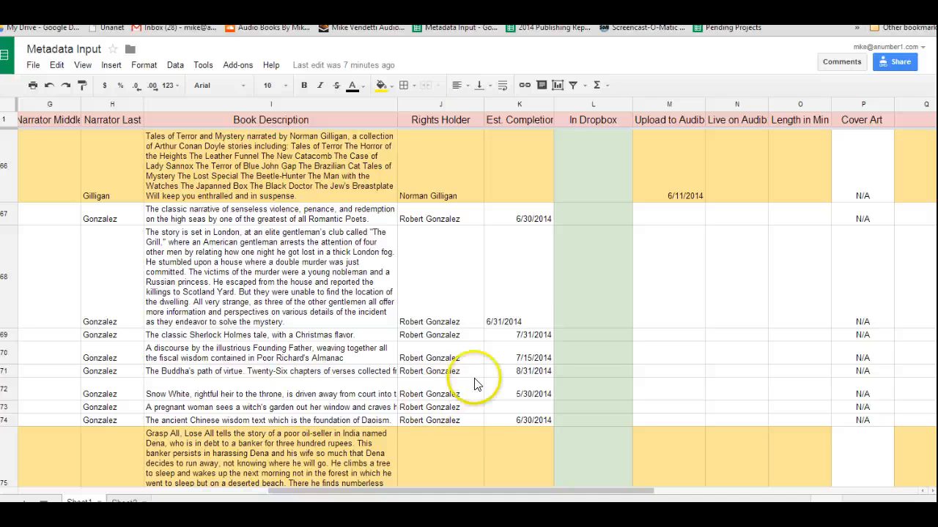
Scroll through the Metadata Input sheet's audiobook rows and back to the title columns to review their status
scroll(474, 376, "down", 6)
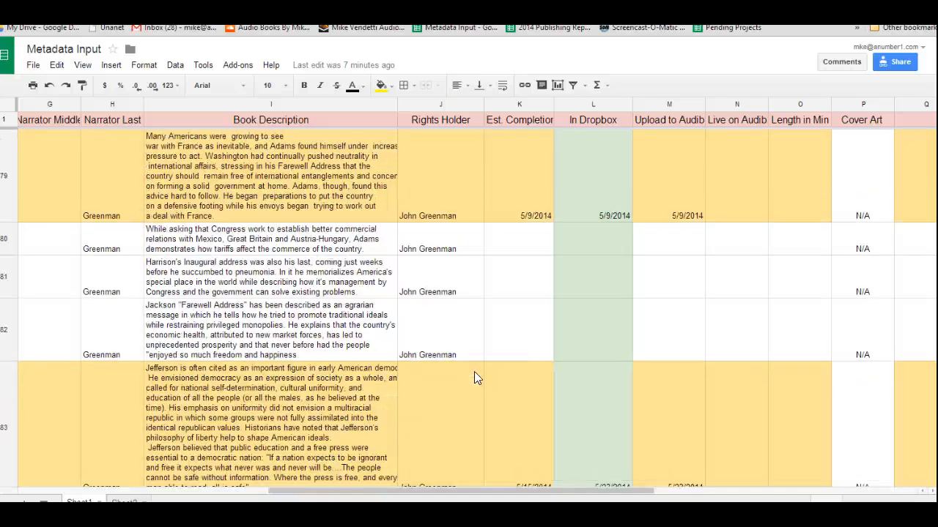
scroll(474, 376, "down", 5)
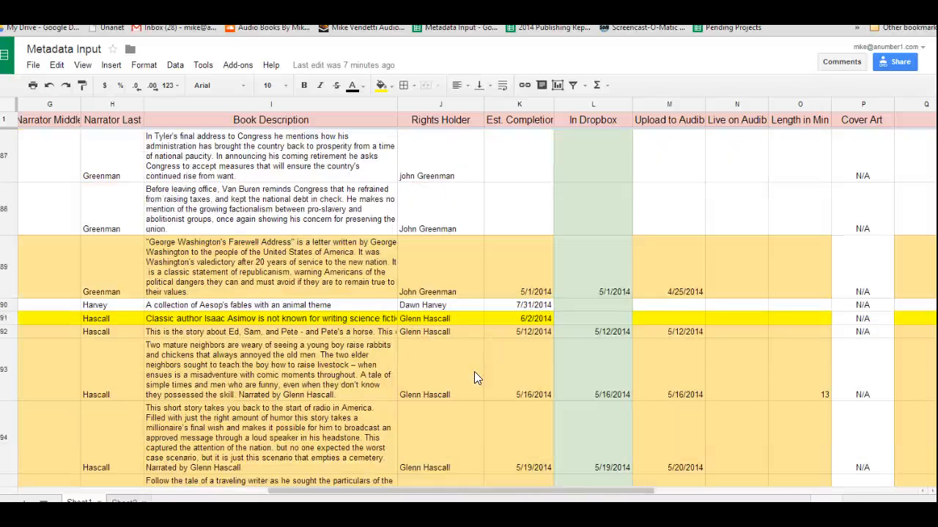
scroll(474, 376, "down", 6)
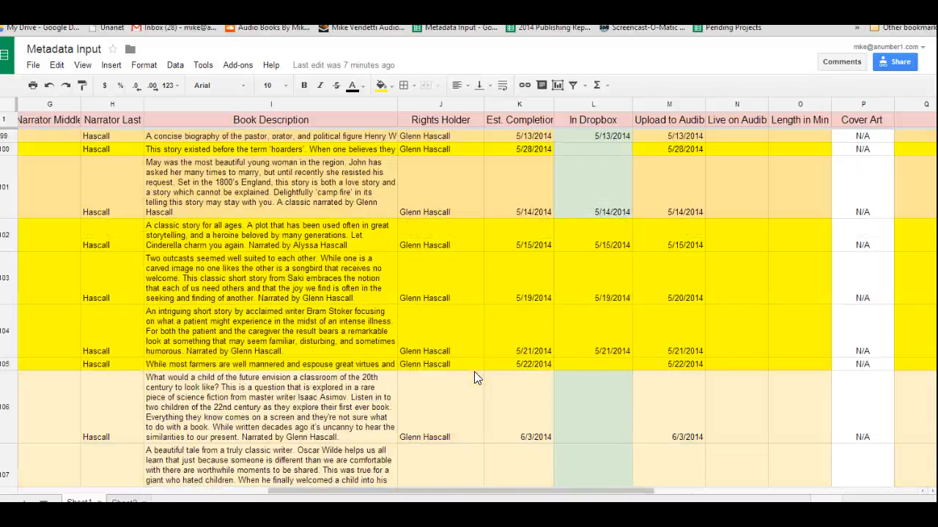
scroll(474, 377, "down", 6)
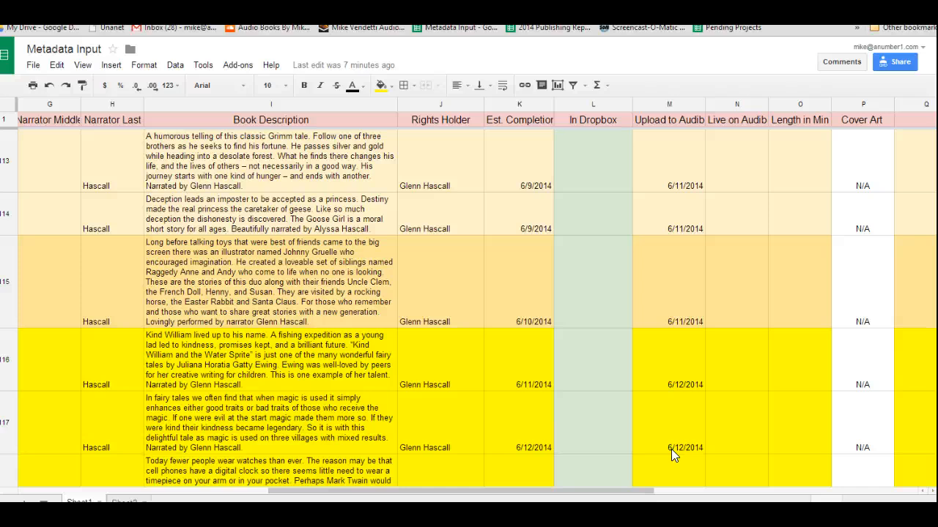
scroll(527, 441, "down", 10)
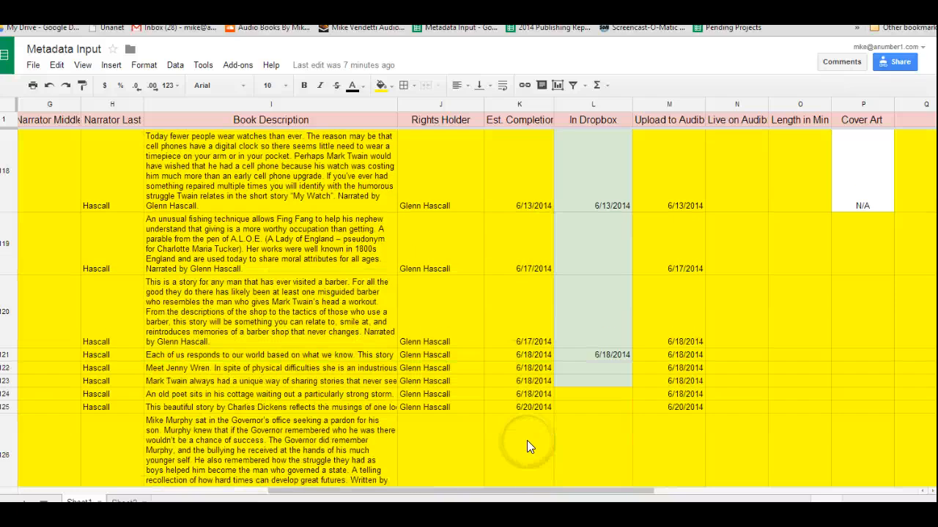
scroll(527, 440, "down", 15)
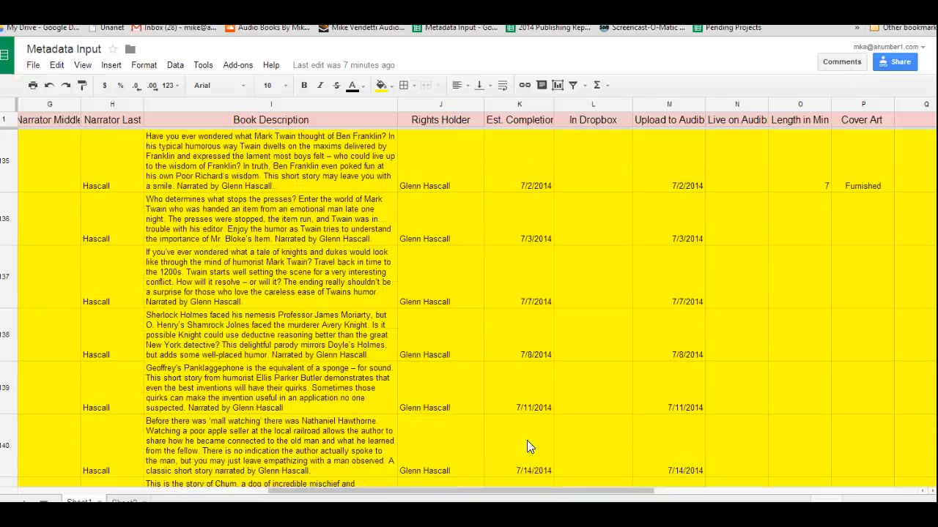
scroll(527, 441, "down", 12)
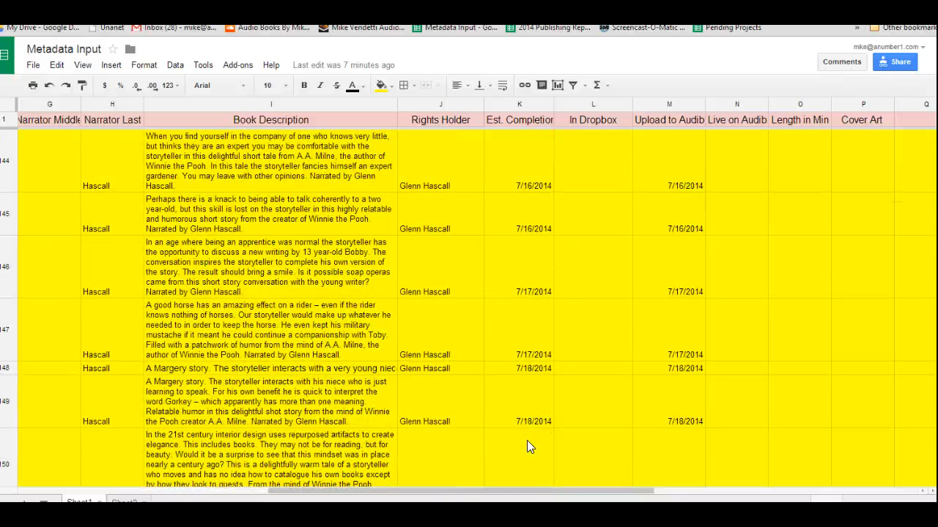
scroll(530, 444, "down", 15)
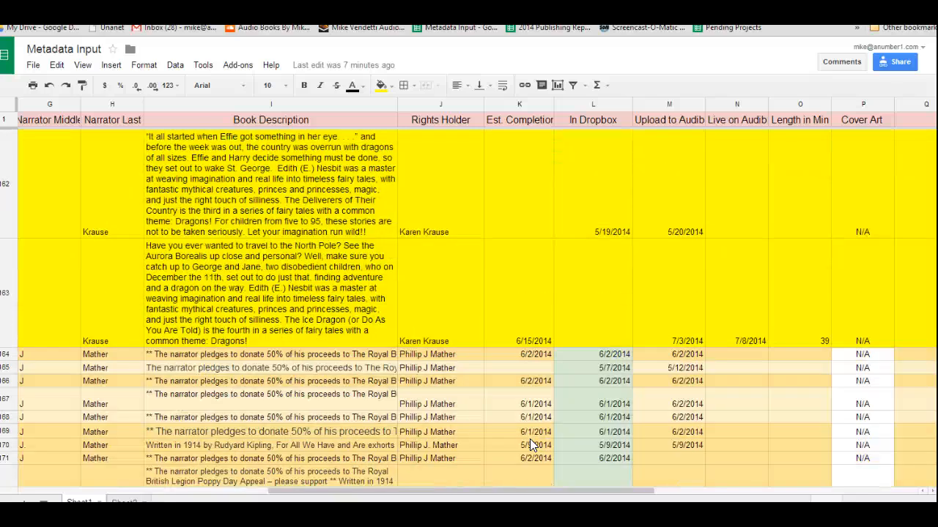
scroll(529, 443, "down", 15)
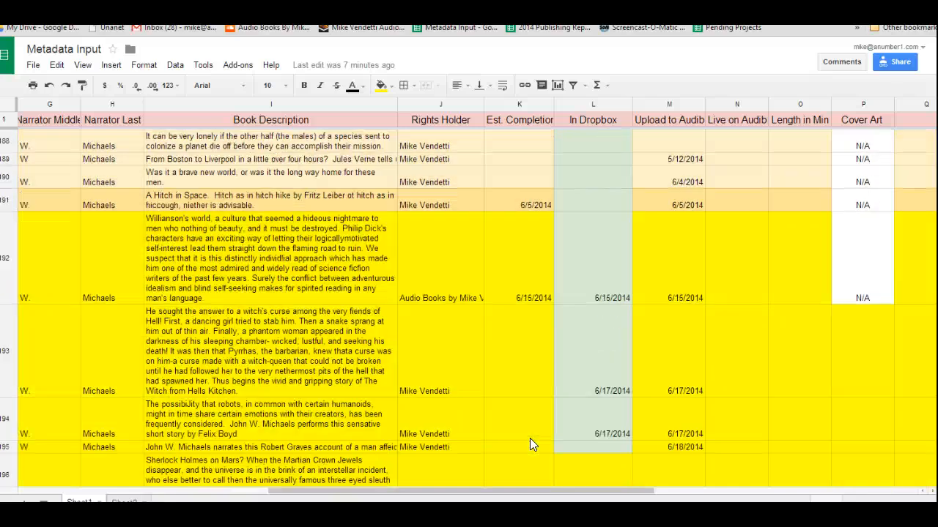
scroll(530, 438, "down", 15)
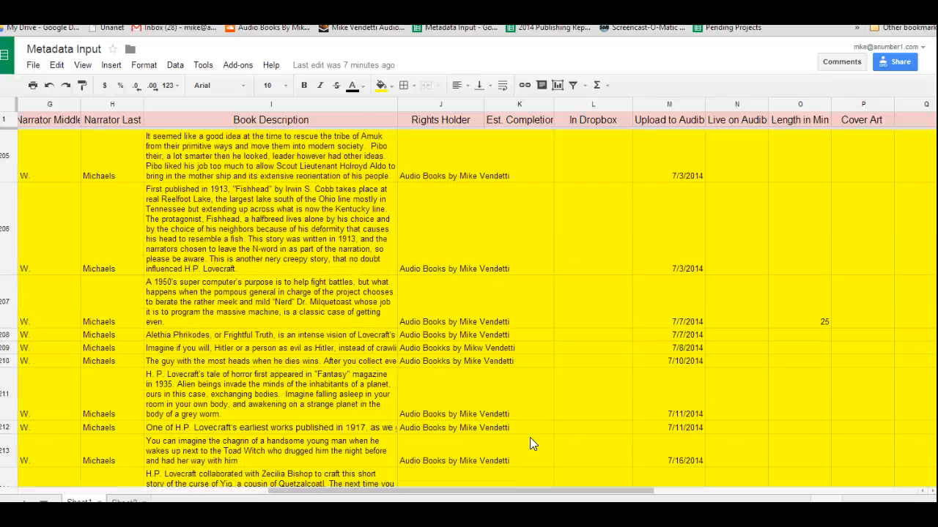
scroll(532, 444, "down", 3)
scroll(533, 444, "down", 15)
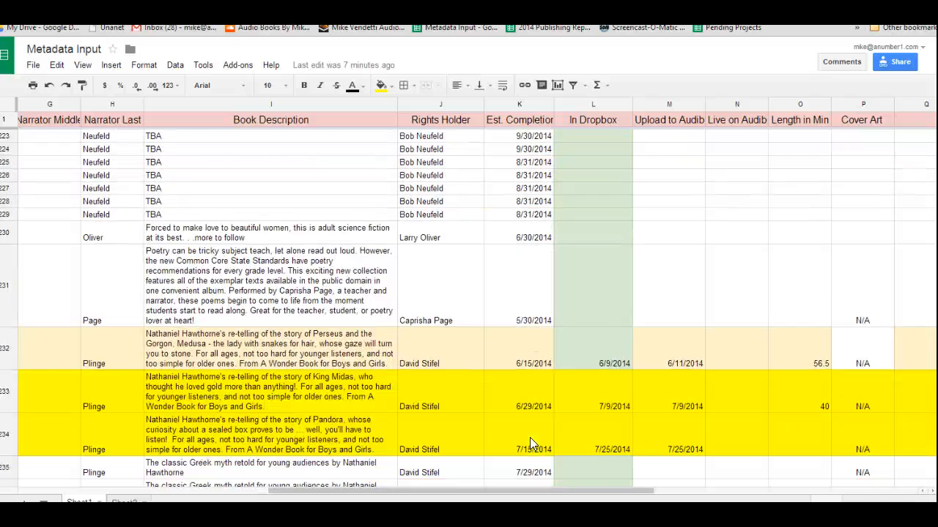
scroll(530, 444, "down", 10)
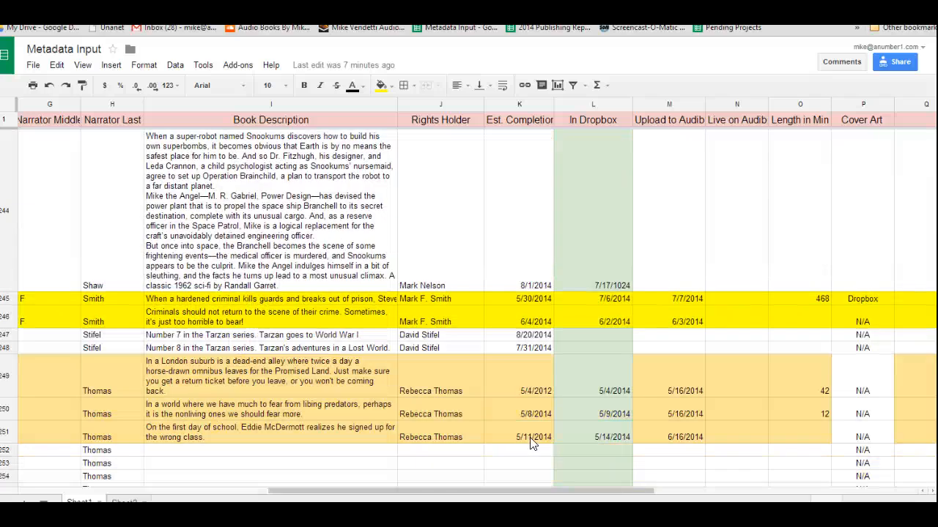
scroll(532, 442, "down", 6)
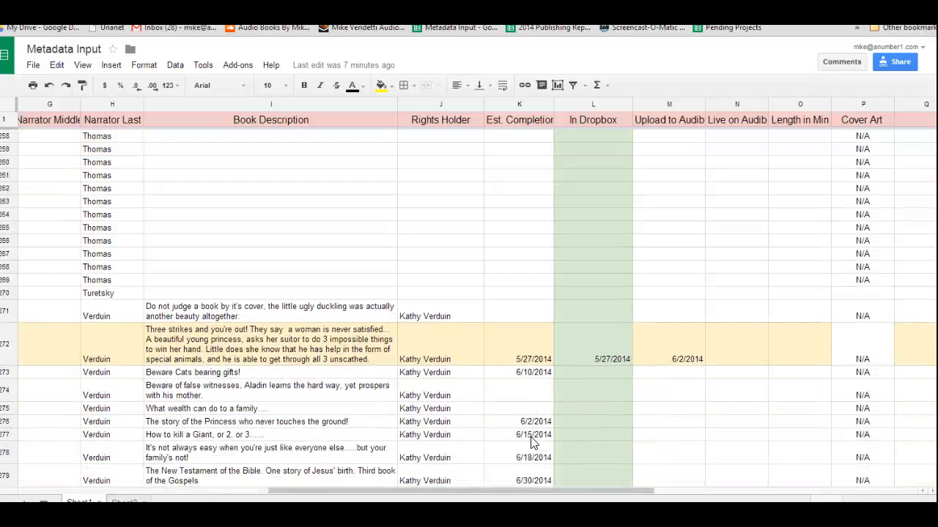
scroll(531, 437, "down", 10)
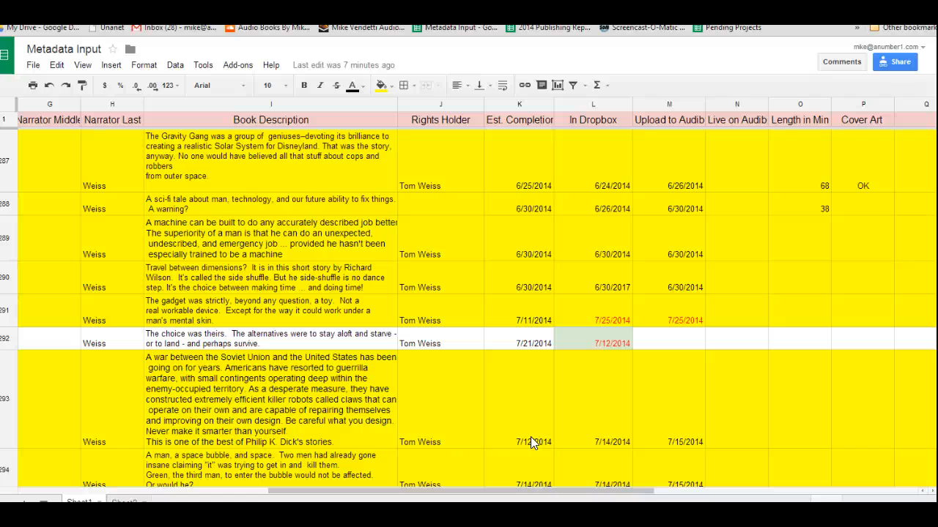
scroll(531, 437, "down", 6)
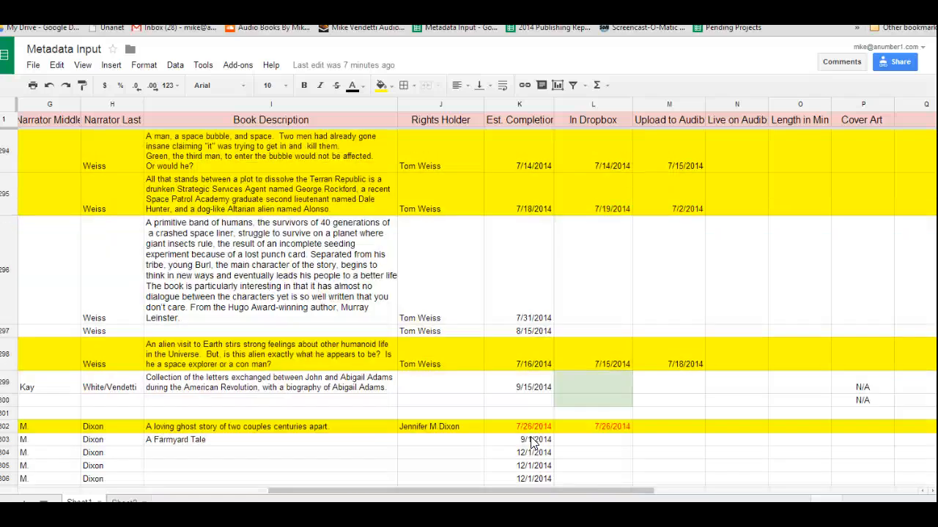
scroll(532, 442, "down", 8)
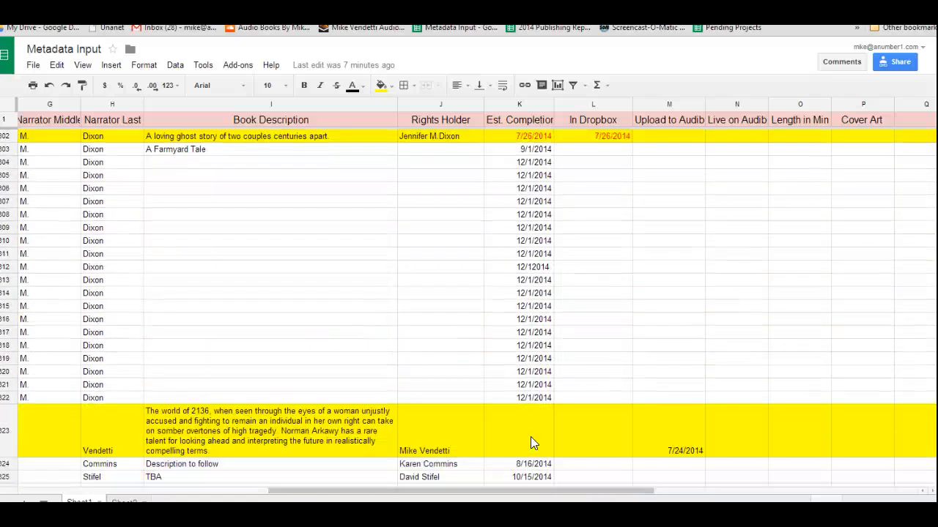
scroll(532, 443, "down", 10)
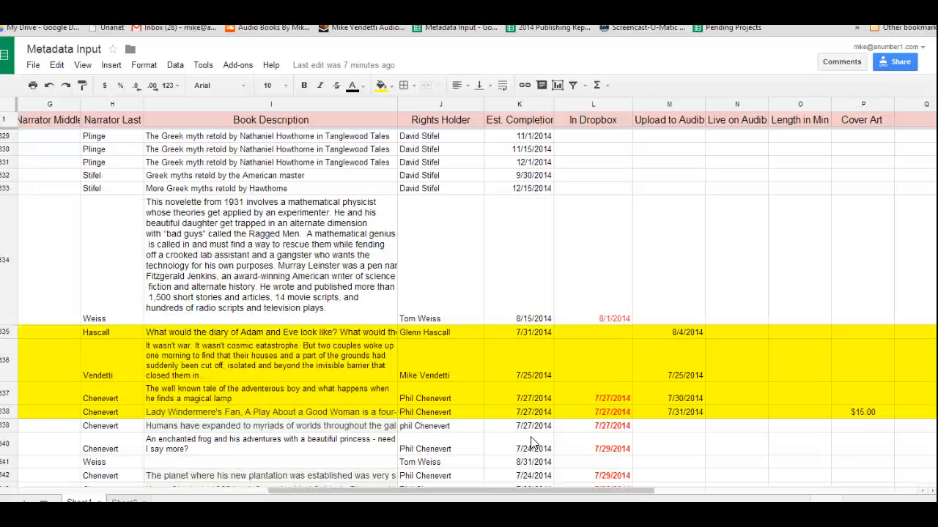
left_click(491, 398)
scroll(469, 293, "left", 6)
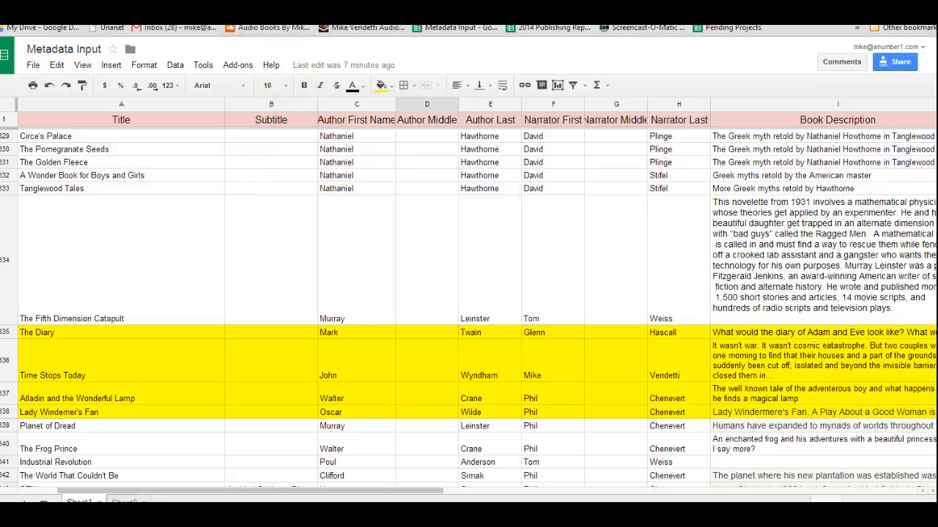
Switch to Dropbox and open the narrator's shared folder from the file list
left_click(273, 3)
left_click(296, 81)
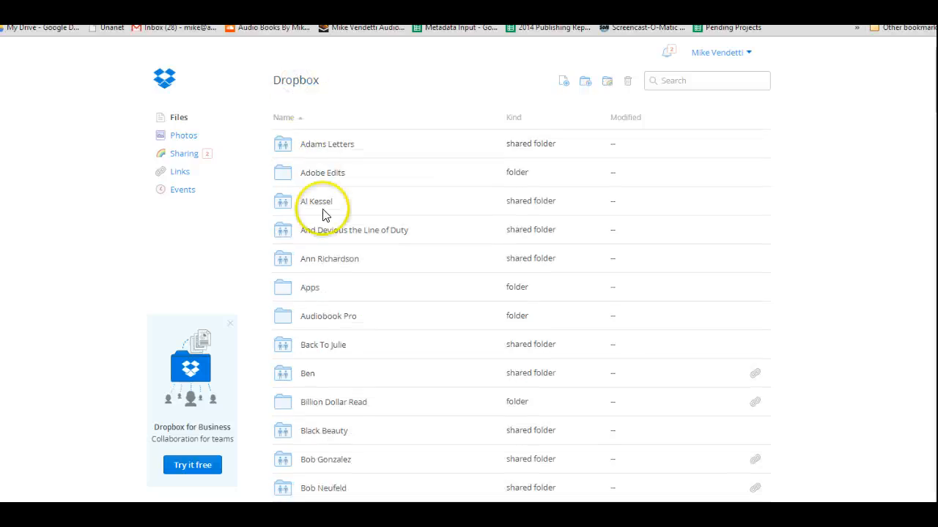
scroll(340, 200, "down", 5)
scroll(341, 198, "down", 15)
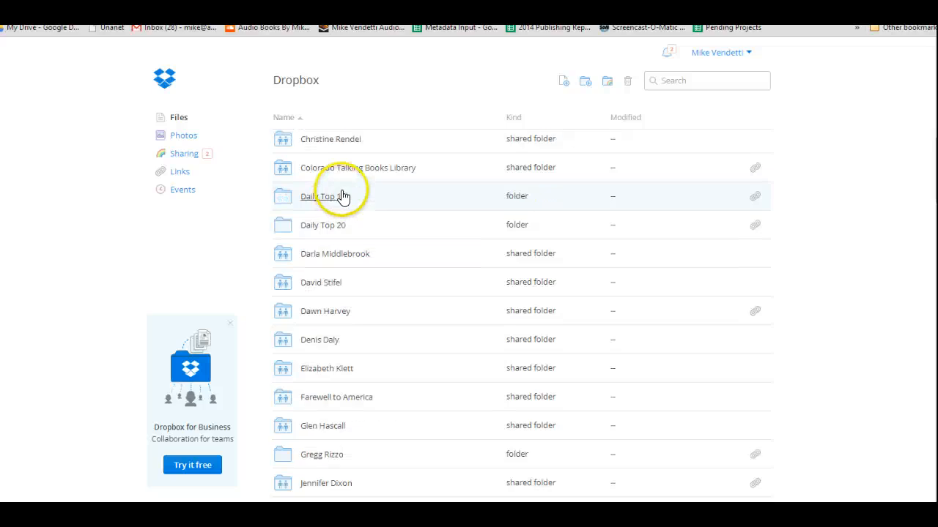
scroll(351, 191, "down", 20)
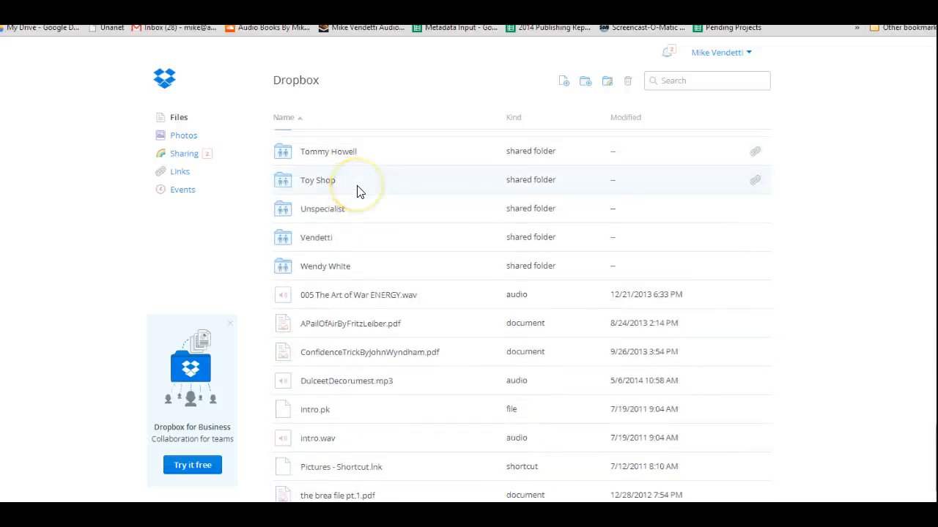
scroll(356, 188, "up", 1)
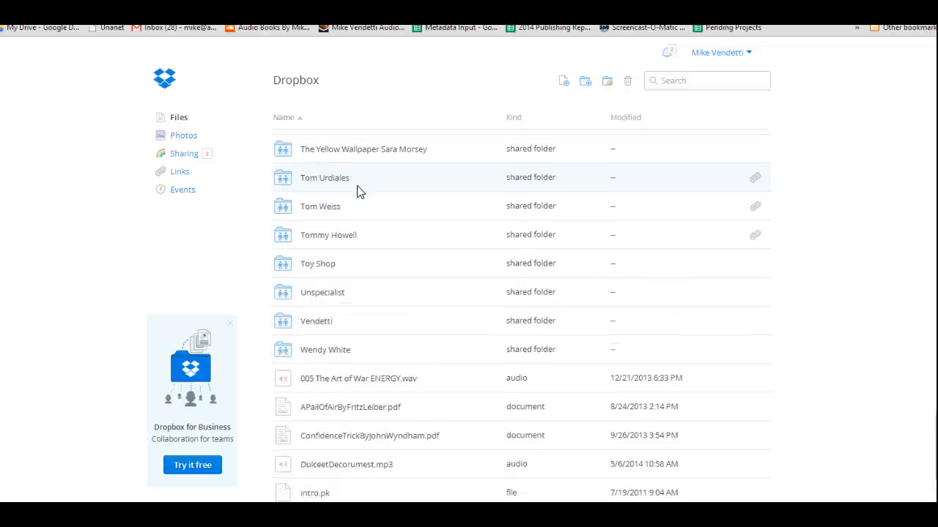
left_click(327, 210)
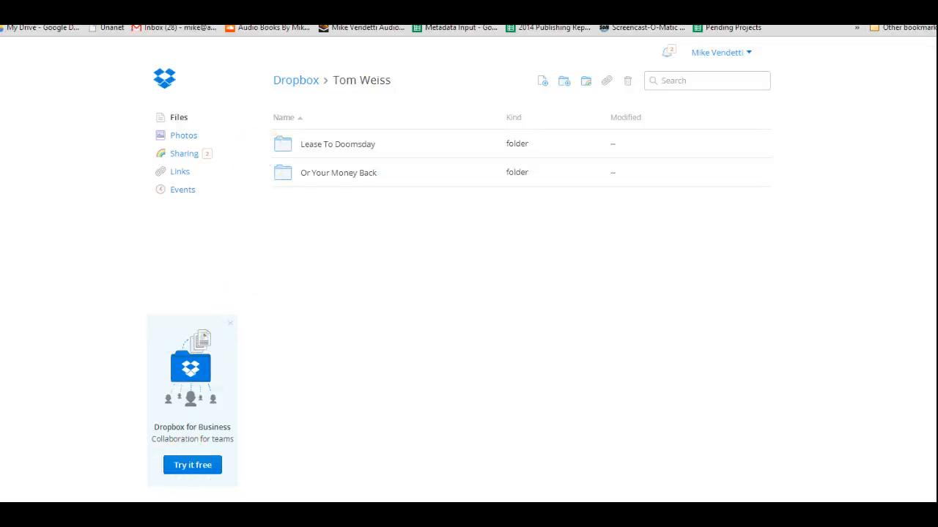
Switch to Gmail, open the 'Fifth Dimension Catapult' Dropbox share email and view its folder invitations
key("ctrl+Tab")
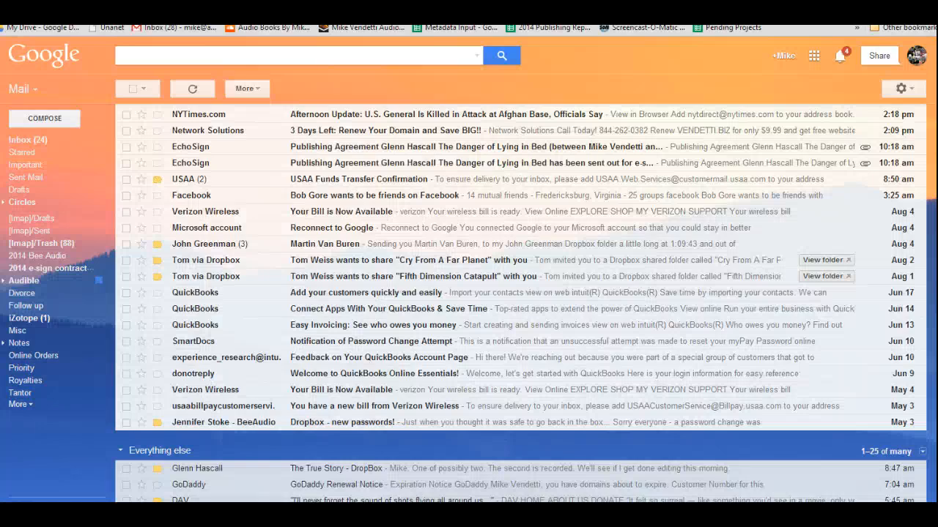
left_click(434, 271)
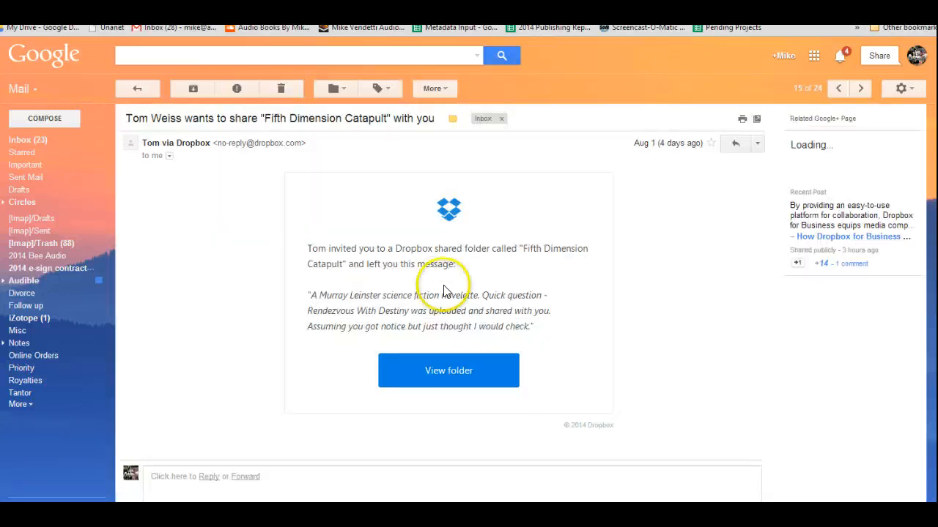
left_click(460, 374)
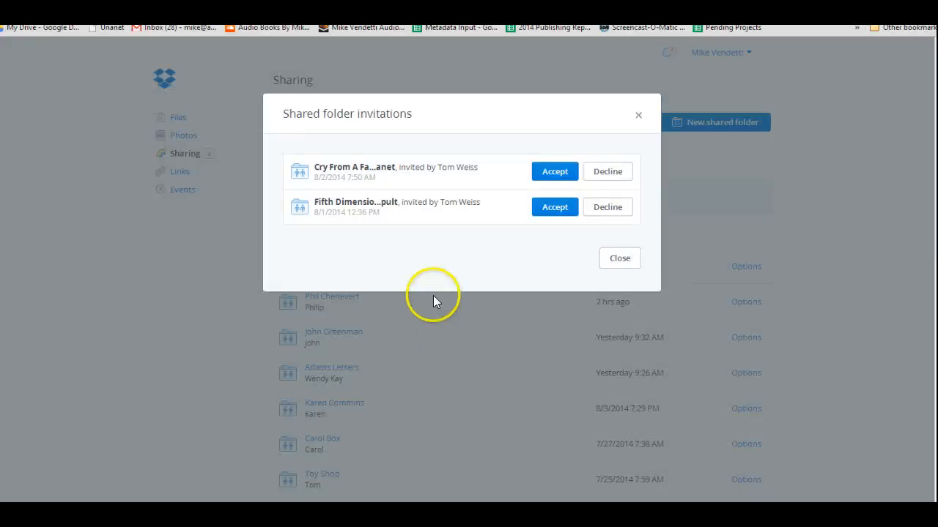
Accept the 'Cry From A Far Planet' shared folder invitation and open that folder
left_click(555, 172)
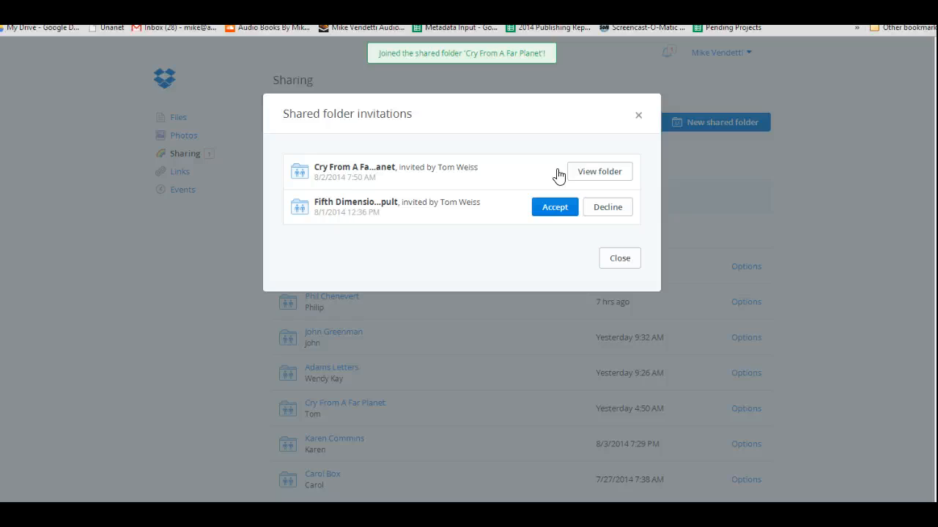
left_click(586, 173)
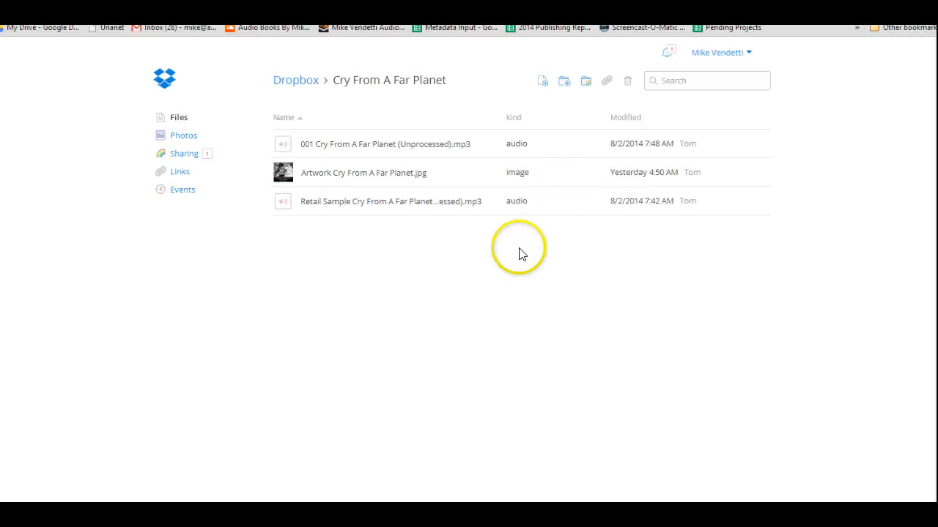
Select all three files in the Cry From A Far Planet folder and download them
left_click(495, 145)
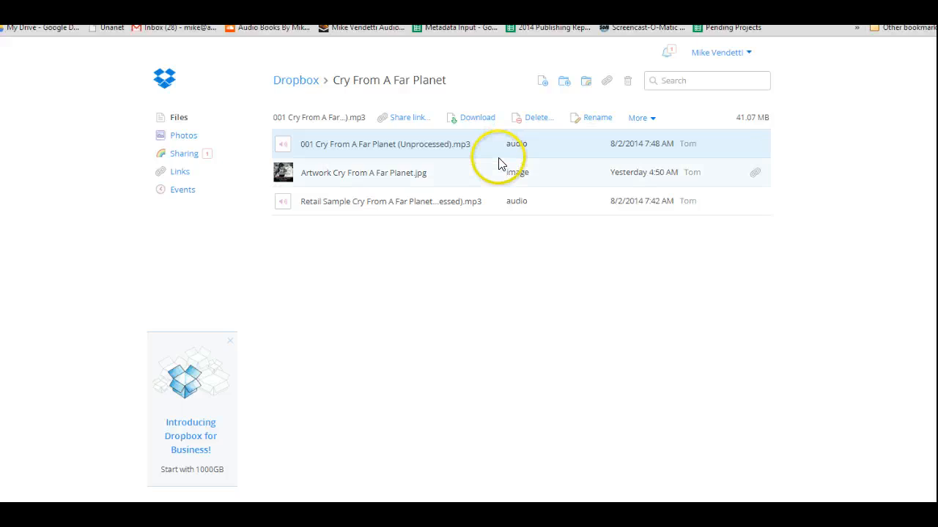
left_click(499, 203, "shift")
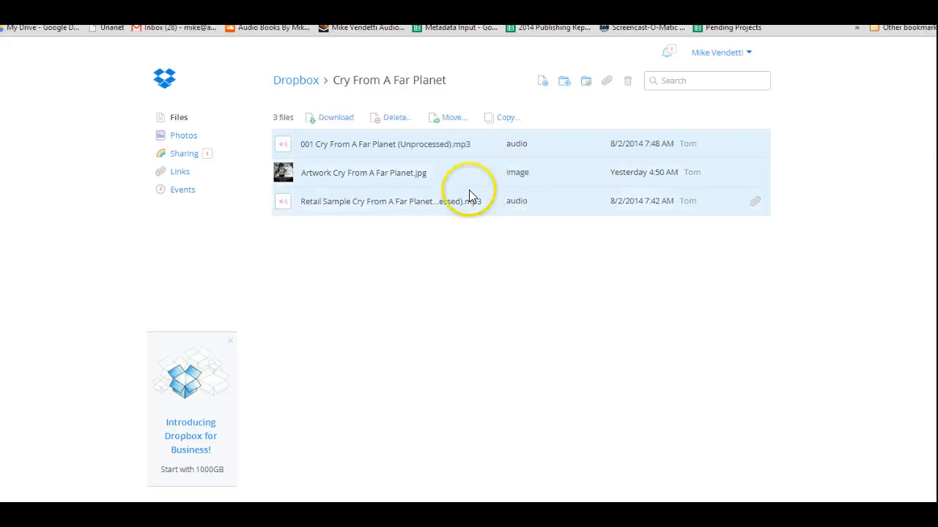
left_click(316, 119)
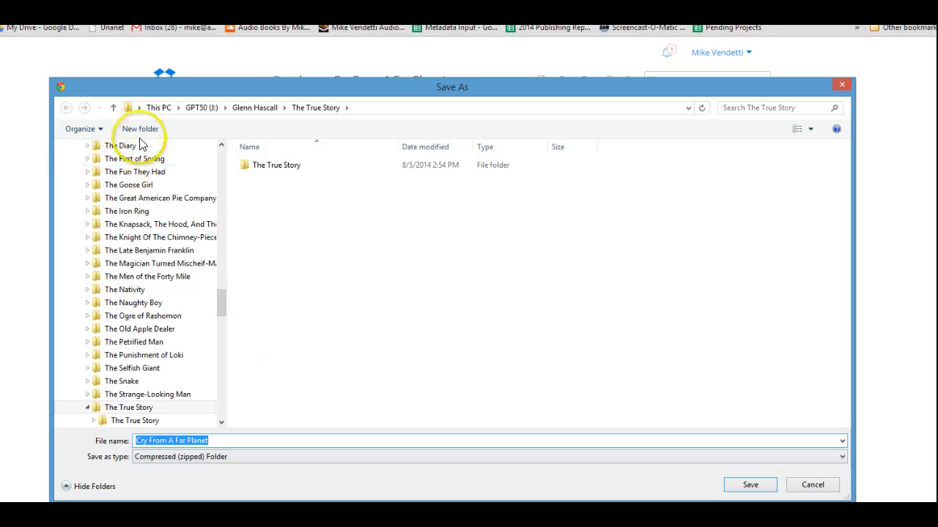
In the Save As dialog, browse to the narrator's folder on drive GPT50 (J:) and copy the 'Cry From A Far Planet' file name
left_click(196, 108)
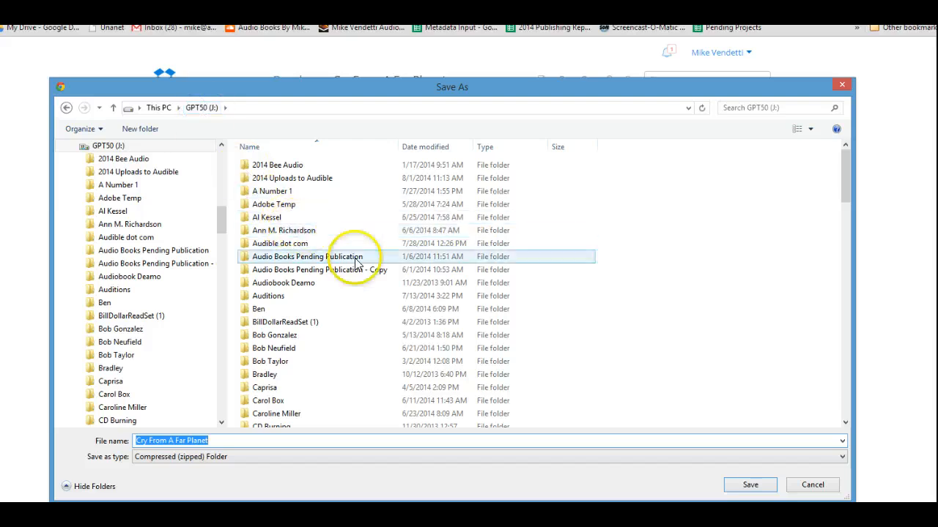
left_click_drag(846, 183, 812, 382)
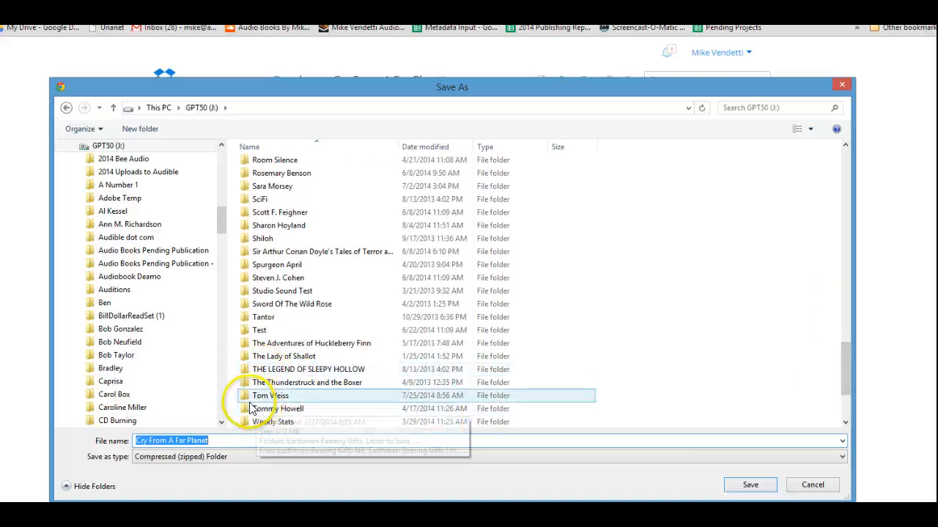
left_click(244, 401)
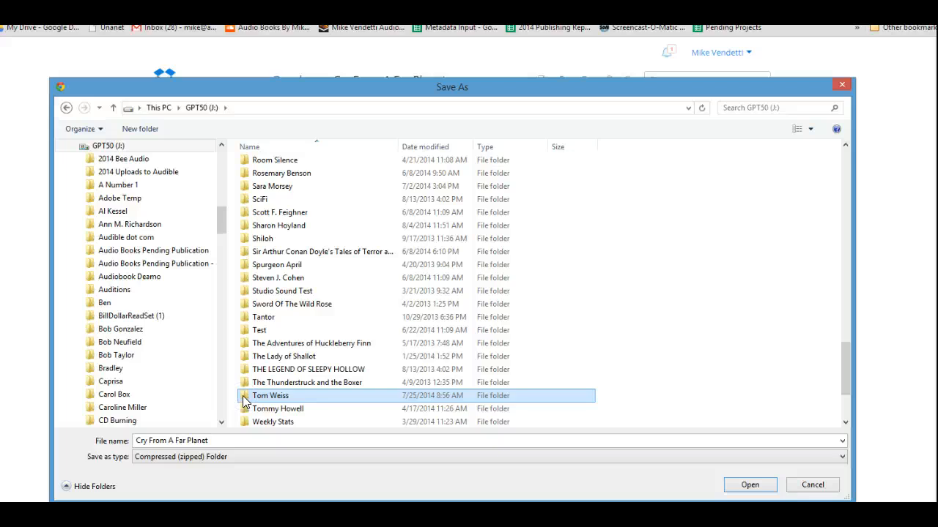
double_click(244, 400)
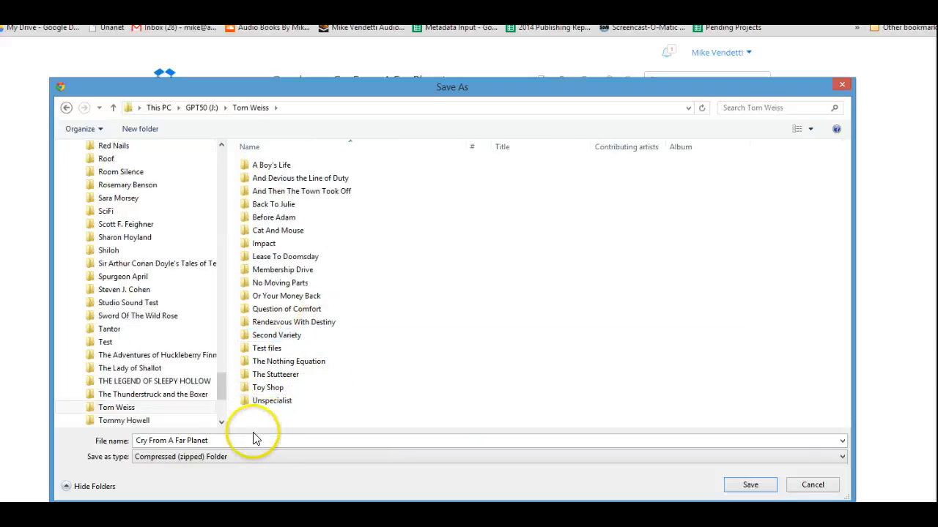
left_click(217, 442)
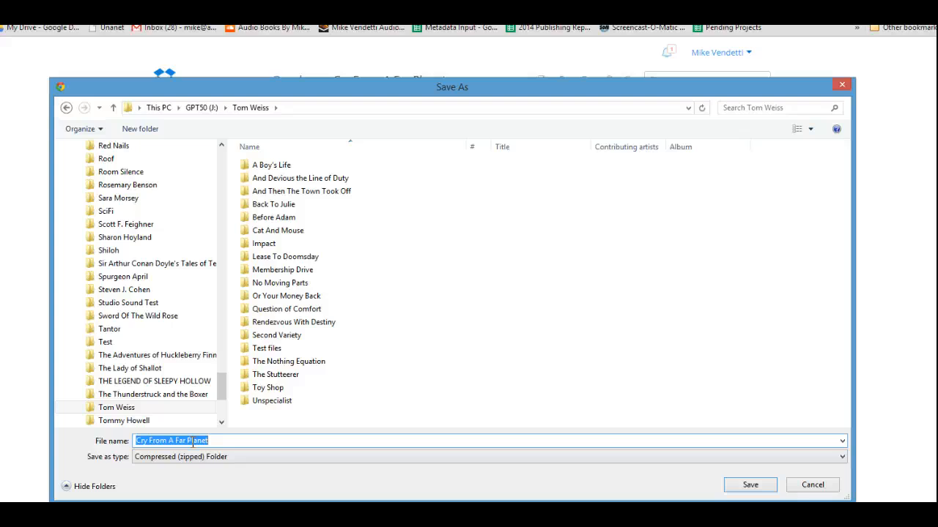
right_click(193, 442)
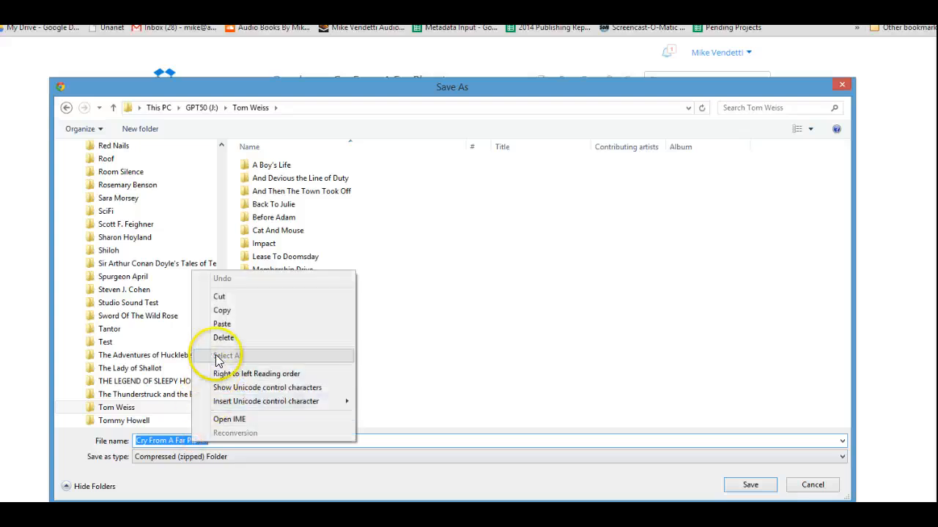
left_click(221, 311)
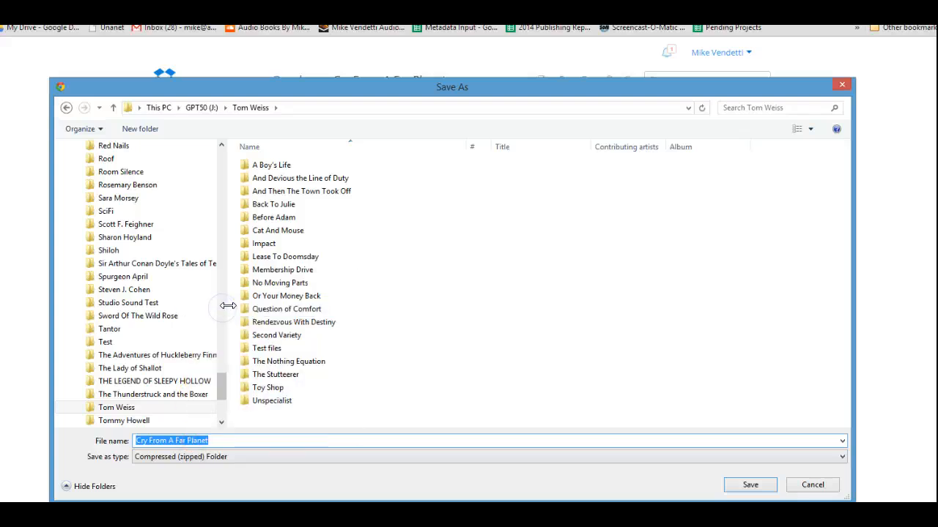
Create a new folder named 'Cry From A Far Planet' in the narrator's folder and save the zipped download into it
left_click(121, 239)
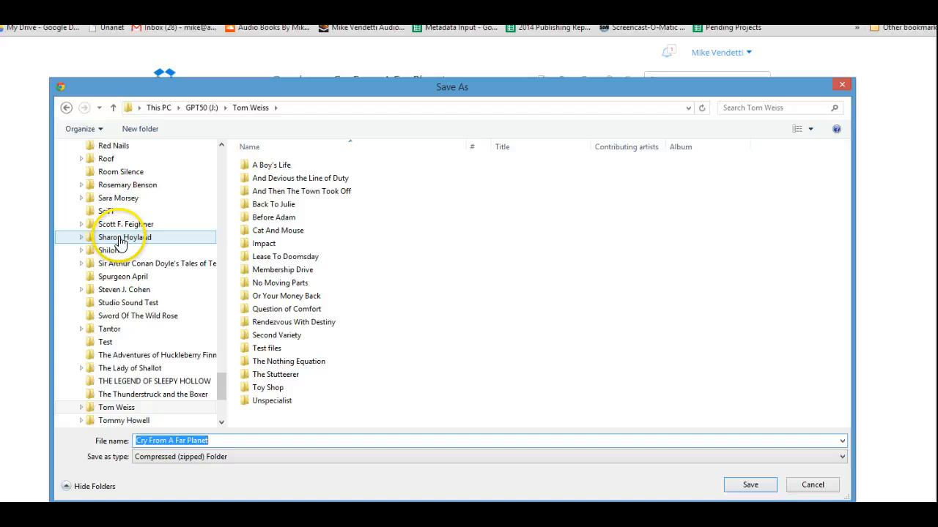
left_click(139, 131)
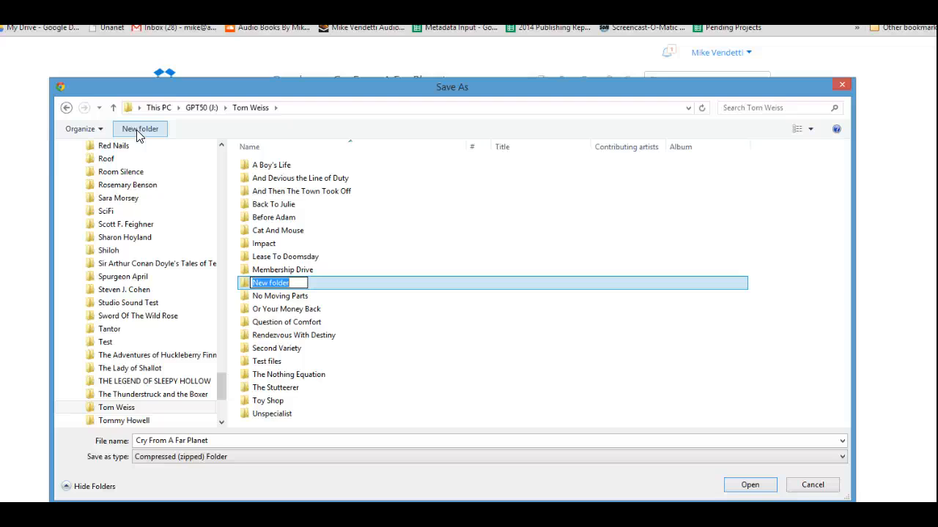
key("ctrl+v")
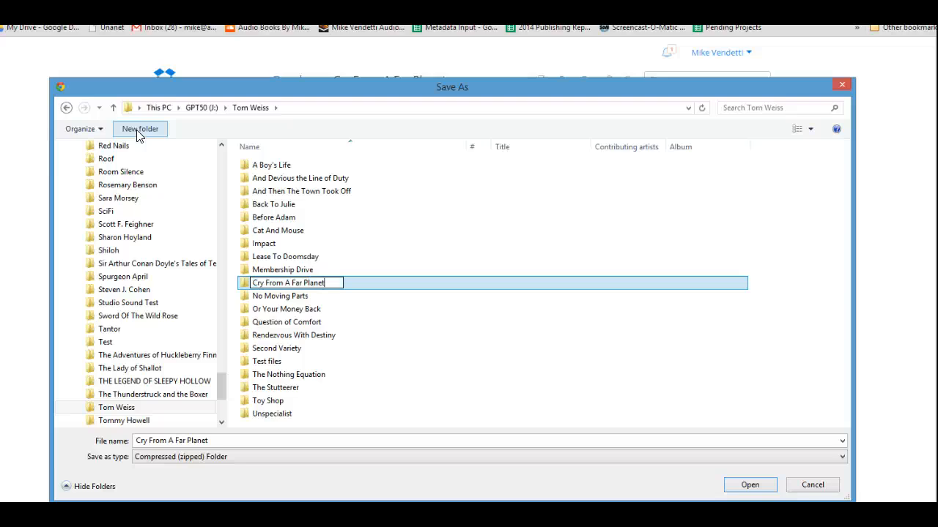
left_click(750, 485)
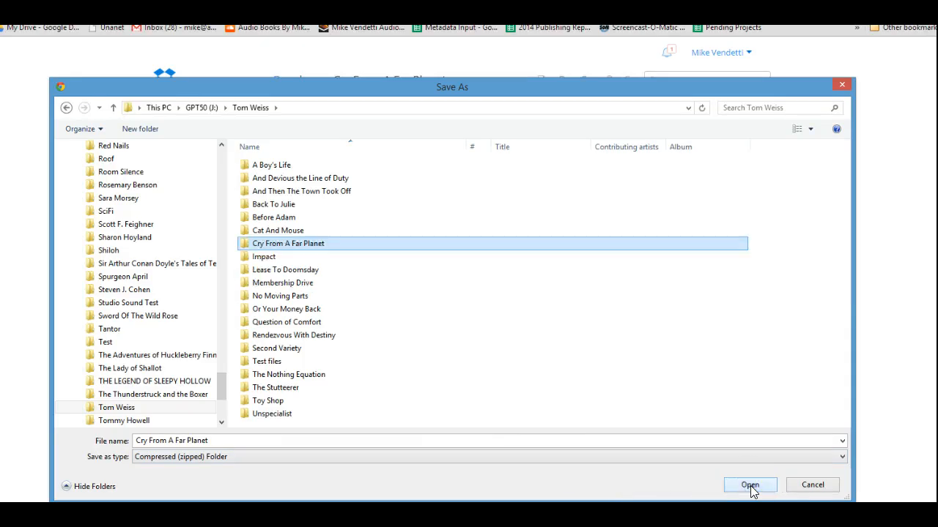
left_click(750, 486)
key("ctrl+c")
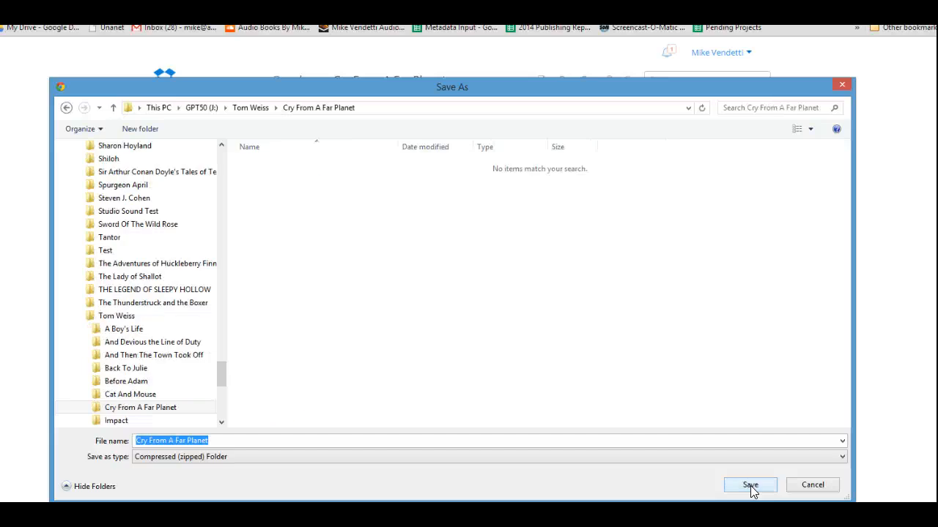
left_click(750, 486)
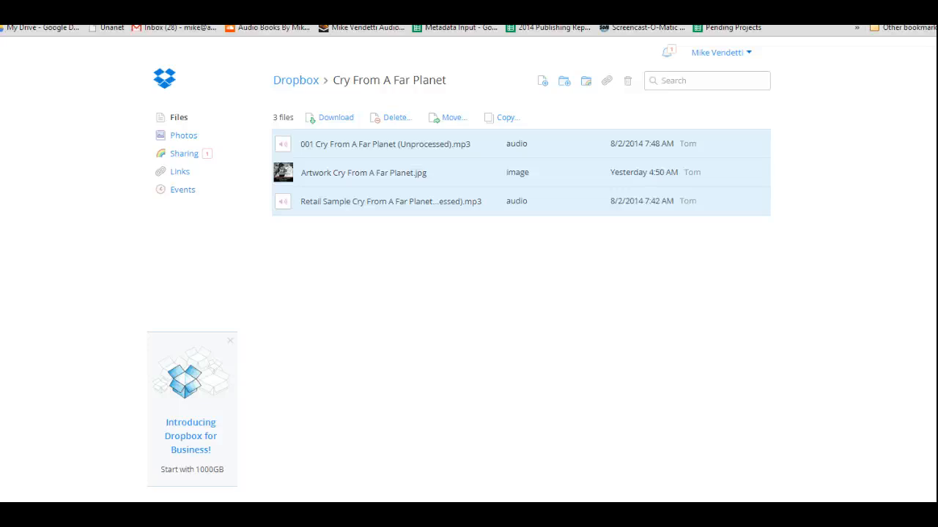
Open the downloaded zip in File Explorer and extract all its files into the Cry From A Far Planet folder
left_click_drag(95, 59, 452, 64)
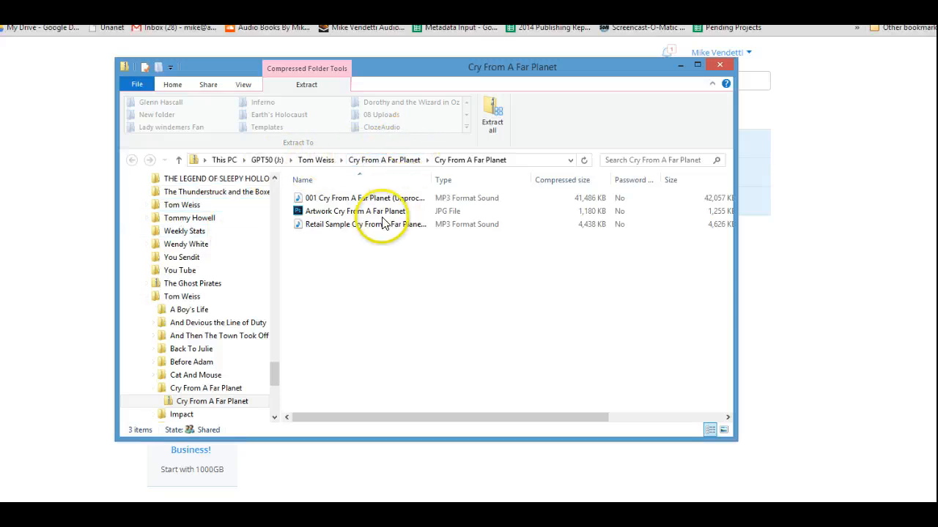
left_click(501, 118)
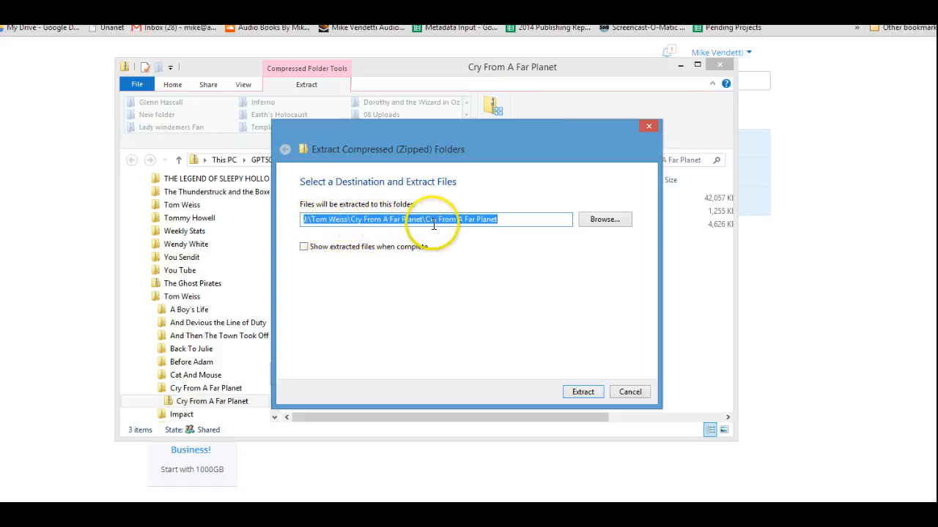
left_click(564, 397)
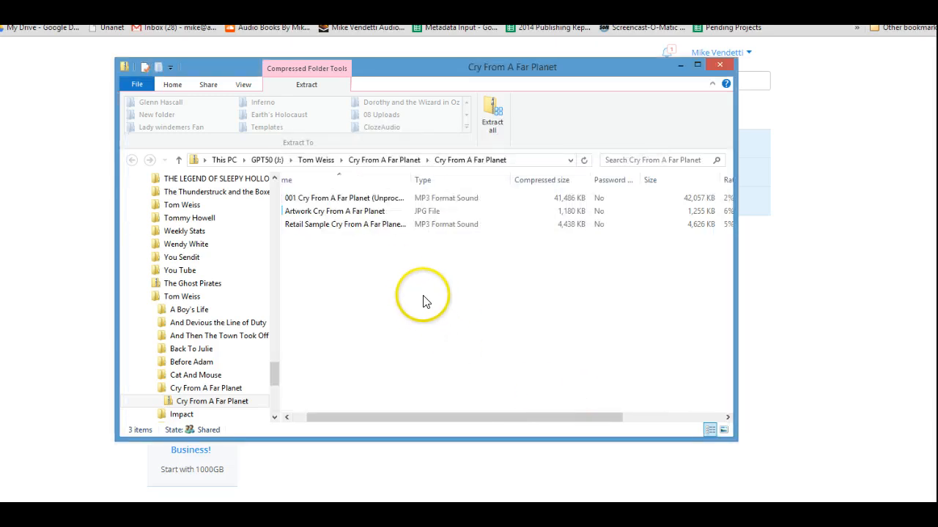
left_click(488, 119)
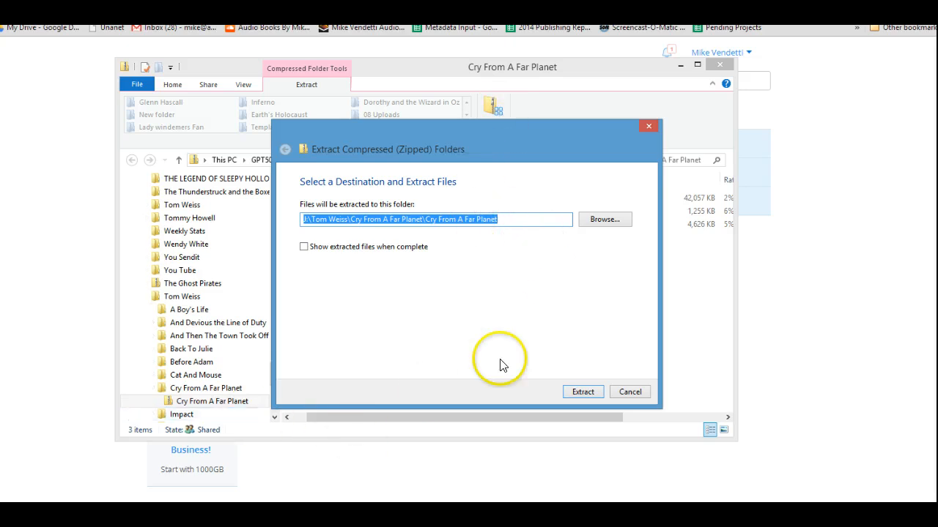
left_click(579, 393)
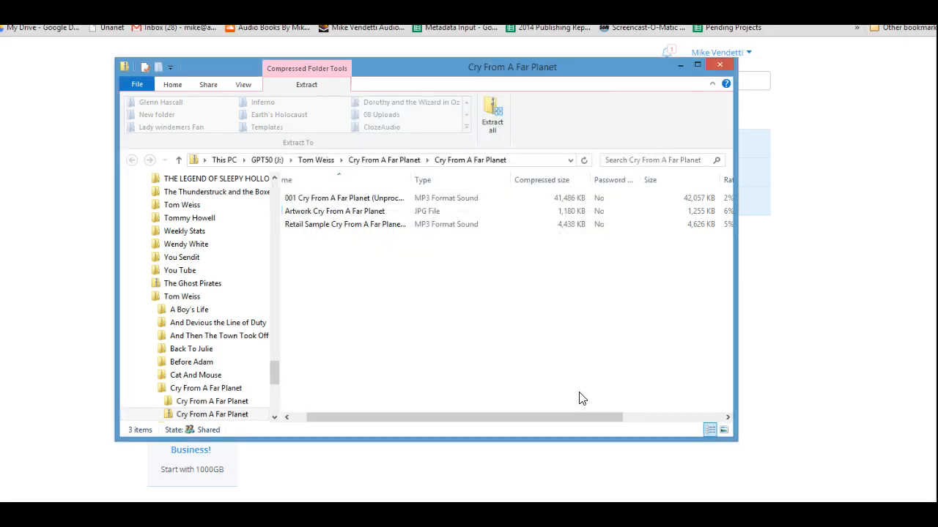
left_click(553, 383)
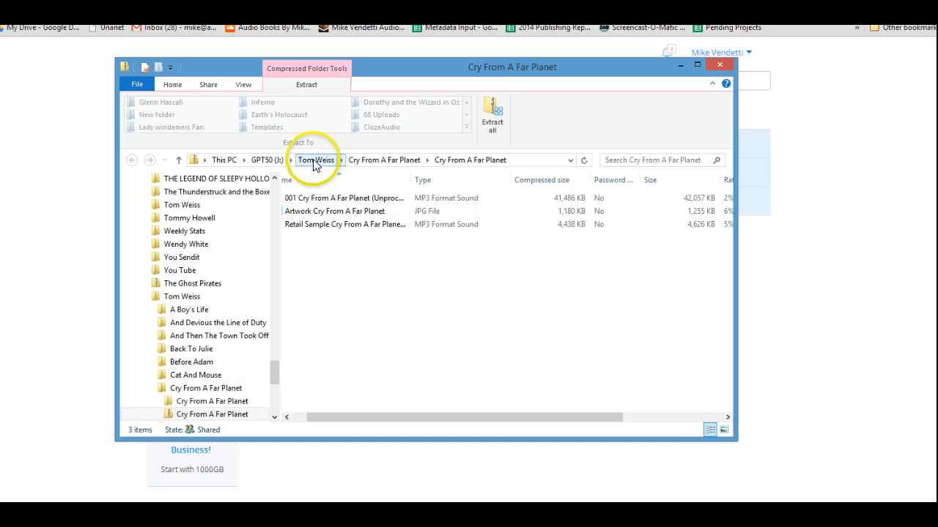
Return to the narrator's folder and open the narrator's publishing agreement Word document
left_click(315, 161)
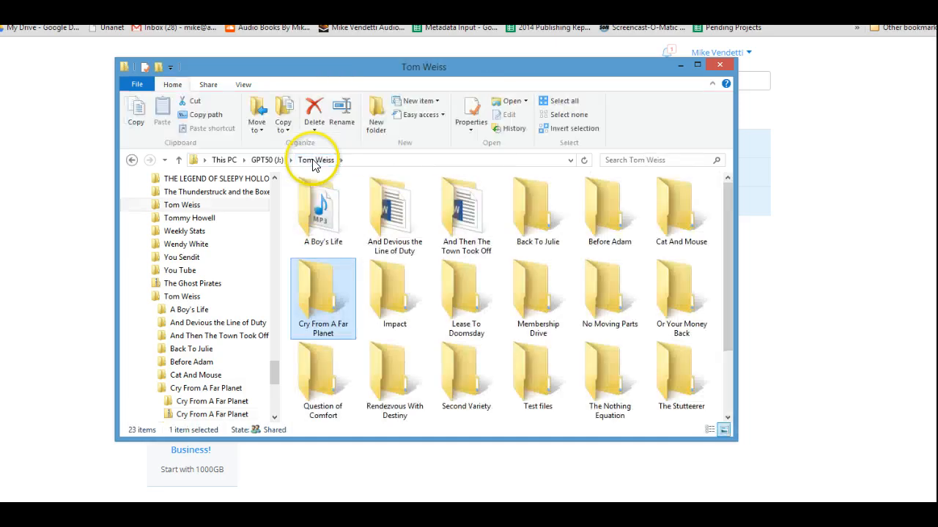
scroll(440, 285, "down", 1)
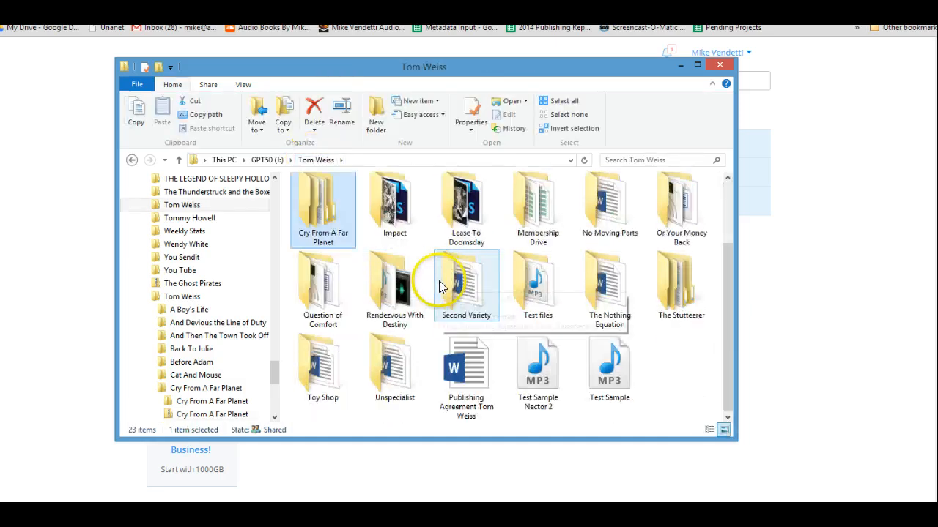
left_click(474, 381)
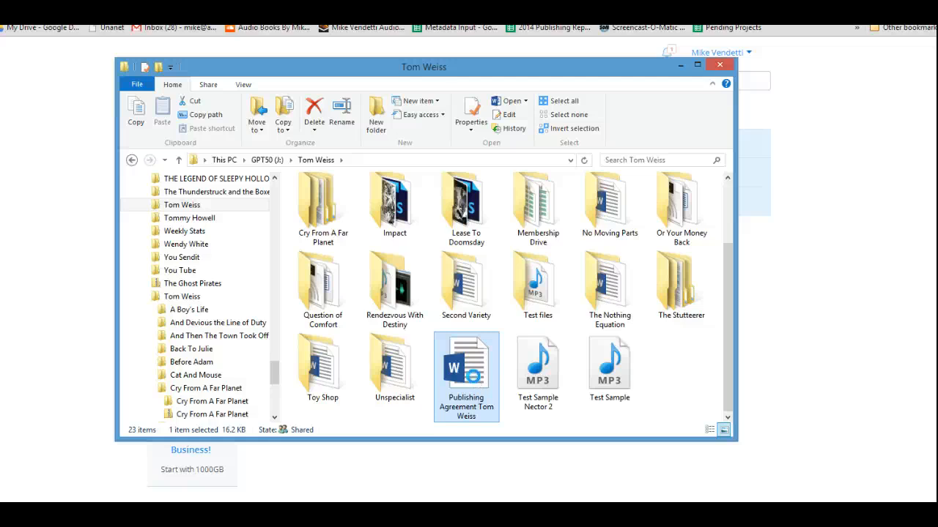
left_click(65, 349)
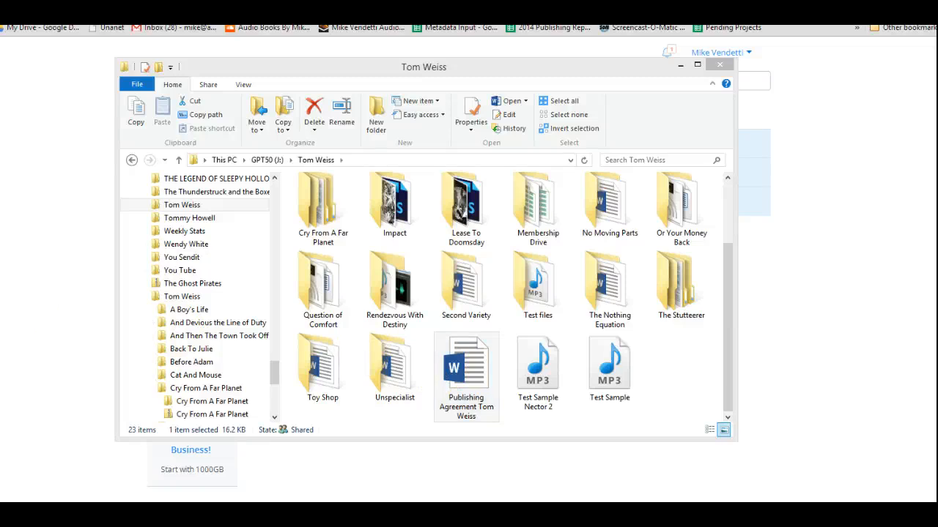
left_click_drag(2, 42, 445, 48)
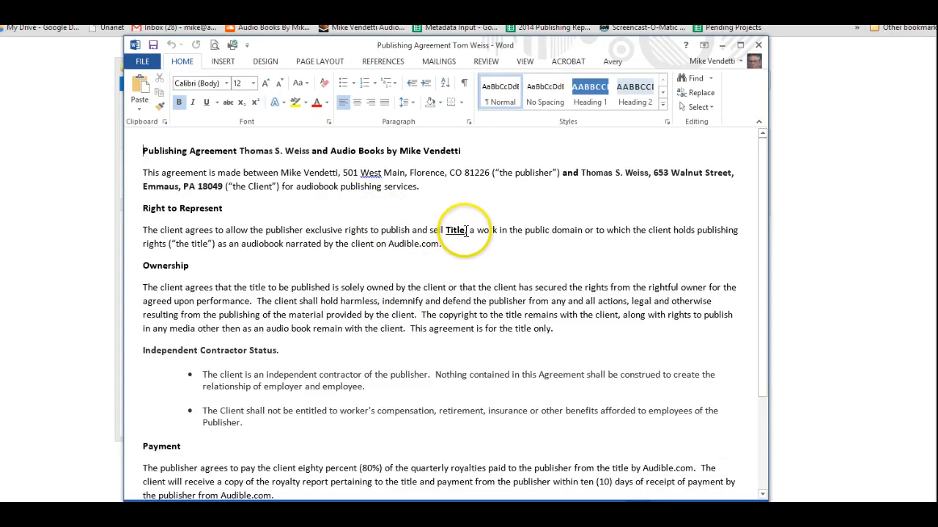
Replace the underlined placeholder 'Title' in the Right to Represent paragraph with 'Cry From A Far Planet'
double_click(457, 230)
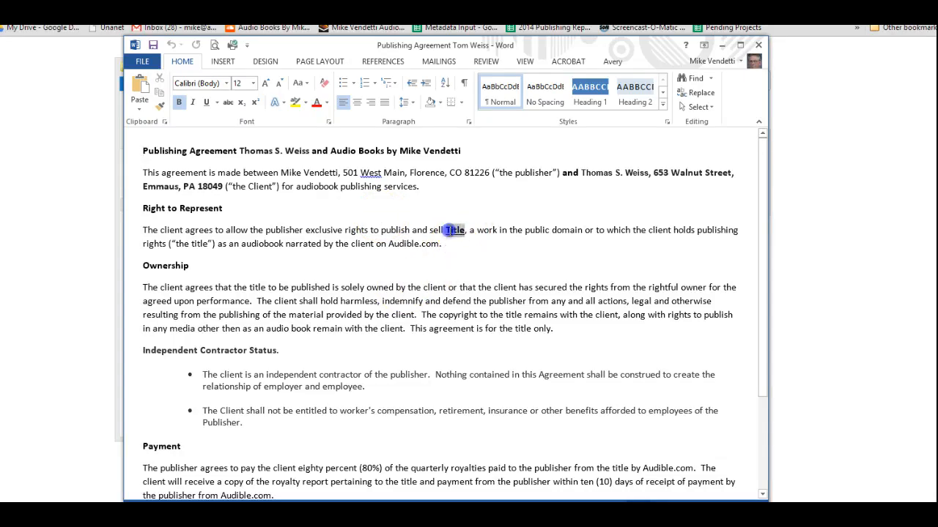
key("ctrl+u")
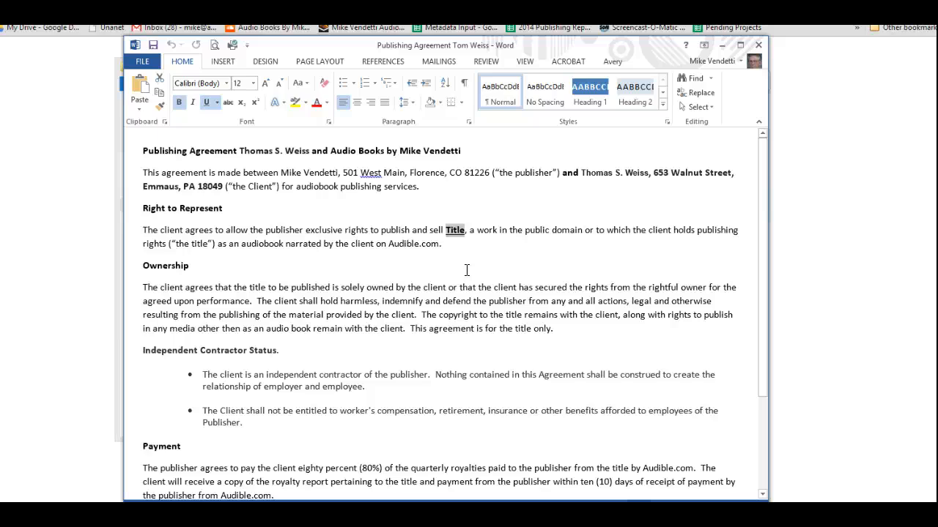
key("ctrl+v")
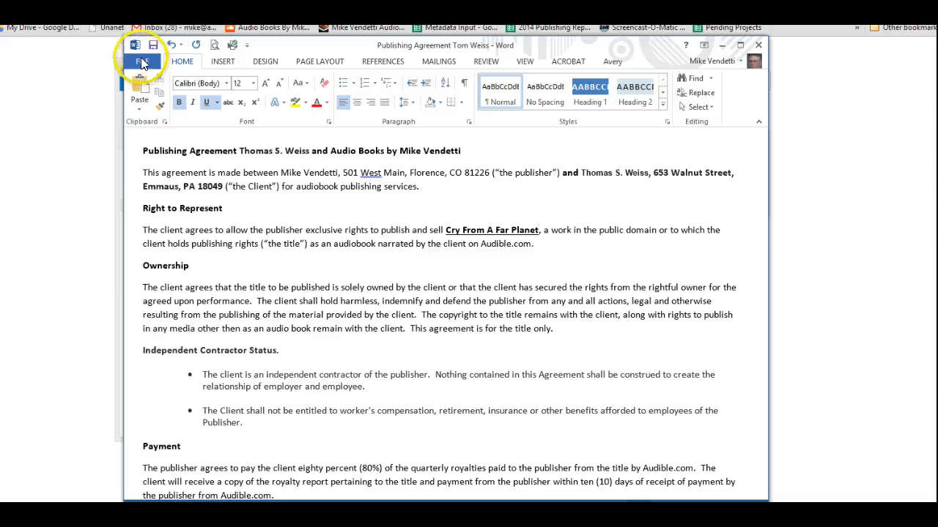
Save the agreement into the Cry From A Far Planet folder with ' Cry From A Far Planet' appended to its file name, then close Word
left_click(142, 63)
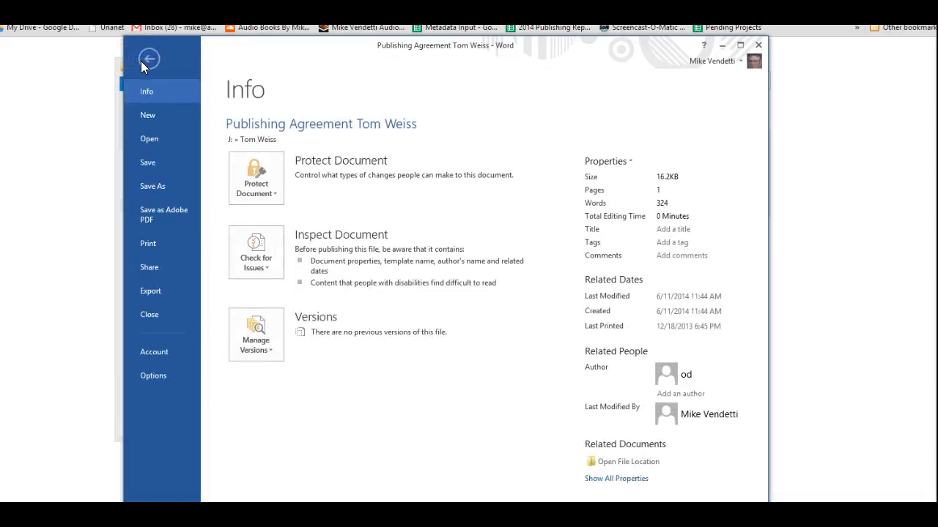
left_click(151, 184)
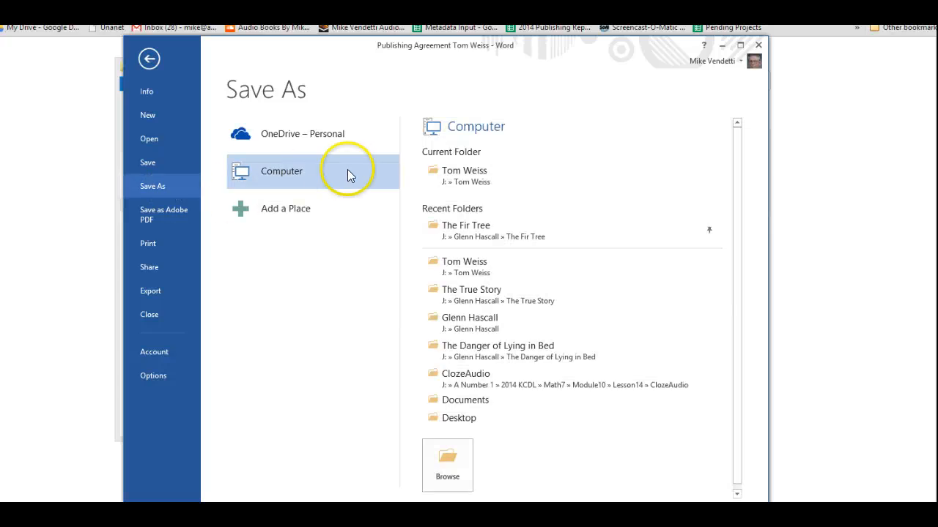
left_click(448, 179)
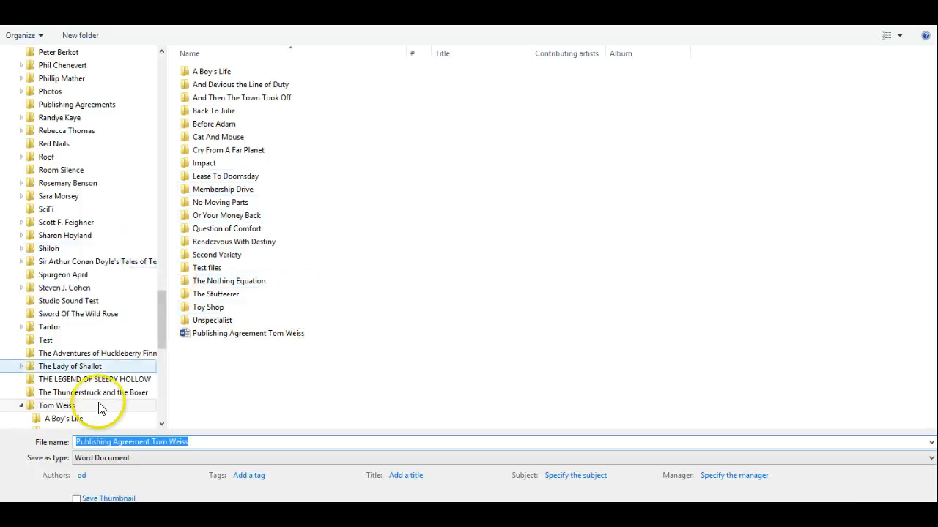
left_click(192, 440)
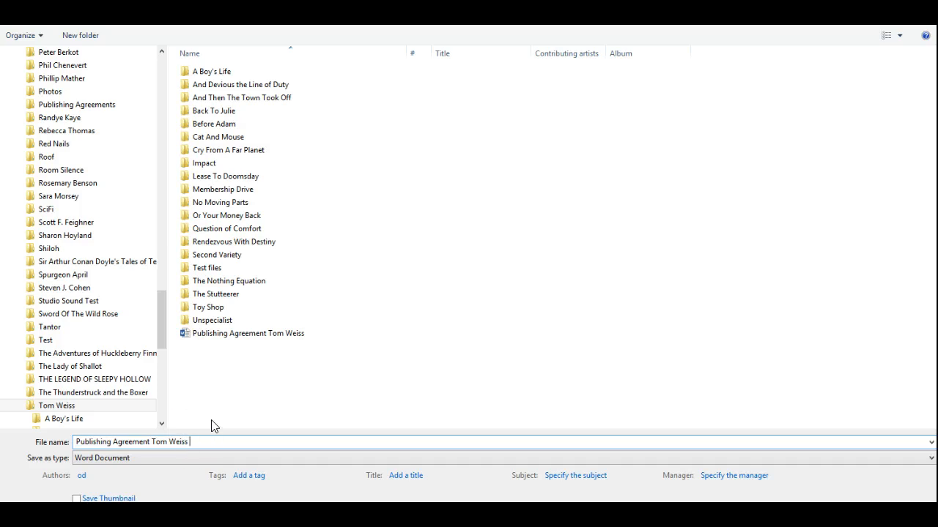
type("Cry From A Far Planet")
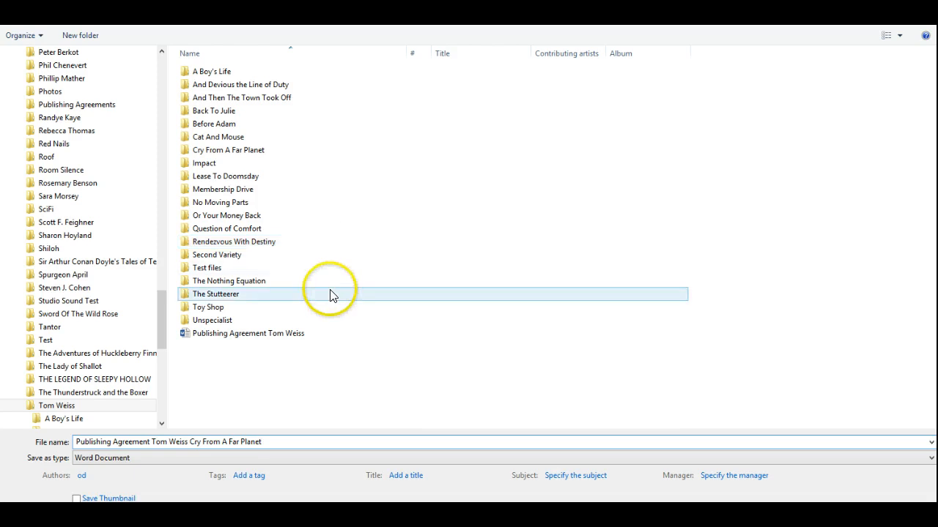
double_click(184, 153)
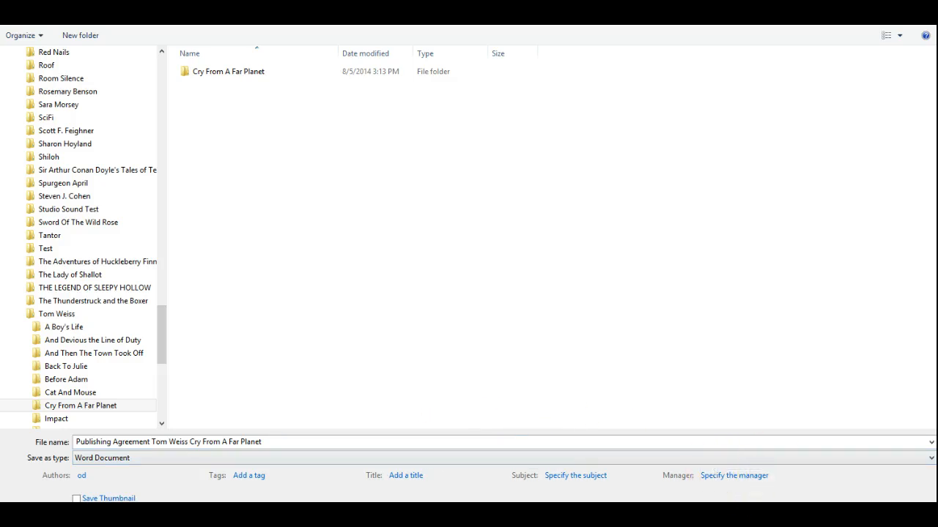
key("Return")
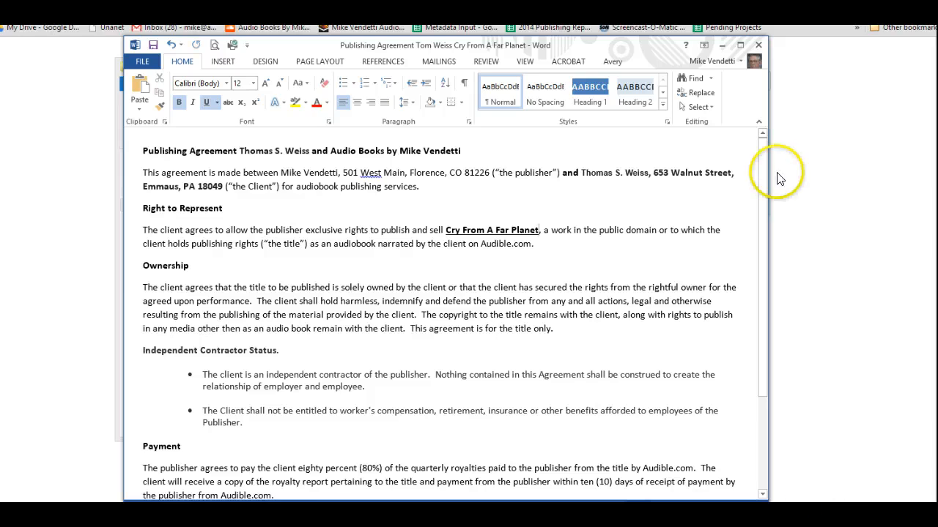
left_click(759, 45)
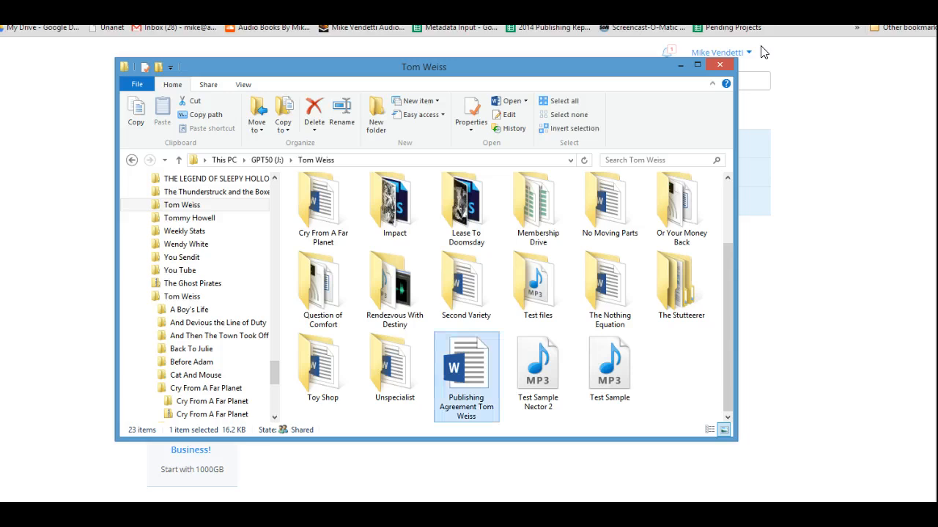
Close File Explorer and dismiss the repeated extraction without replacing the existing files
left_click(720, 65)
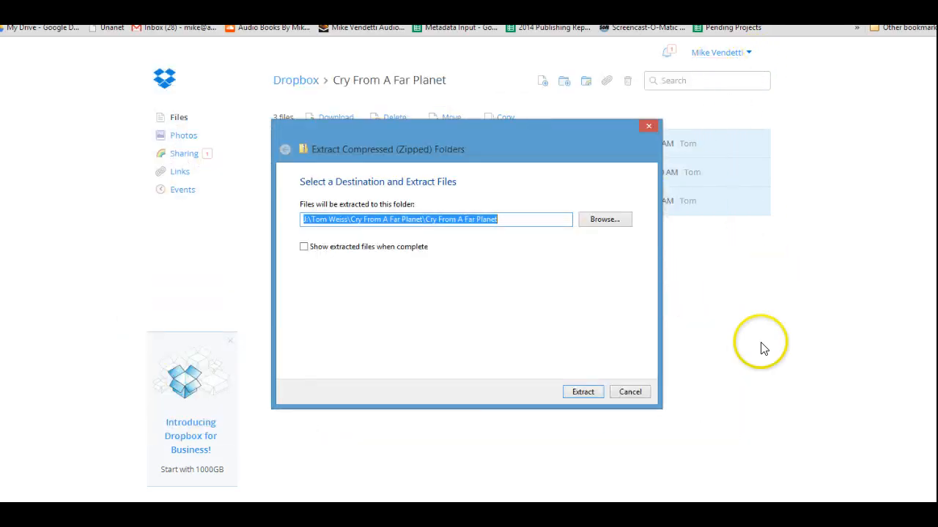
left_click(596, 394)
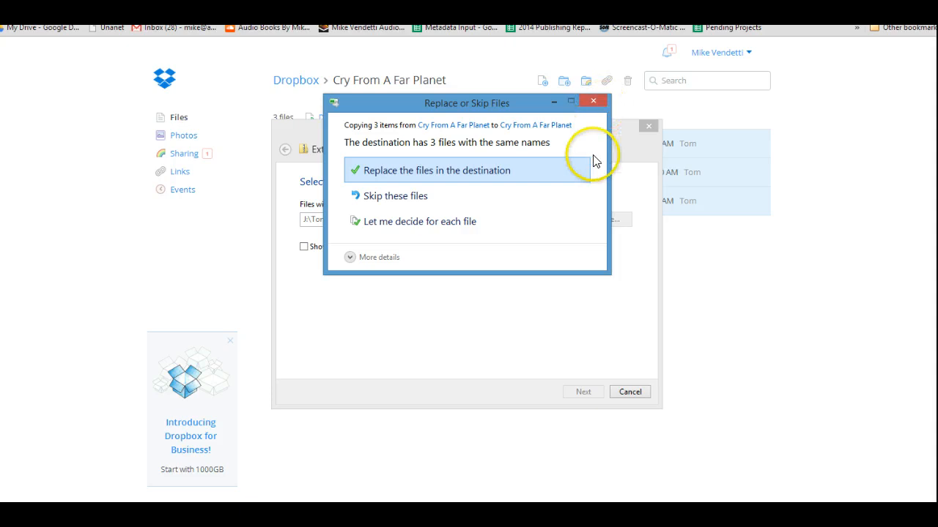
left_click(594, 100)
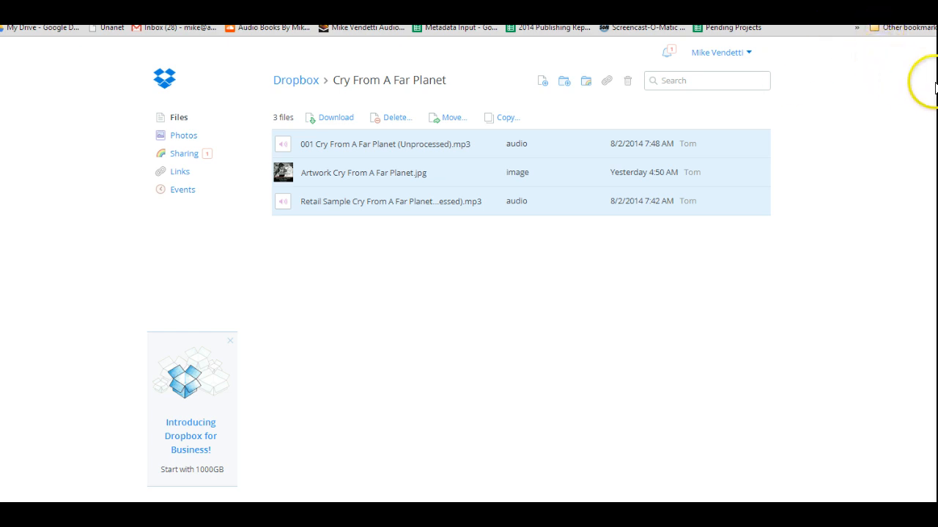
Open a new browser tab and log in to Adobe EchoSign with the saved publisher account
mouse_move(936, 84)
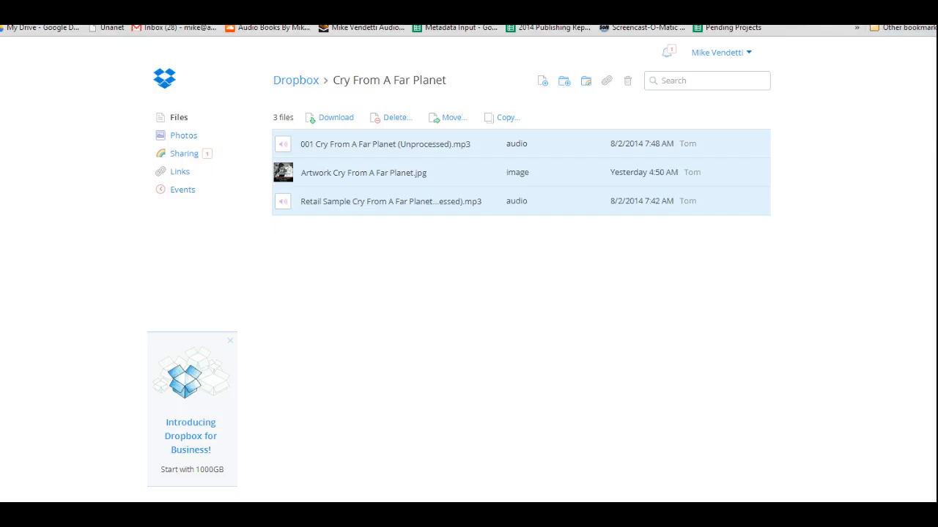
key("ctrl+t")
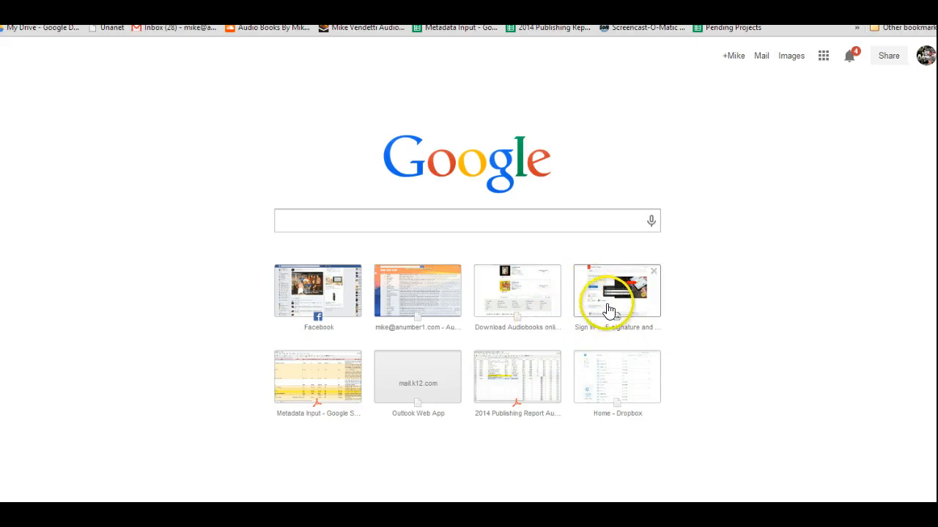
left_click(604, 304)
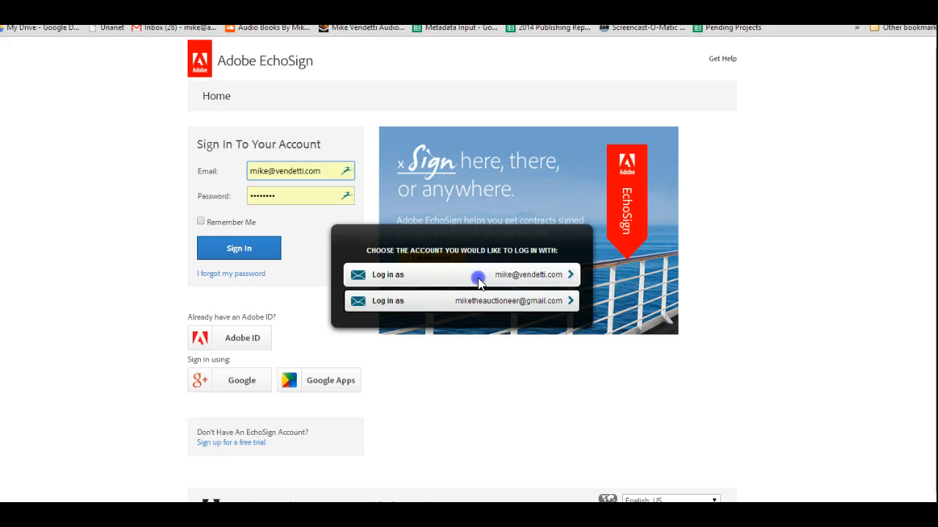
left_click(479, 283)
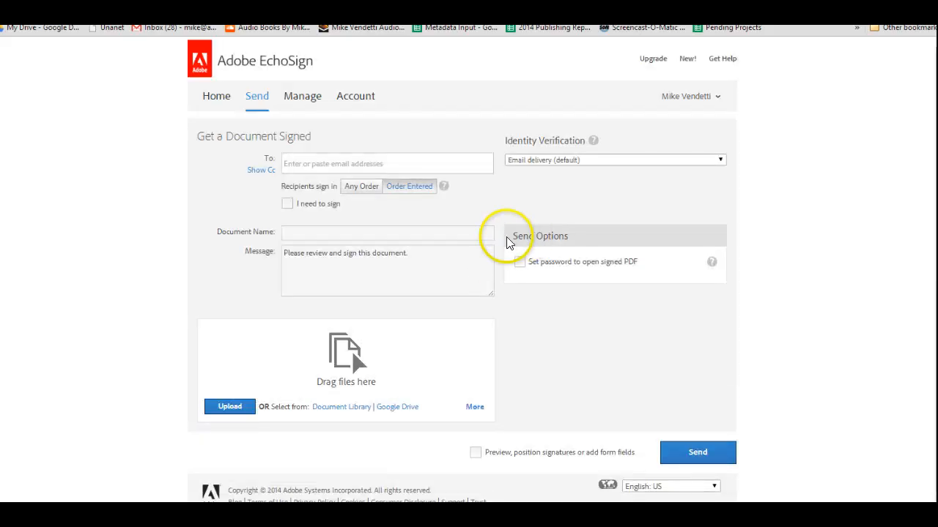
Add the narrator's e-mail address as recipient and tick I need to sign, signing first
left_click(320, 165)
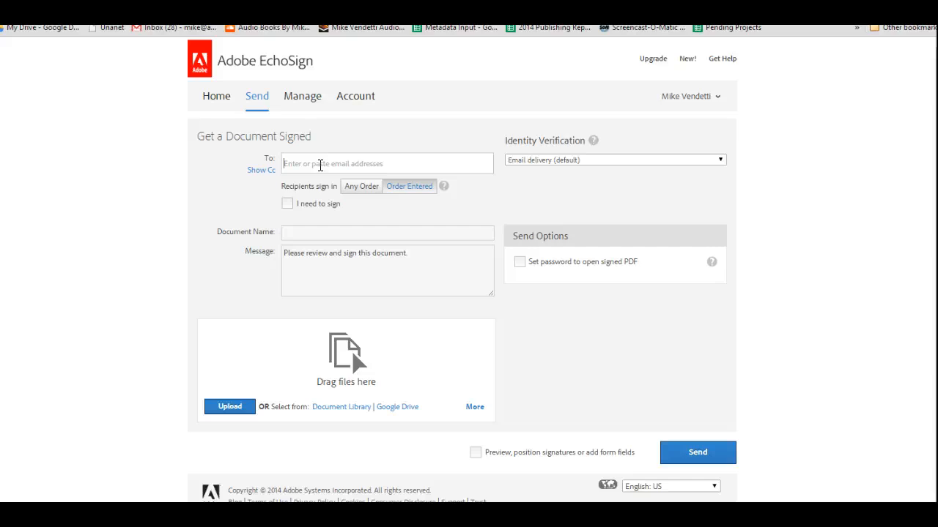
type("t")
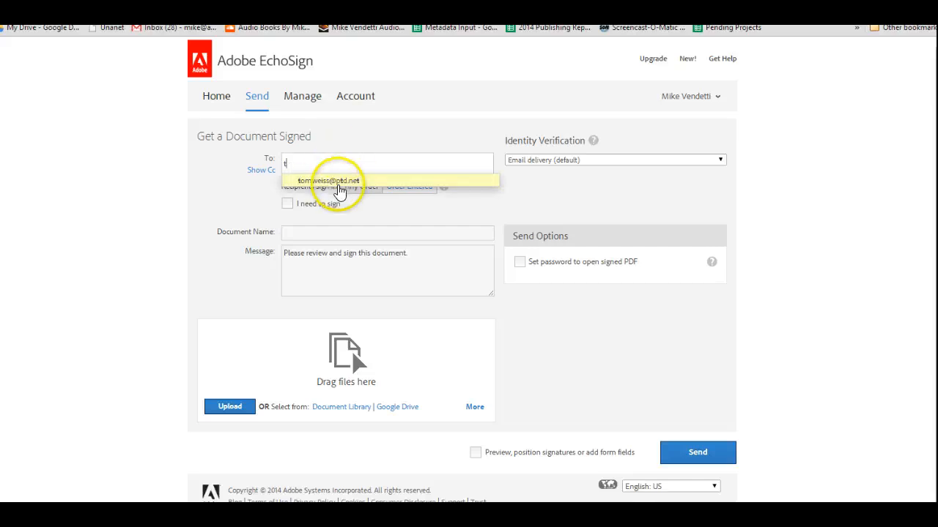
left_click(339, 189)
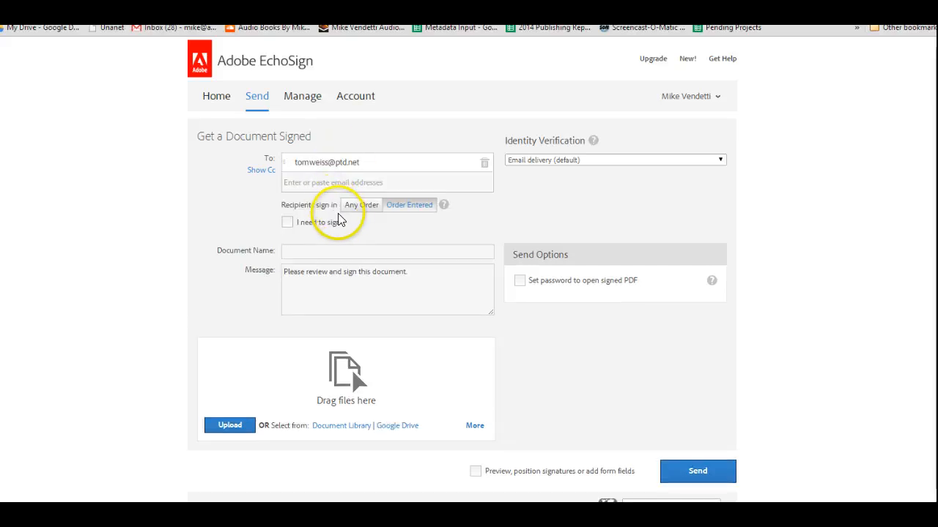
left_click(287, 222)
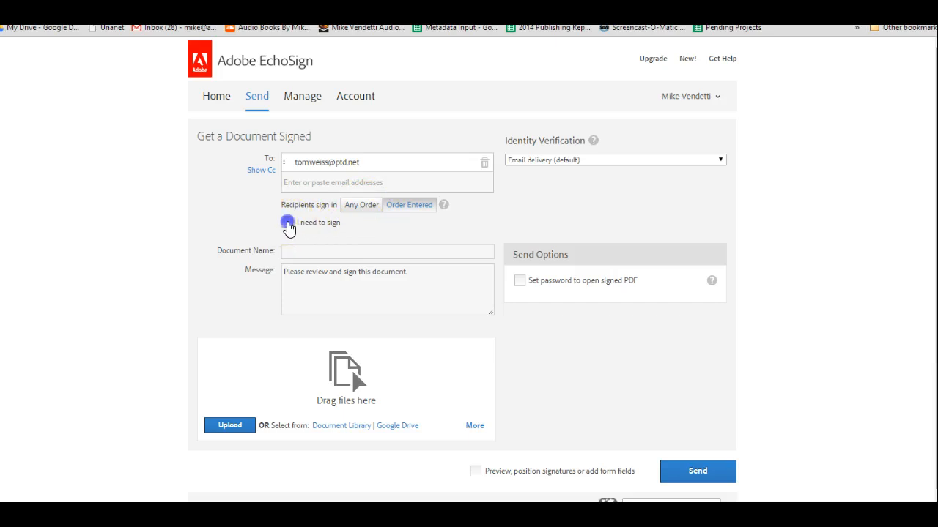
left_click(353, 226)
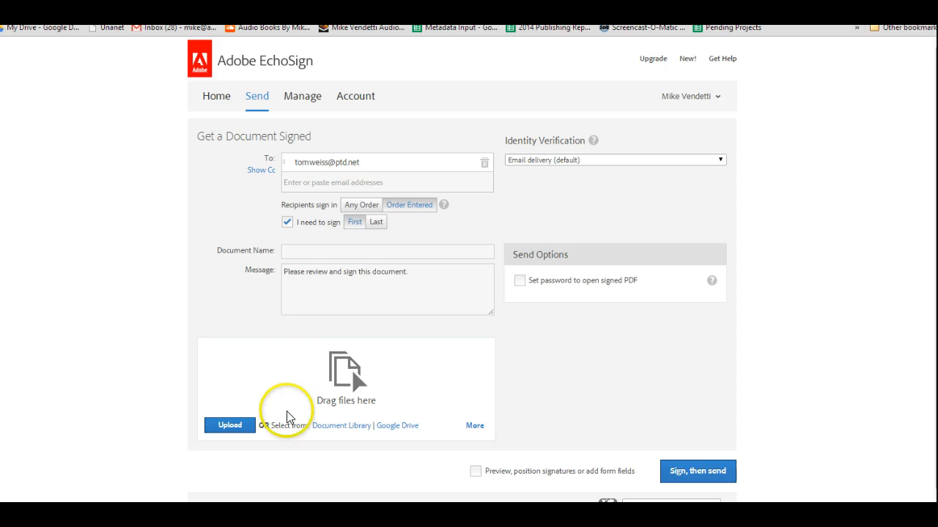
left_click(231, 426)
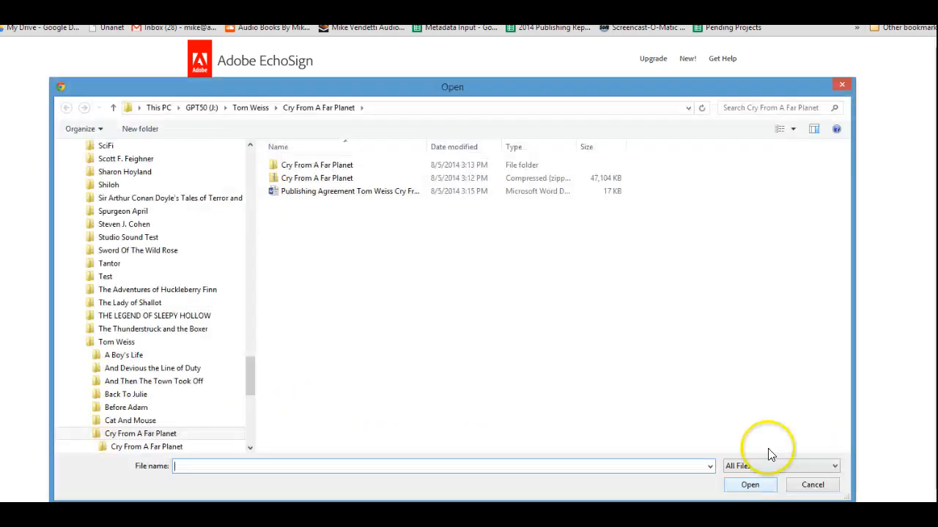
left_click(329, 179)
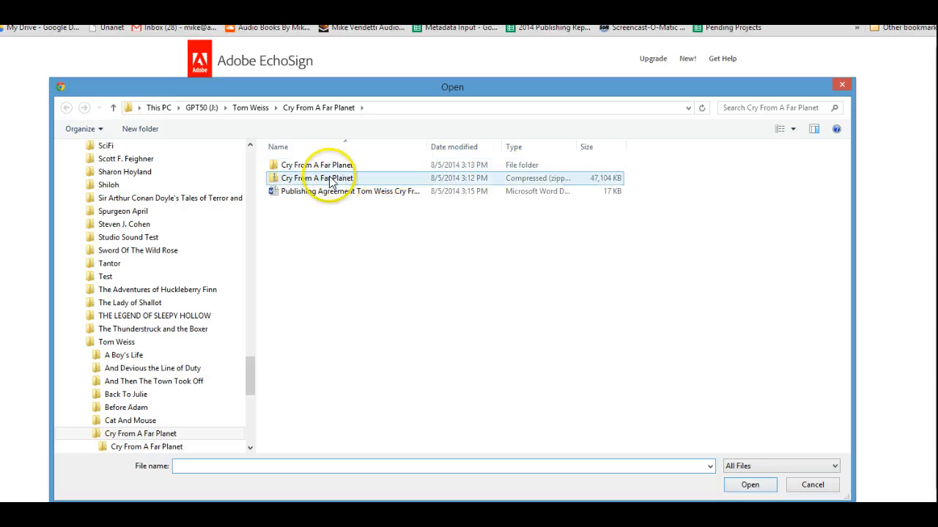
left_click(271, 193)
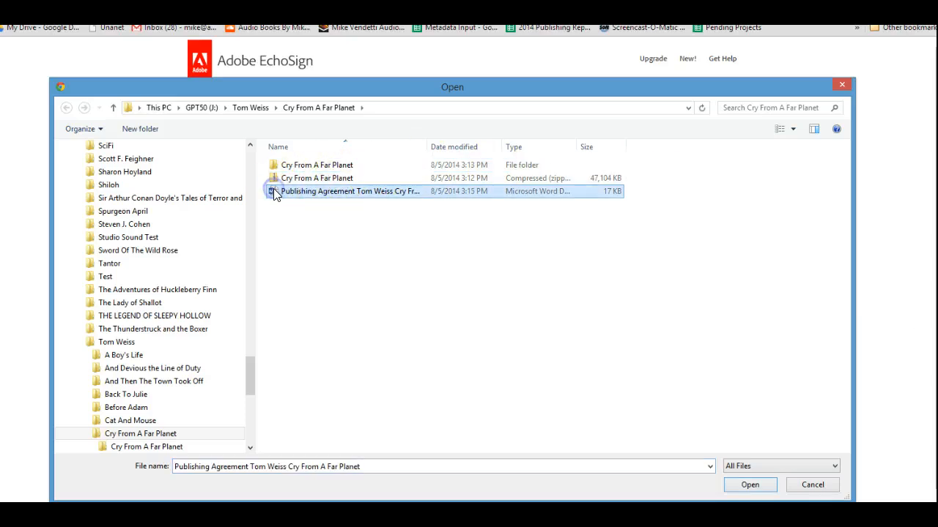
left_click(746, 483)
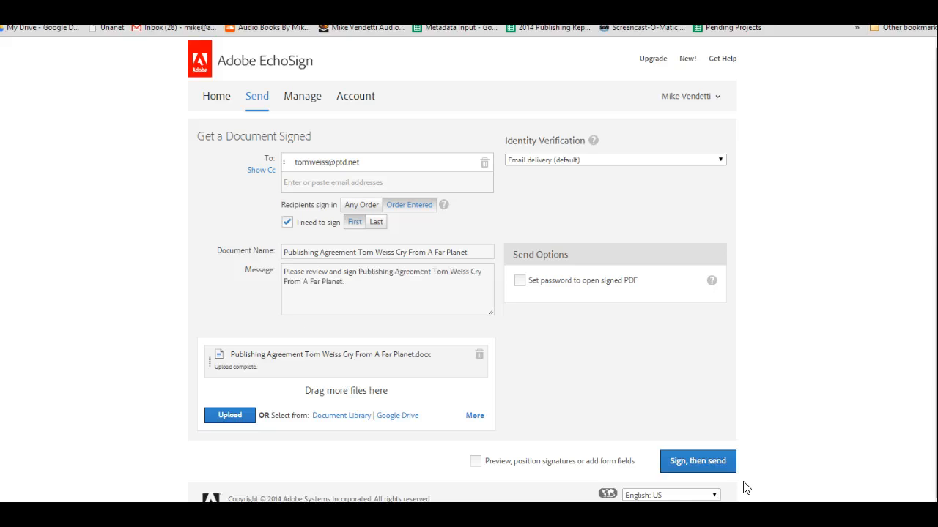
left_click(703, 464)
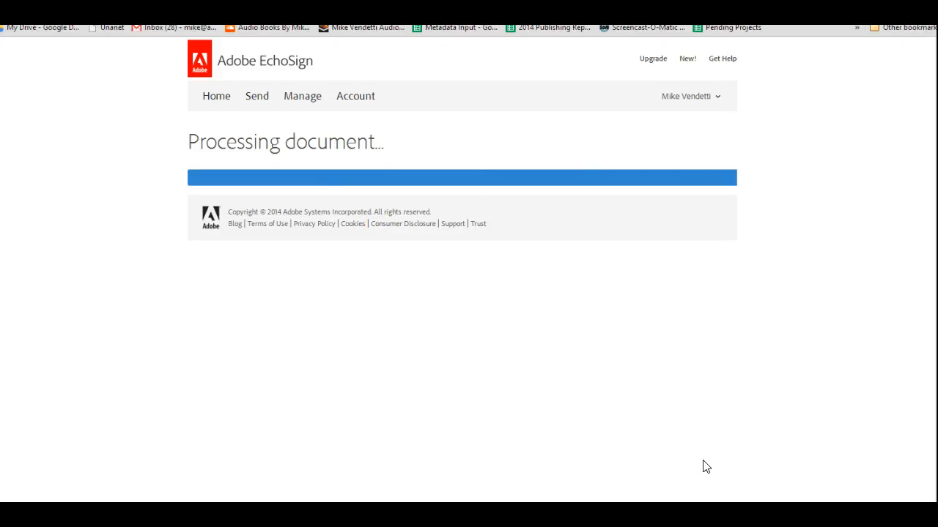
left_click(708, 425)
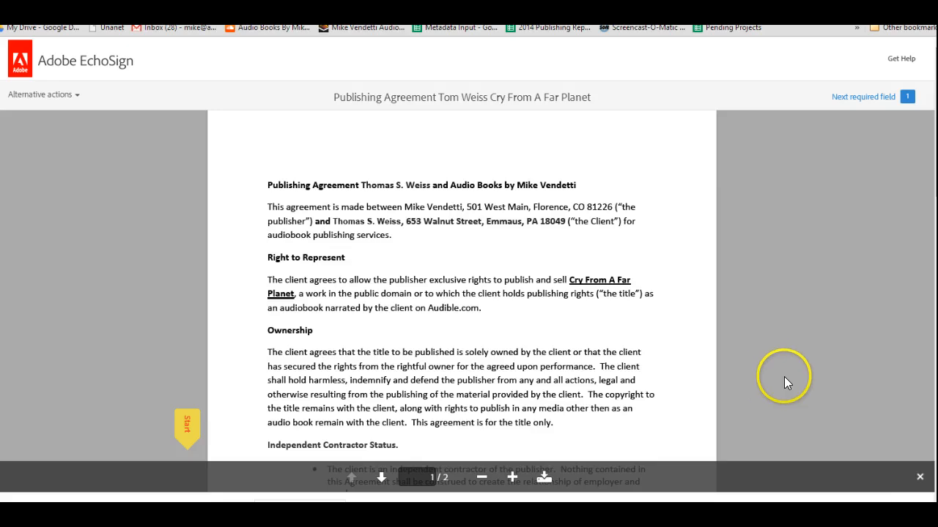
Apply the publisher's typed signature to the agreement's signature field and submit it
scroll(784, 375, "down", 10)
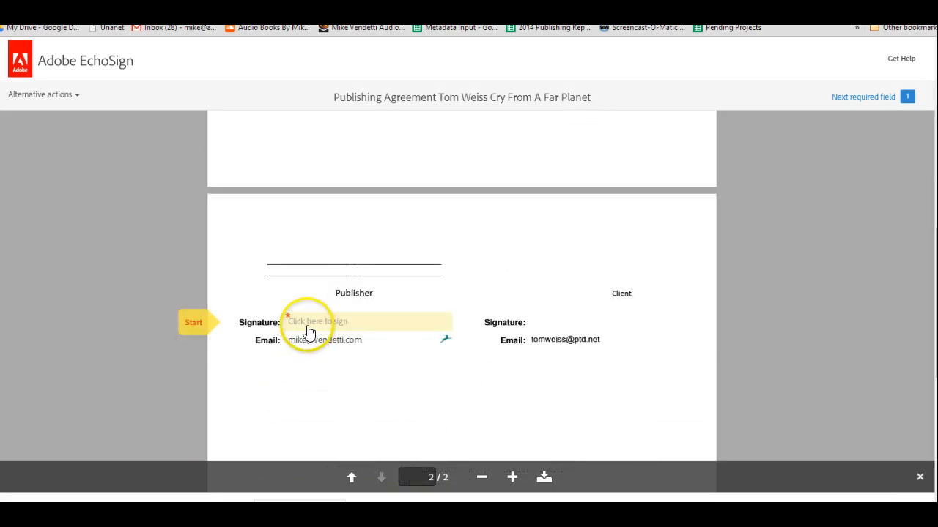
left_click(307, 331)
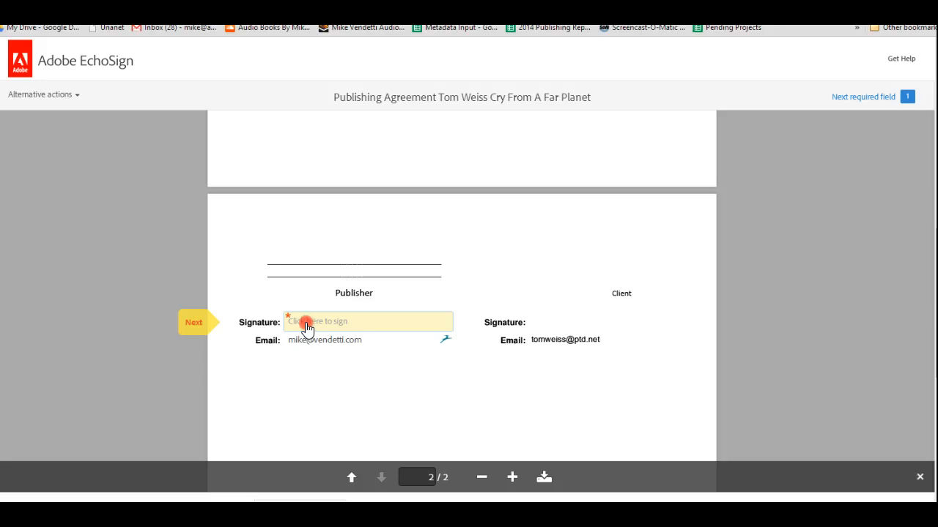
right_click(306, 328)
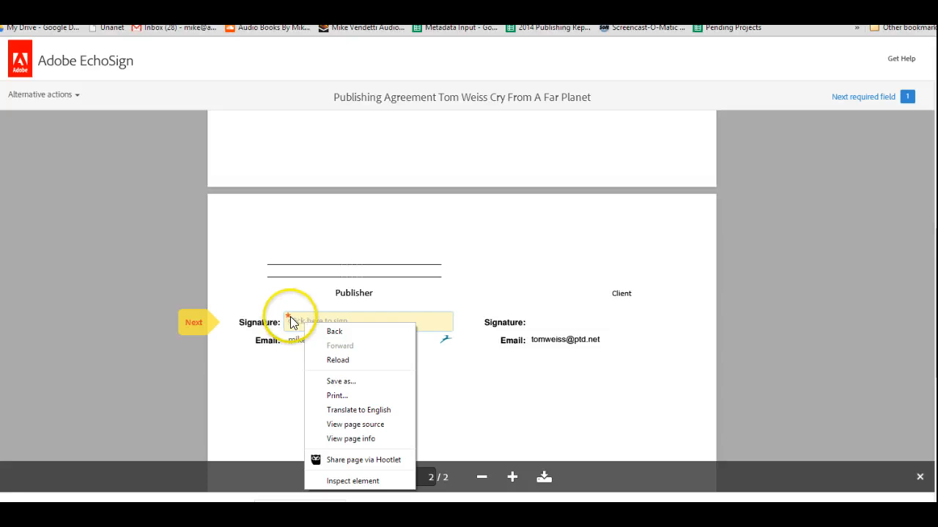
left_click(291, 322)
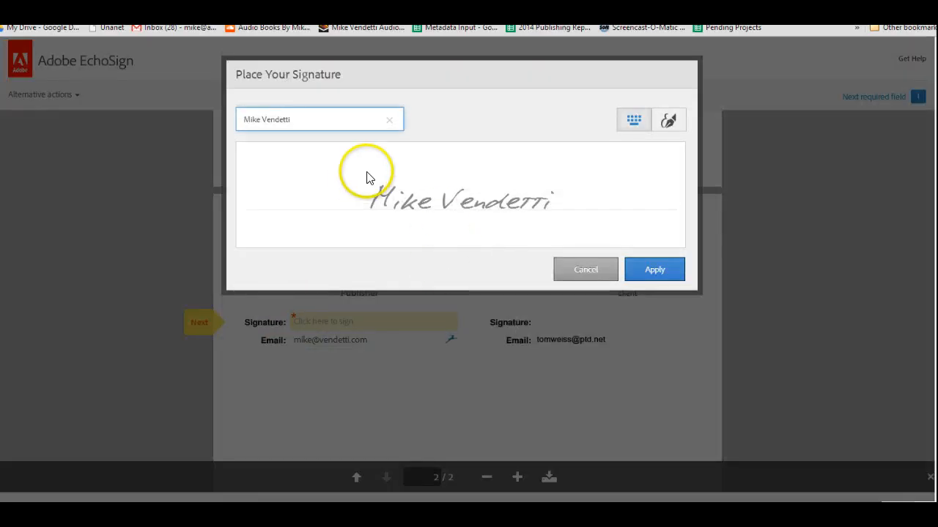
left_click(675, 271)
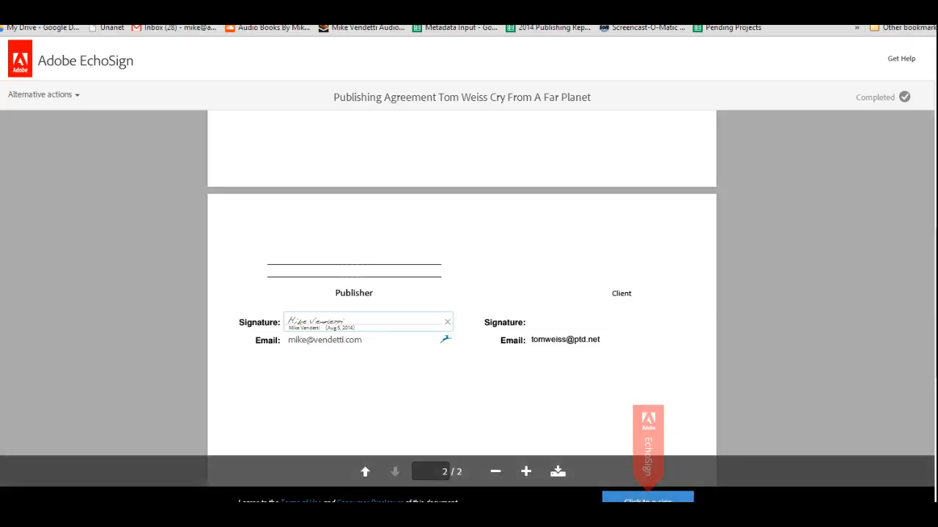
left_click(640, 502)
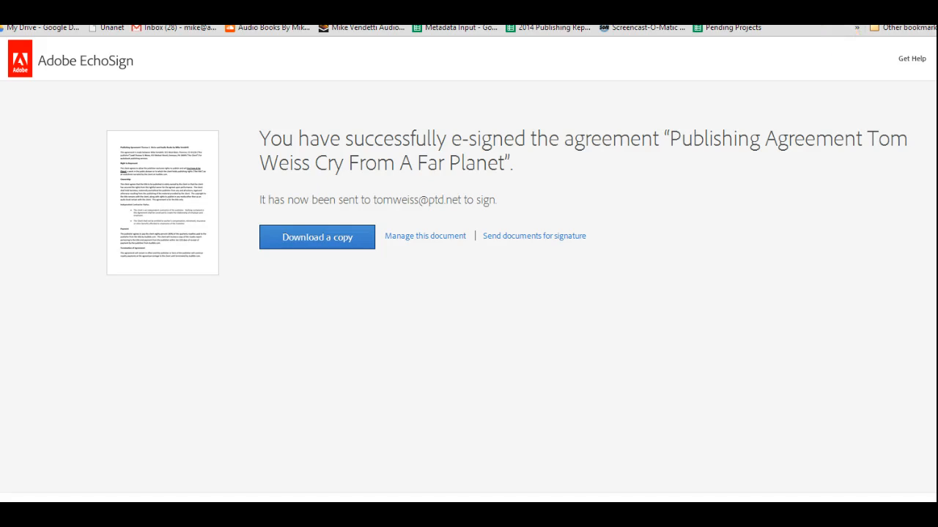
Switch to Audition and close all open audio files
key("ctrl+Tab")
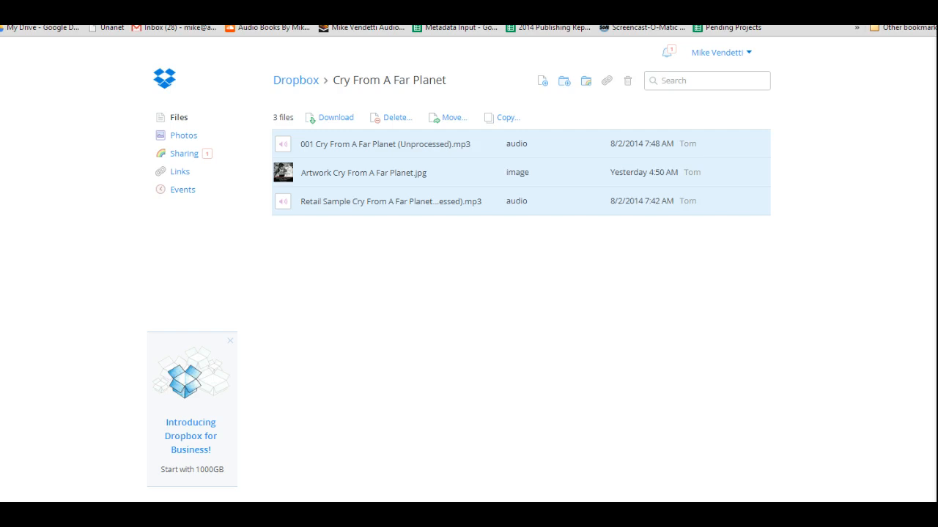
left_click(864, 24)
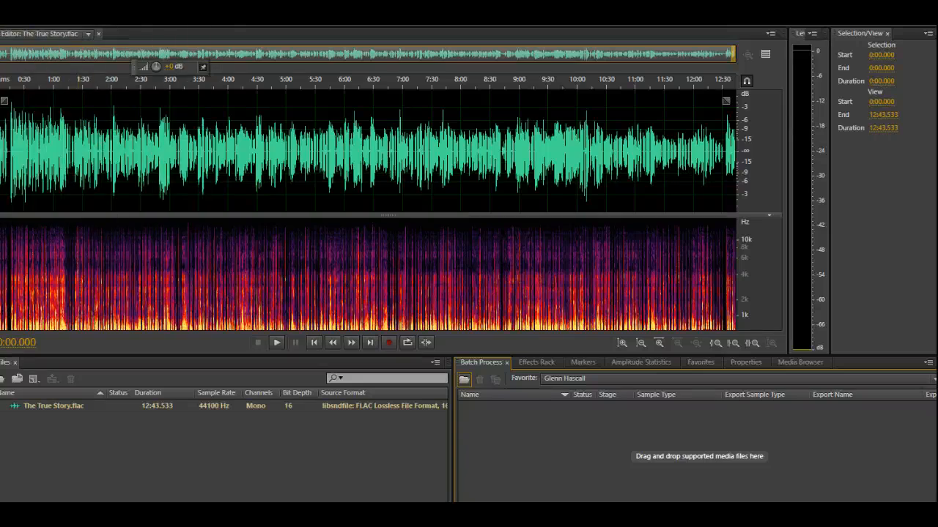
left_click(6, 20)
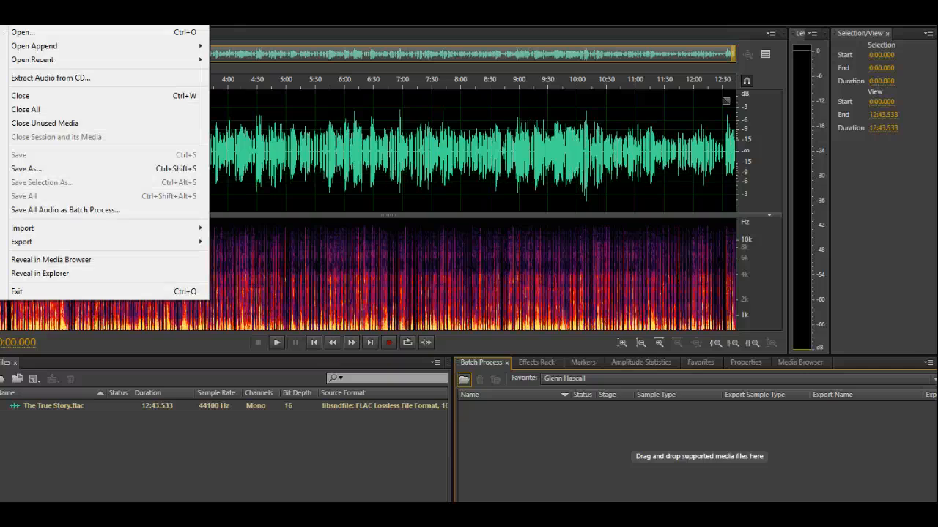
left_click(32, 109)
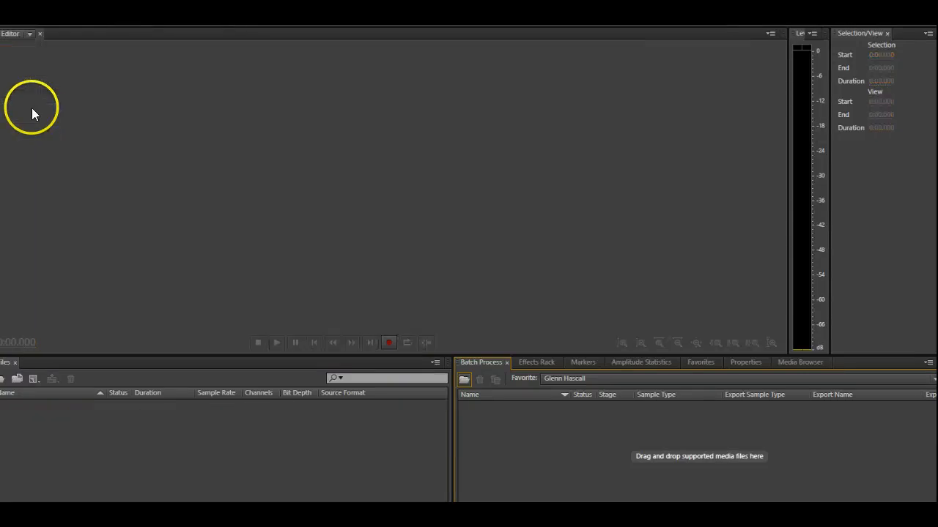
left_click(465, 380)
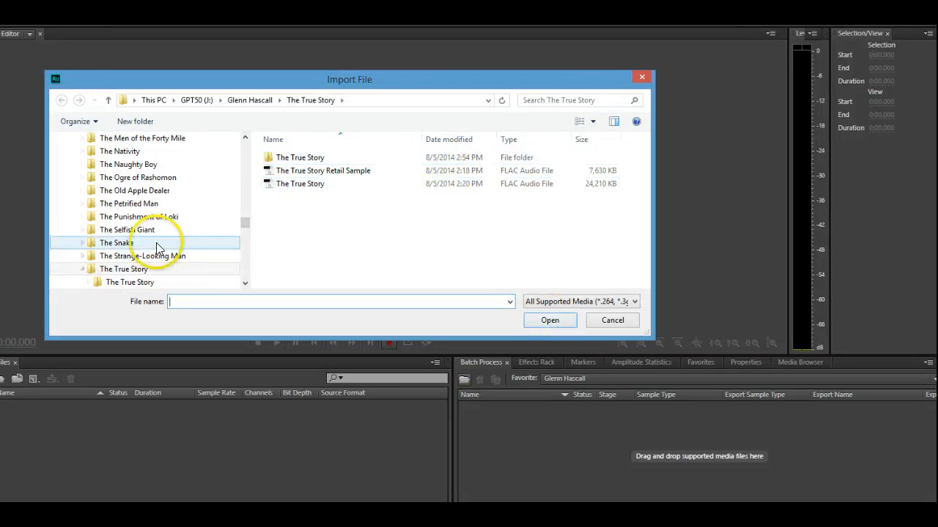
left_click(84, 271)
left_click(82, 270)
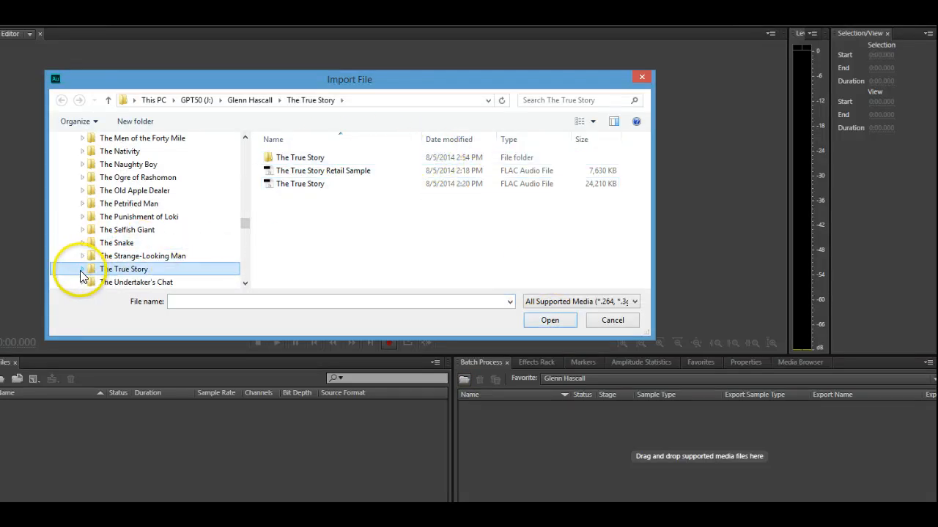
left_click_drag(247, 222, 226, 195)
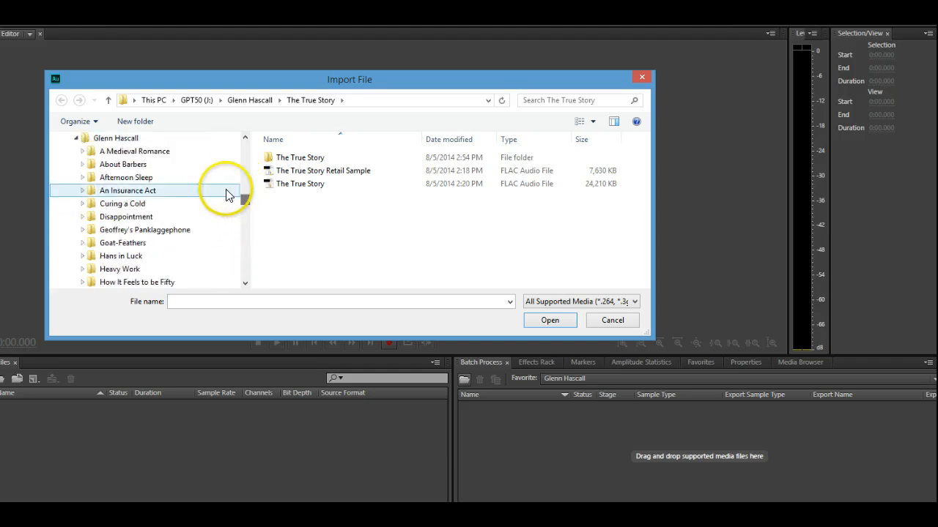
left_click(77, 138)
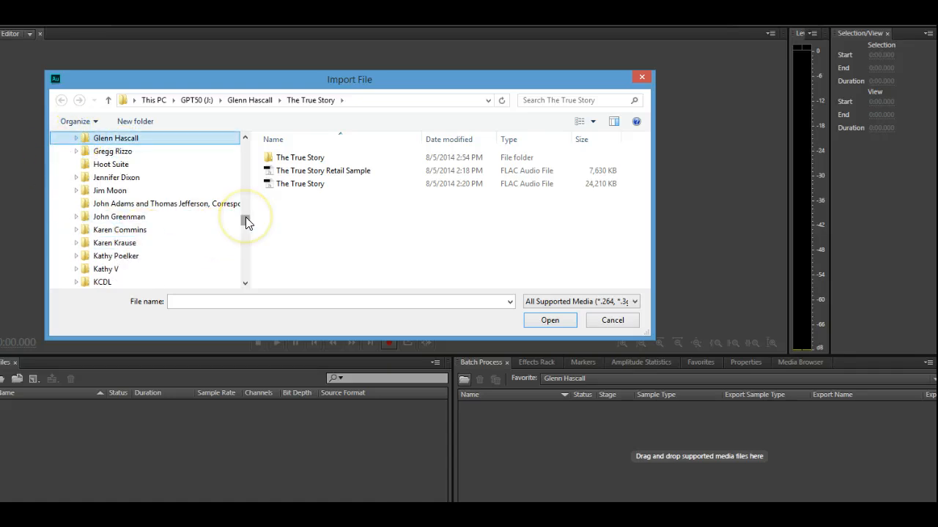
left_click_drag(245, 218, 254, 266)
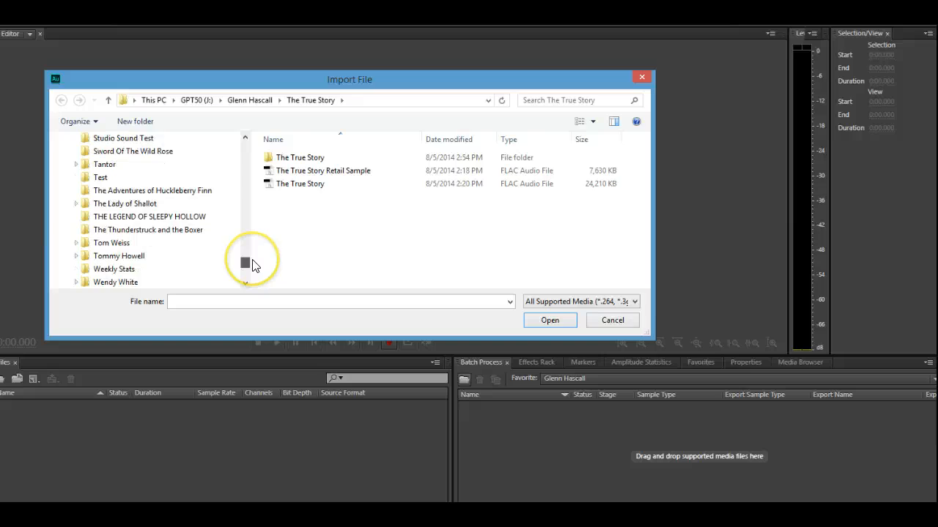
left_click(85, 245)
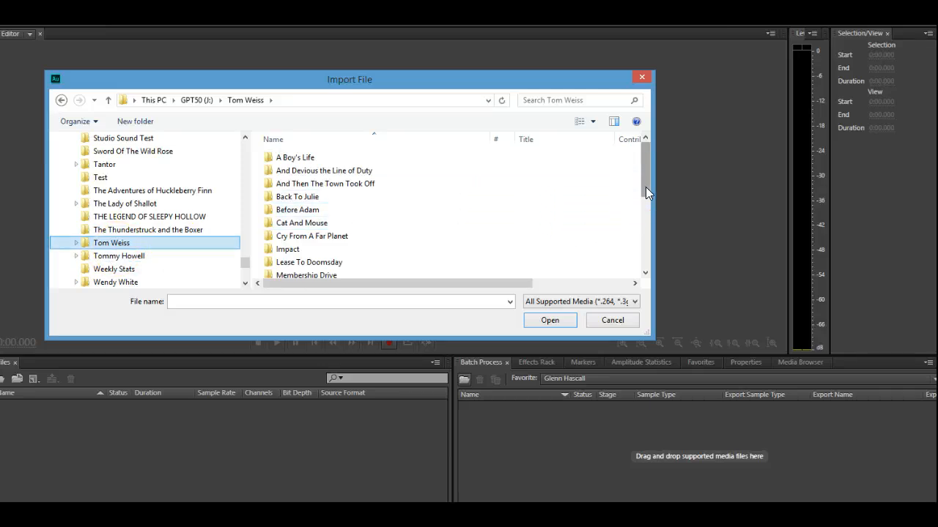
left_click_drag(645, 187, 651, 230)
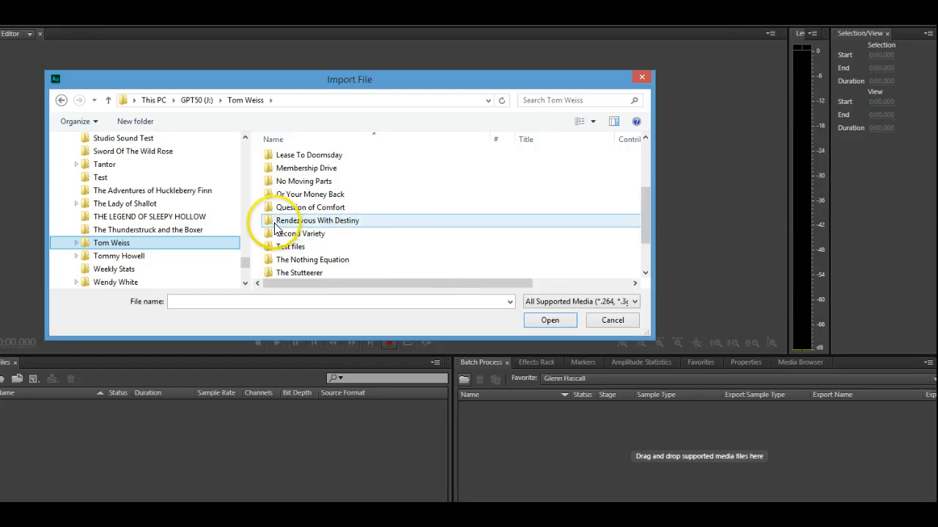
left_click(276, 224)
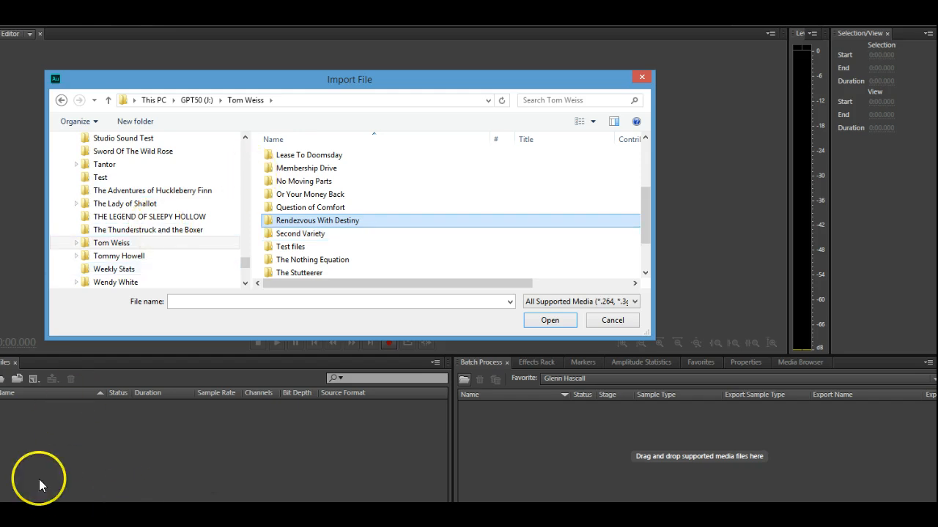
scroll(450, 213, "up", 2)
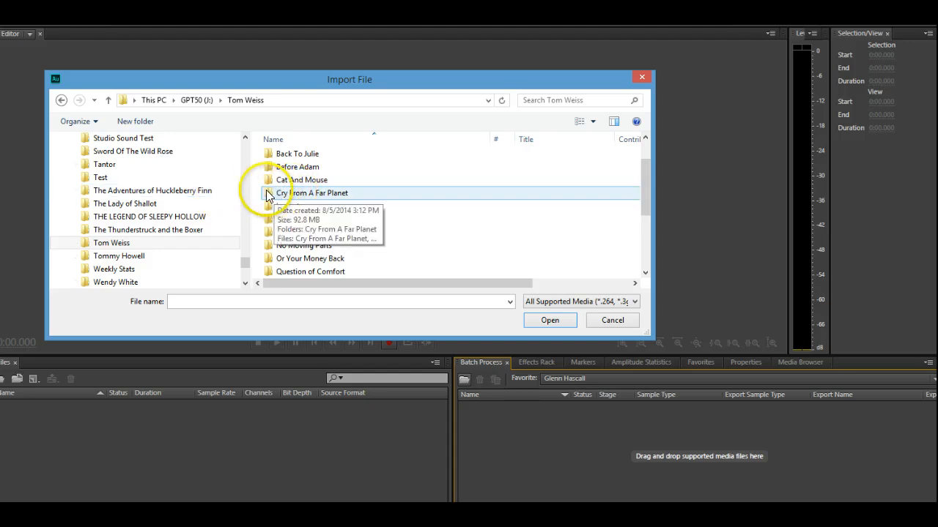
double_click(271, 195)
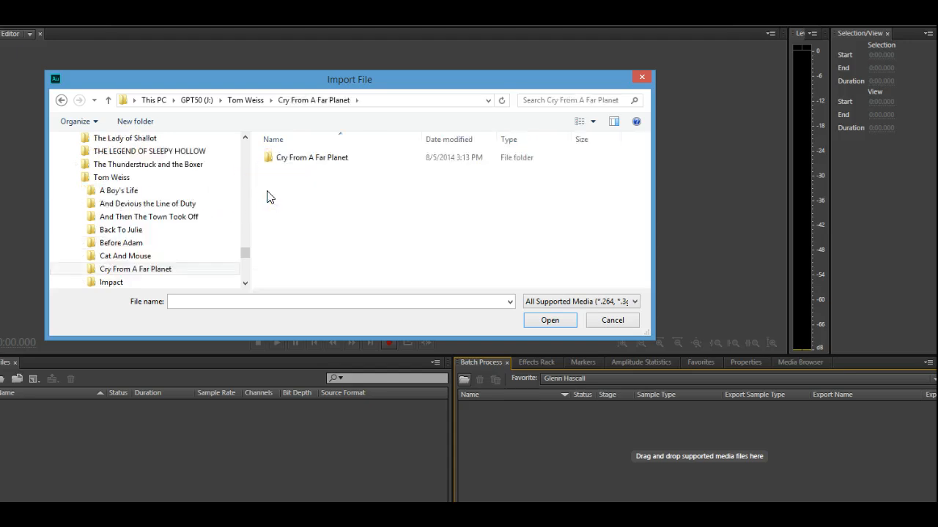
left_click(272, 158)
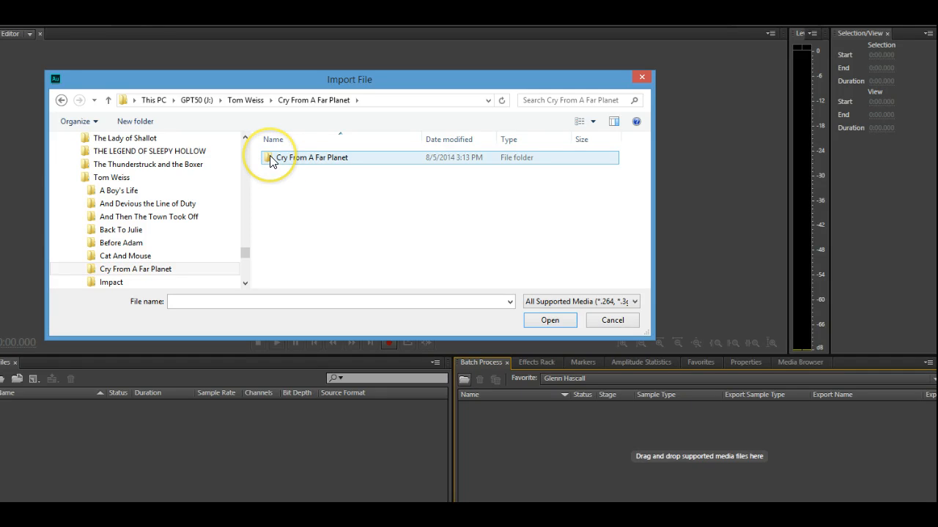
double_click(270, 161)
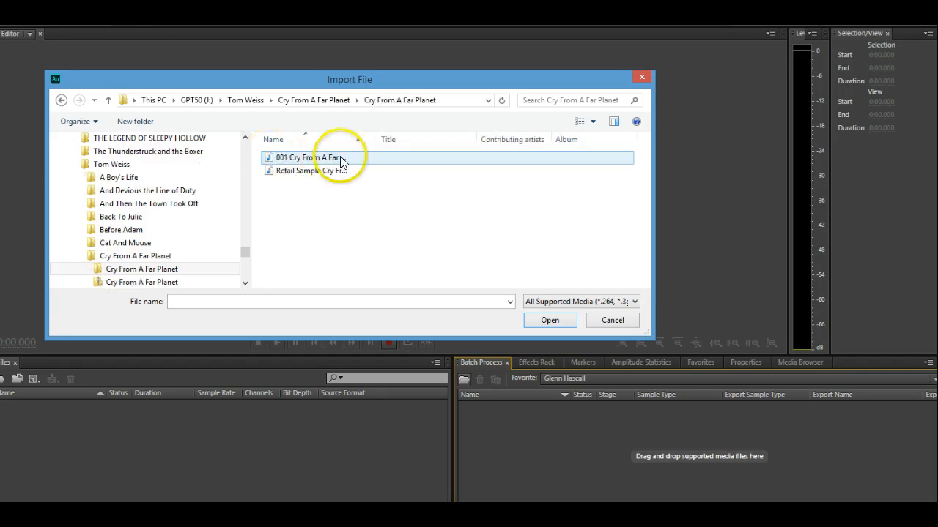
left_click_drag(371, 163, 368, 178)
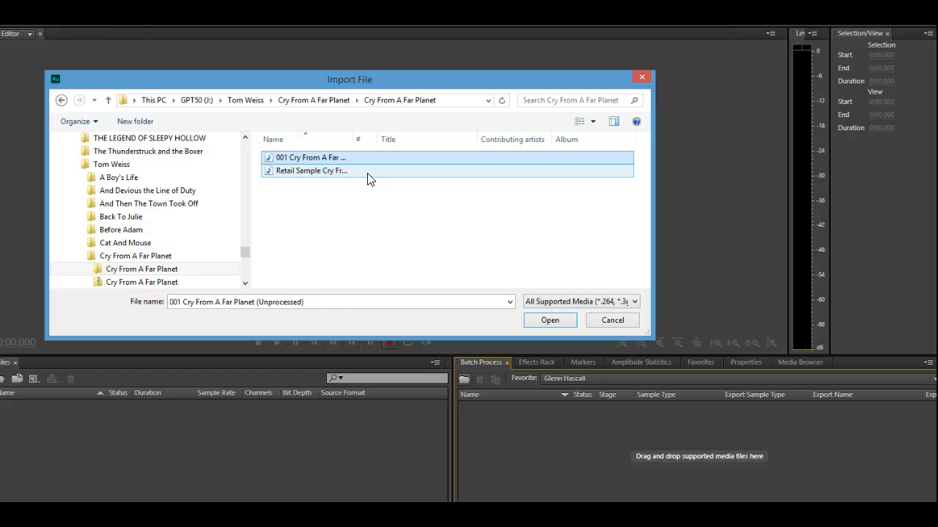
left_click_drag(370, 178, 367, 178)
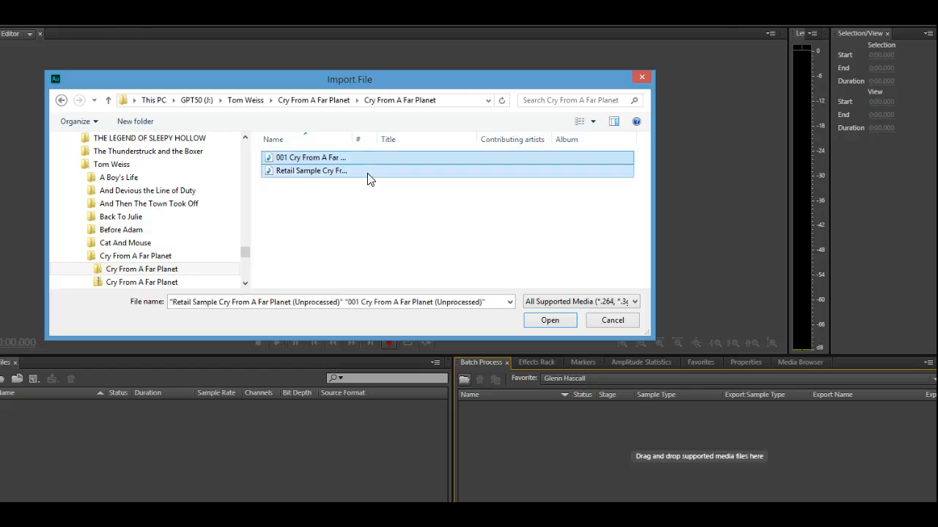
left_click(549, 321)
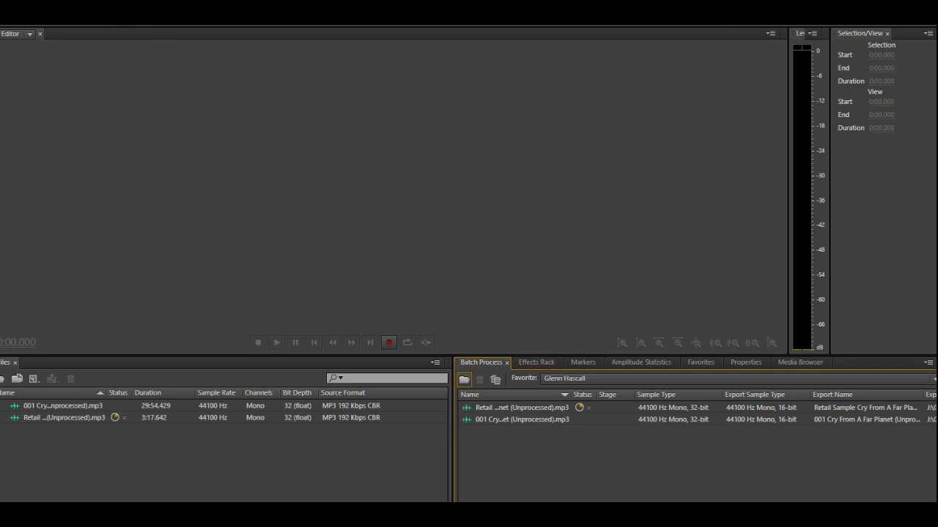
left_click(930, 378)
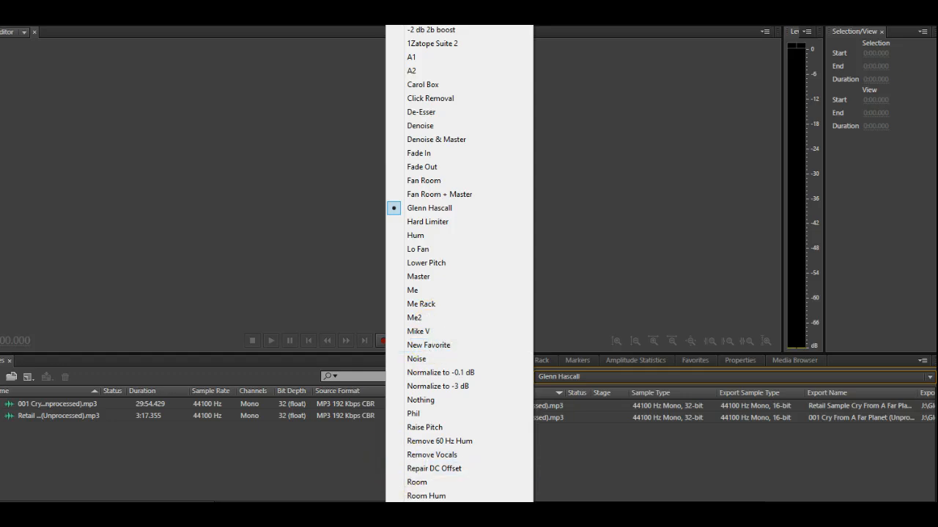
scroll(459, 264, "down", 2)
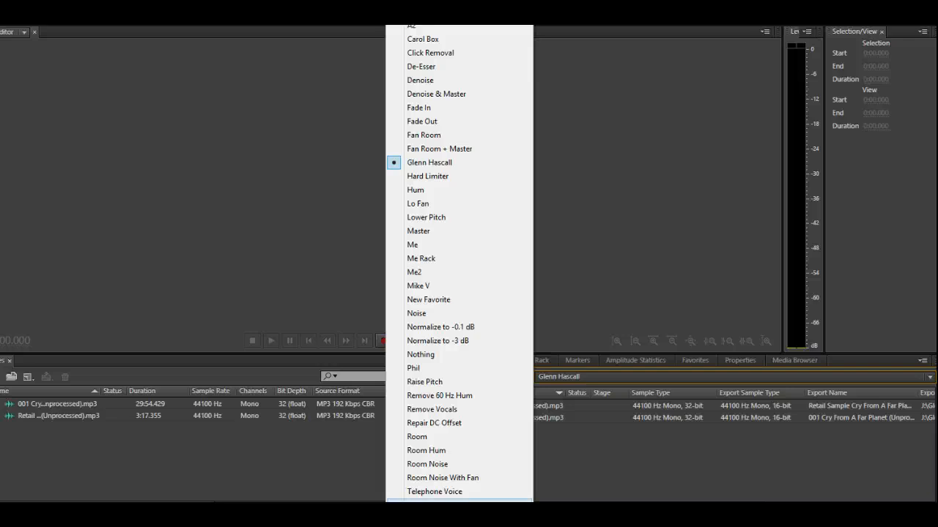
key("Escape")
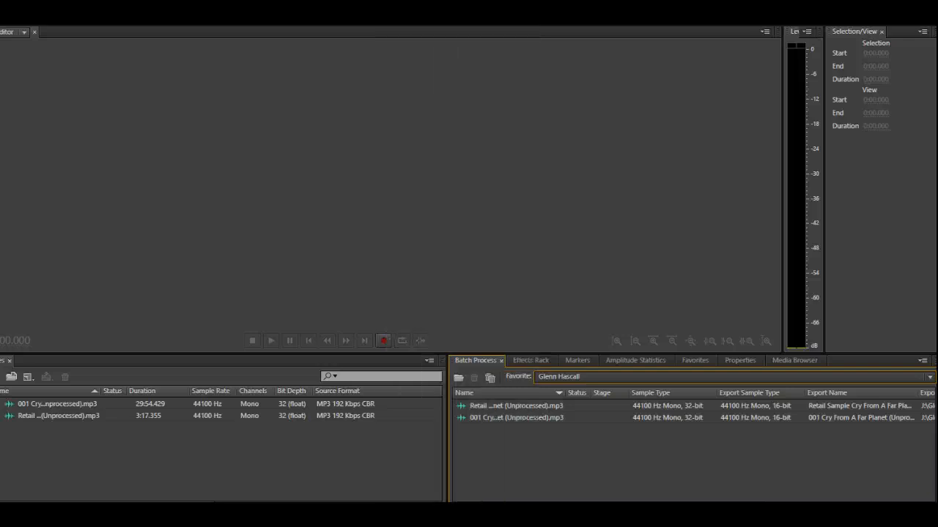
key("Down")
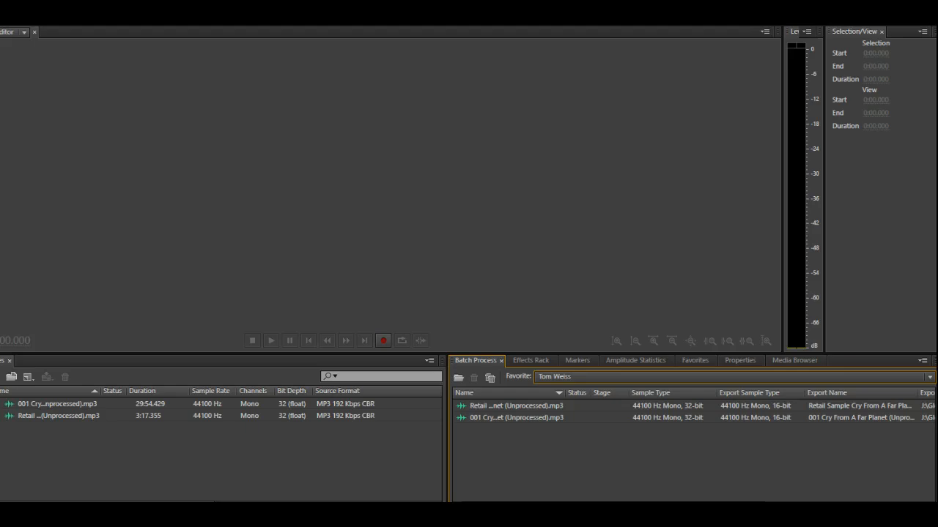
left_click(501, 460)
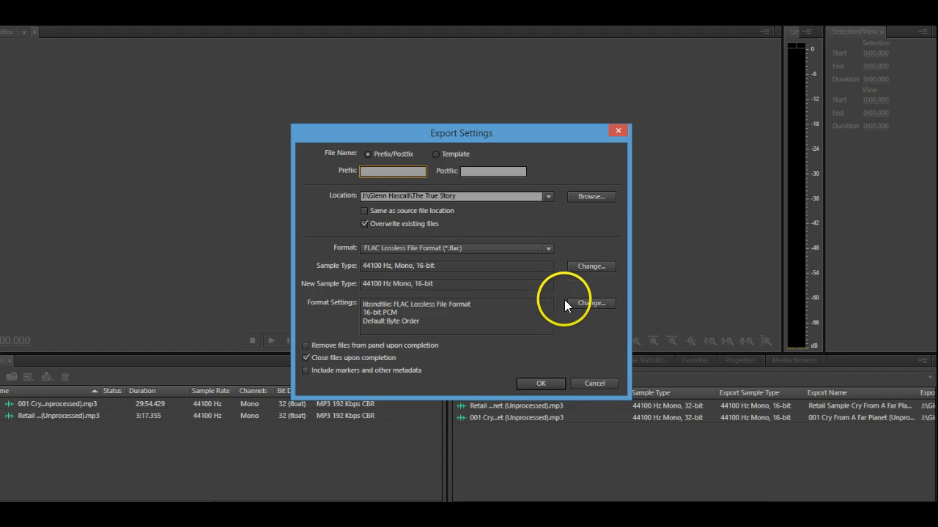
left_click(548, 196)
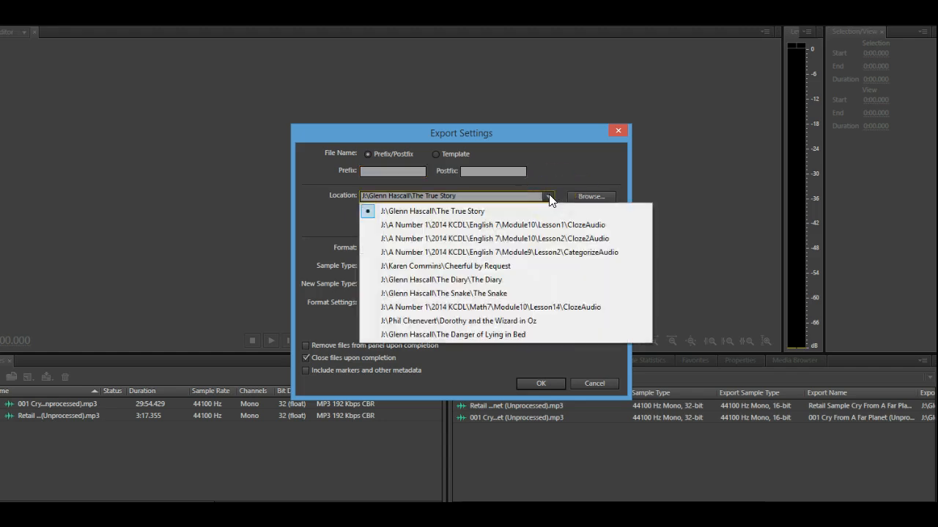
left_click(555, 195)
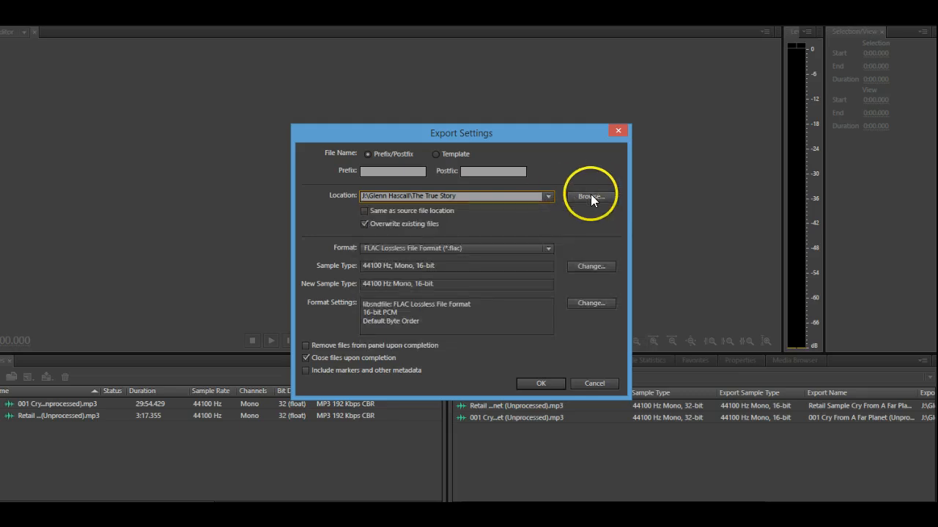
left_click(591, 196)
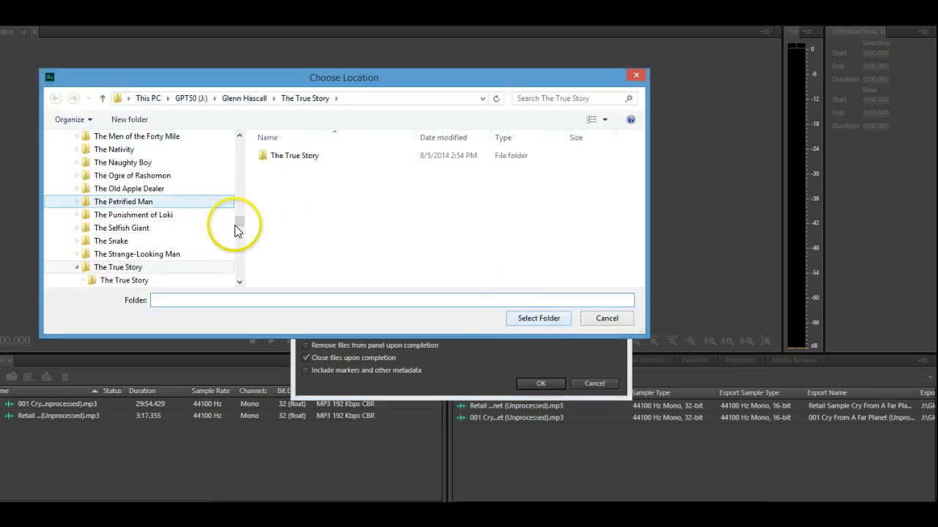
left_click(183, 100)
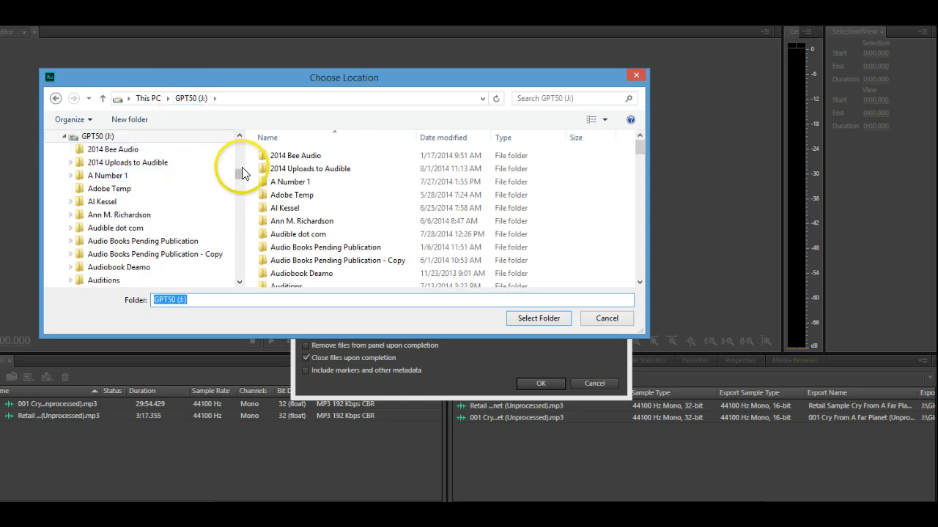
left_click_drag(242, 173, 237, 265)
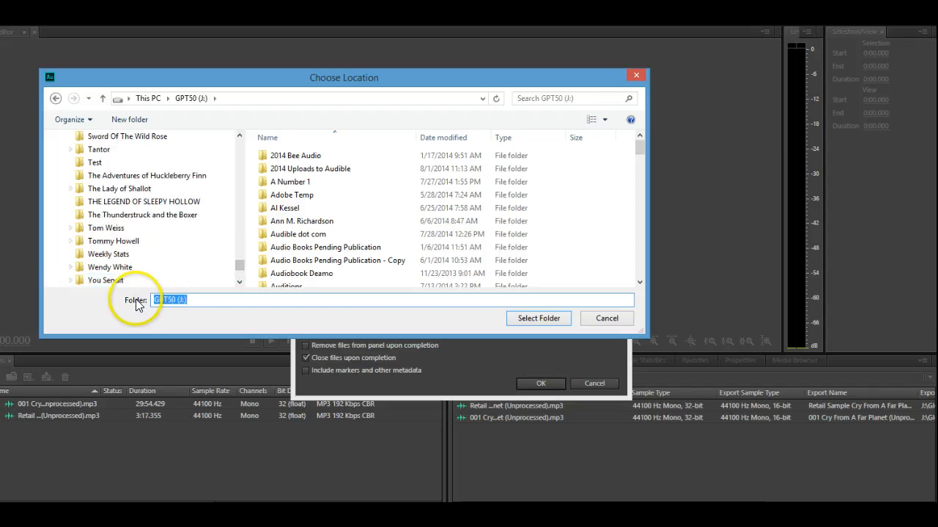
left_click(83, 230)
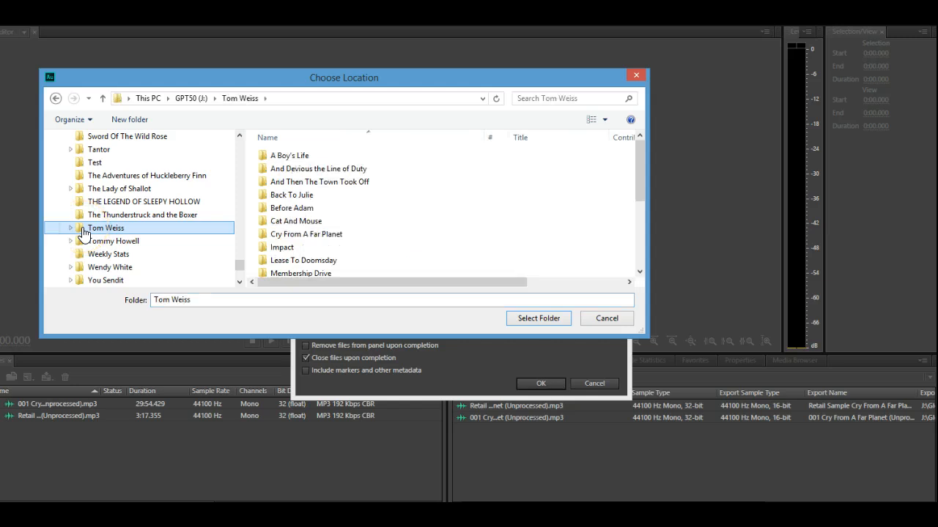
left_click(260, 236)
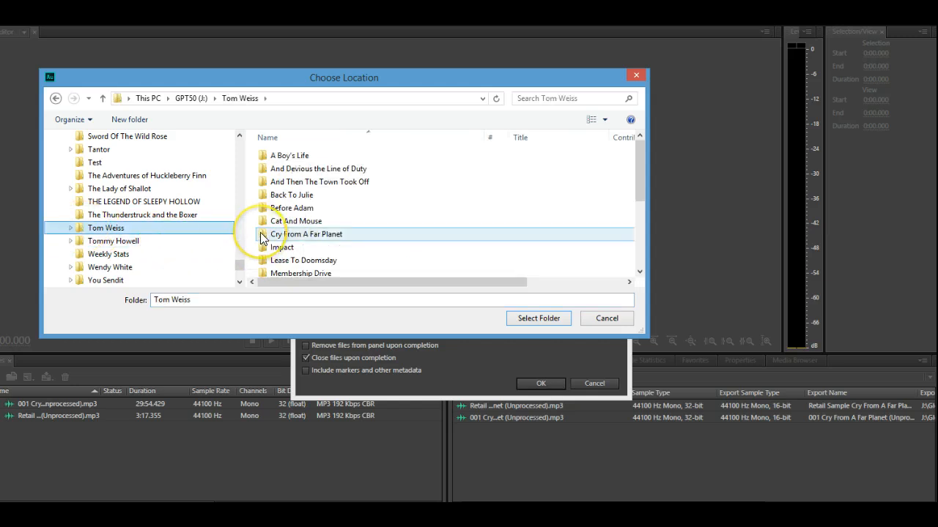
left_click(261, 236)
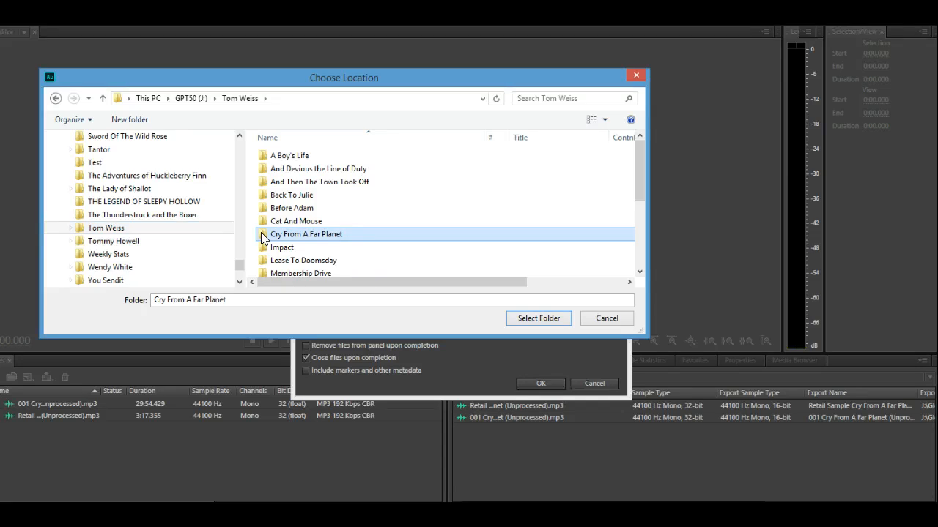
double_click(262, 236)
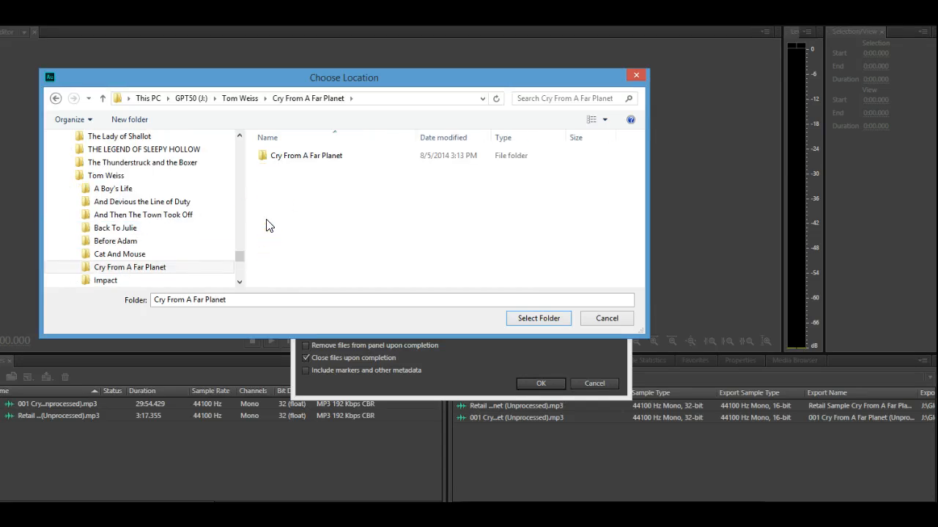
left_click(533, 317)
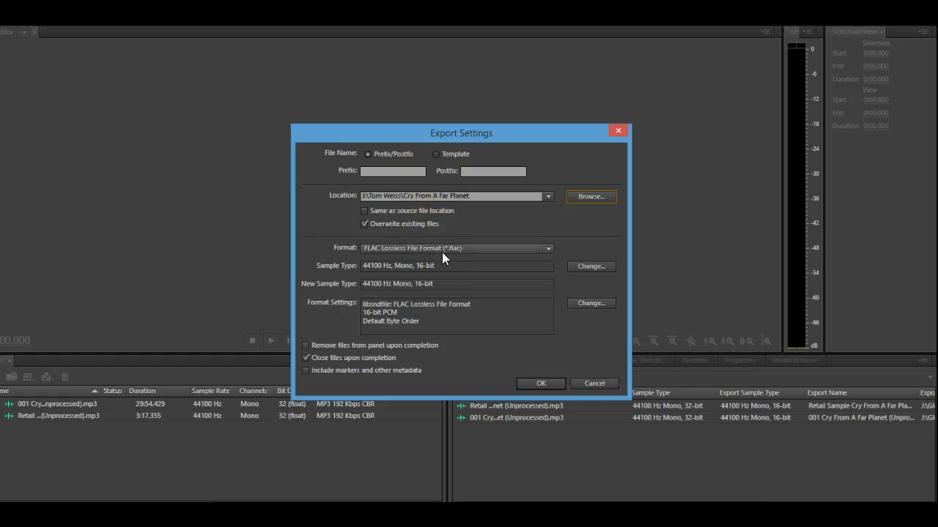
Untick Close files upon completion and confirm the export settings
left_click(464, 273)
left_click(305, 358)
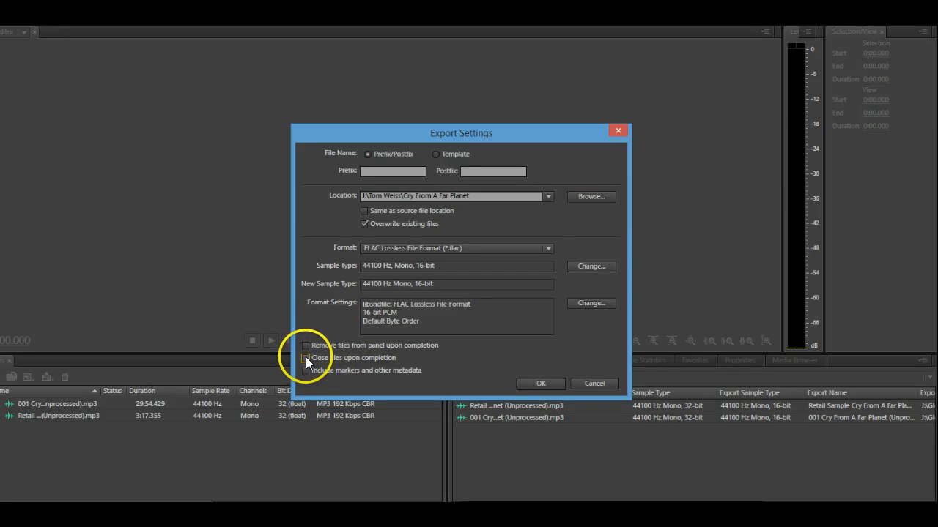
left_click(539, 382)
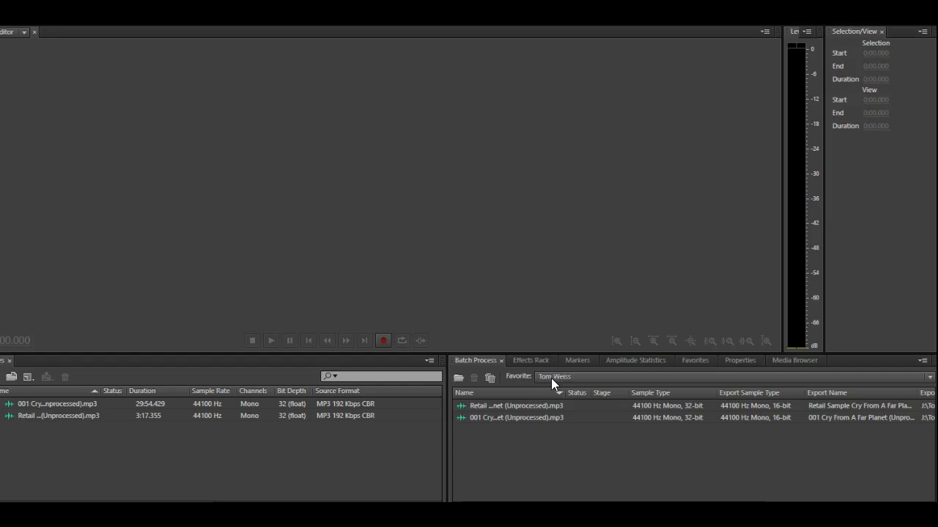
Run the batch process and open the processed Retail Sample file in the editor
left_click(550, 405)
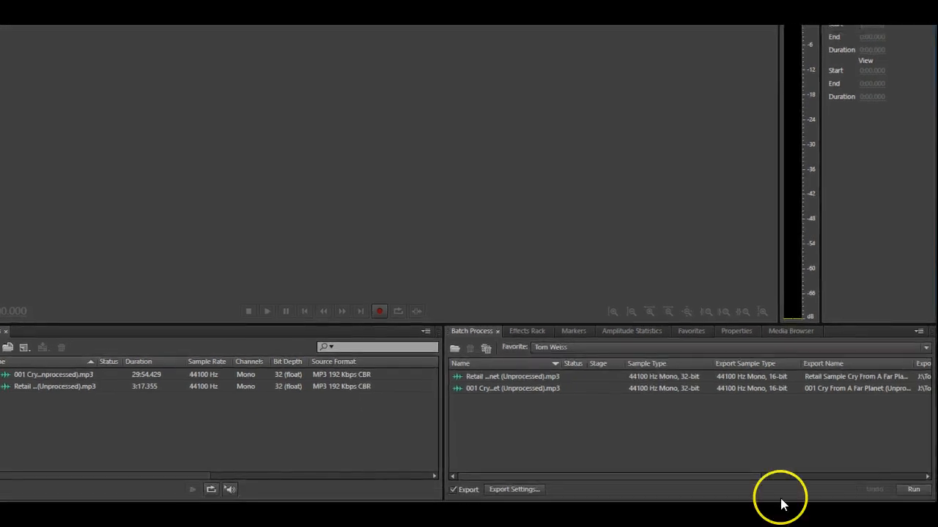
left_click(912, 493)
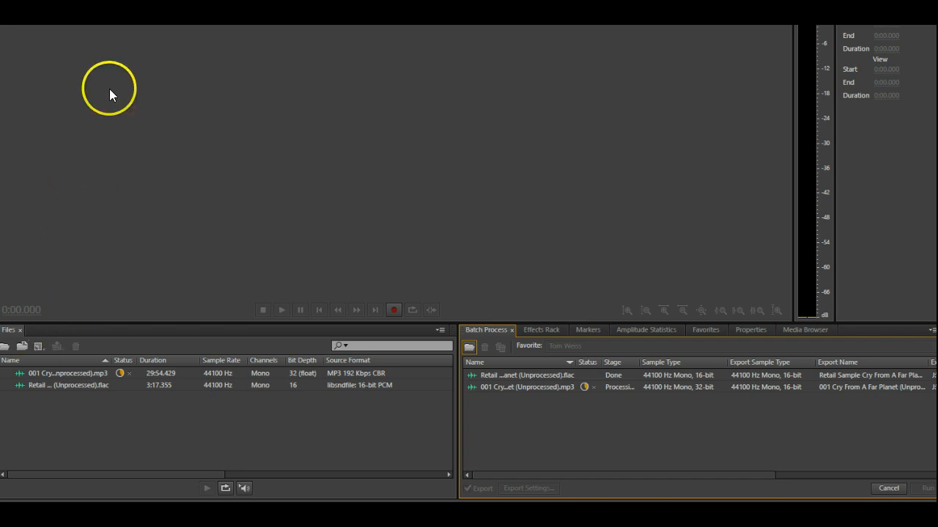
left_click(203, 385)
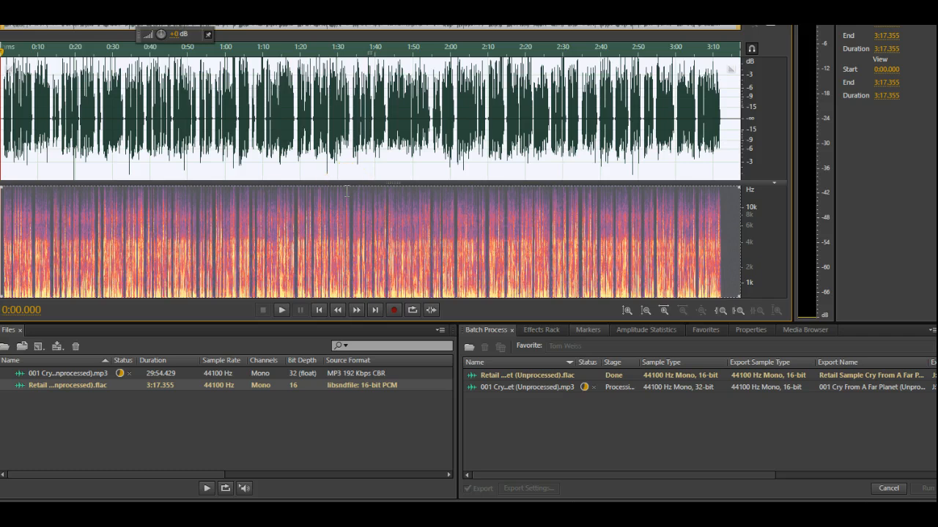
Run the Normalize to -3 dB favorite on the Retail Sample file
key("alt+5")
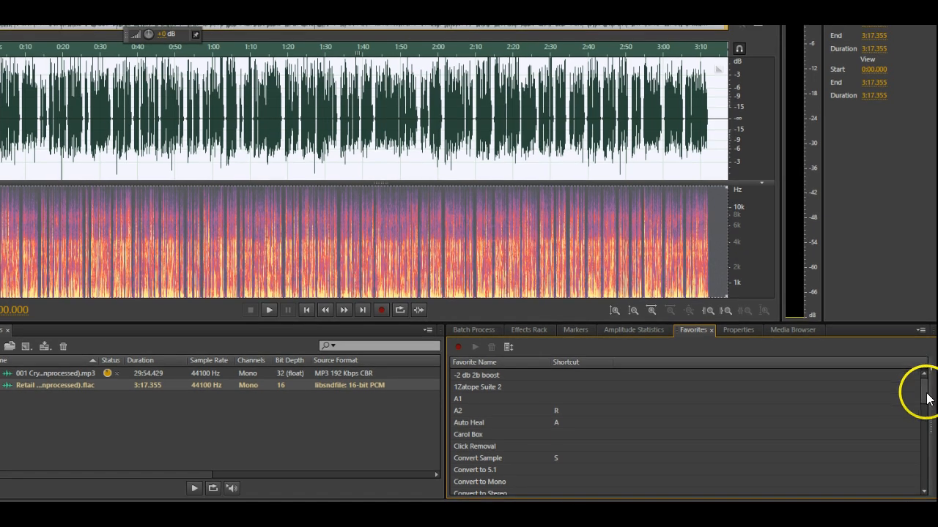
left_click_drag(927, 394, 934, 449)
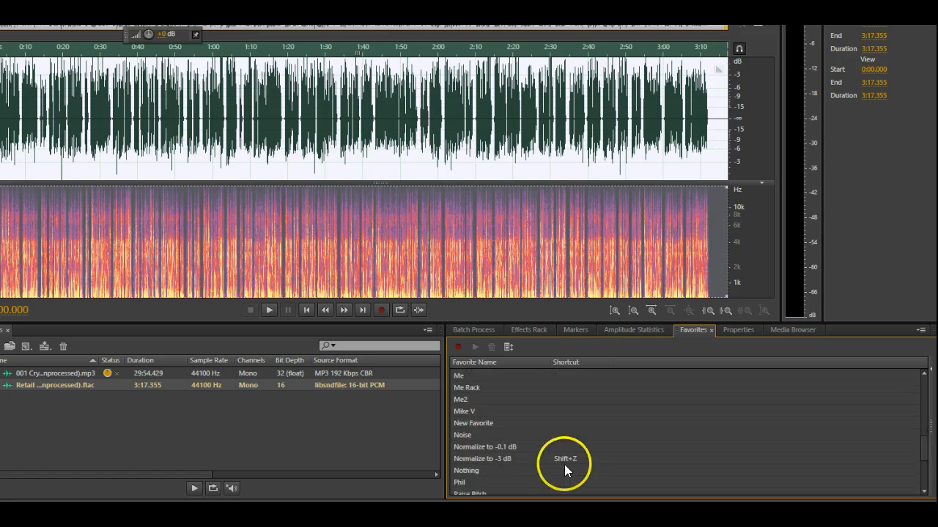
left_click(468, 458)
left_click(467, 458)
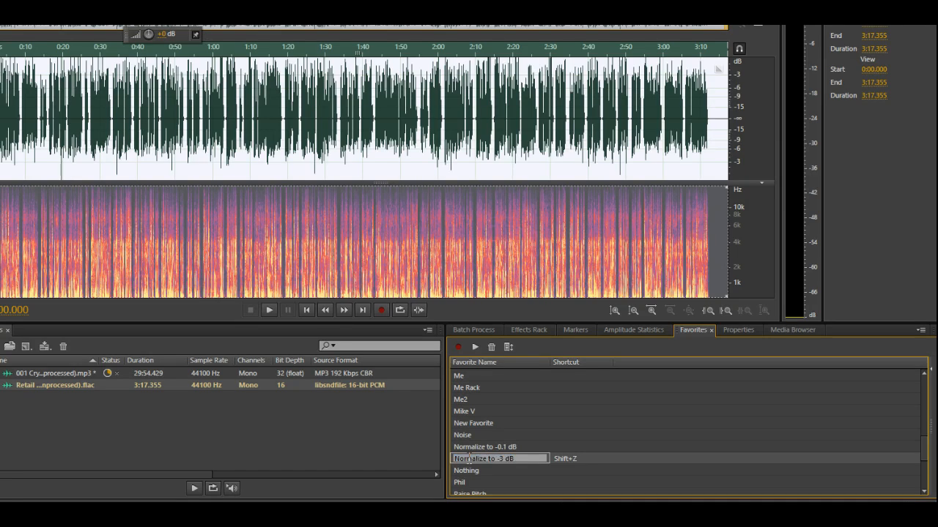
left_click(522, 459)
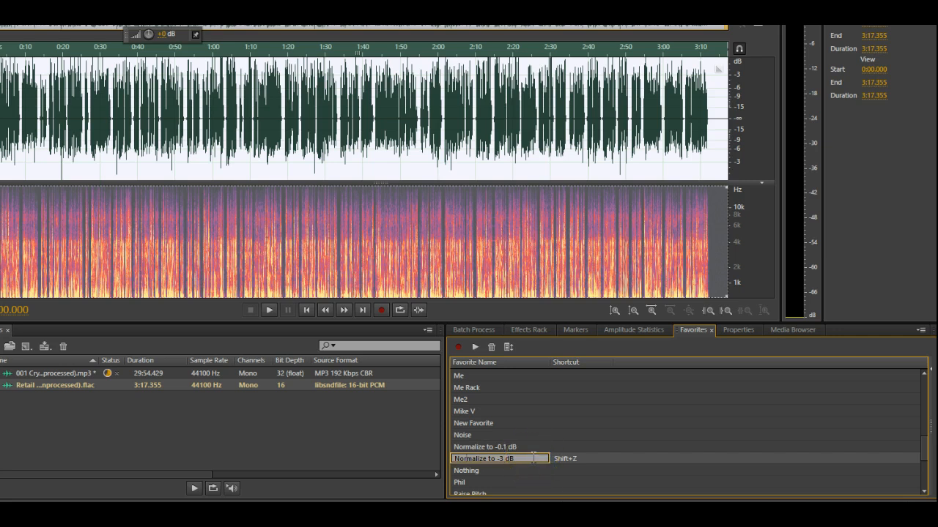
left_click(674, 420)
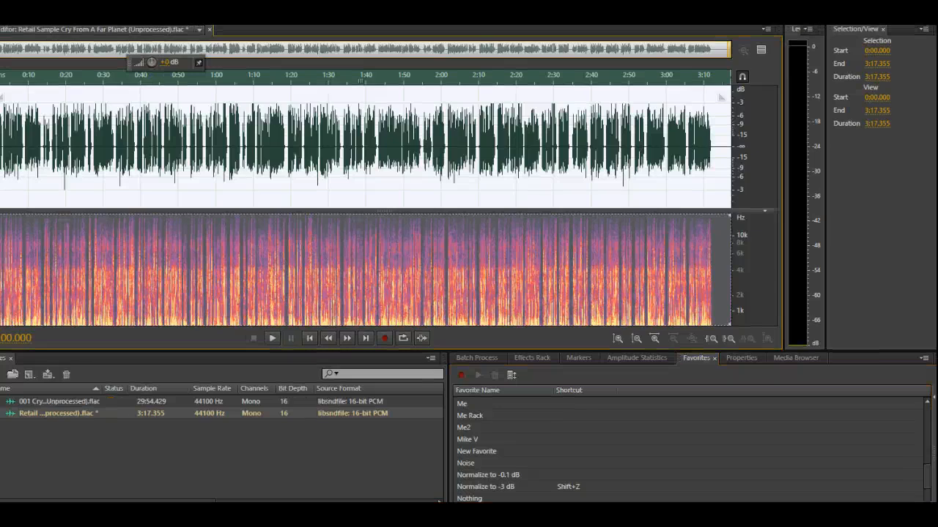
left_click(495, 488)
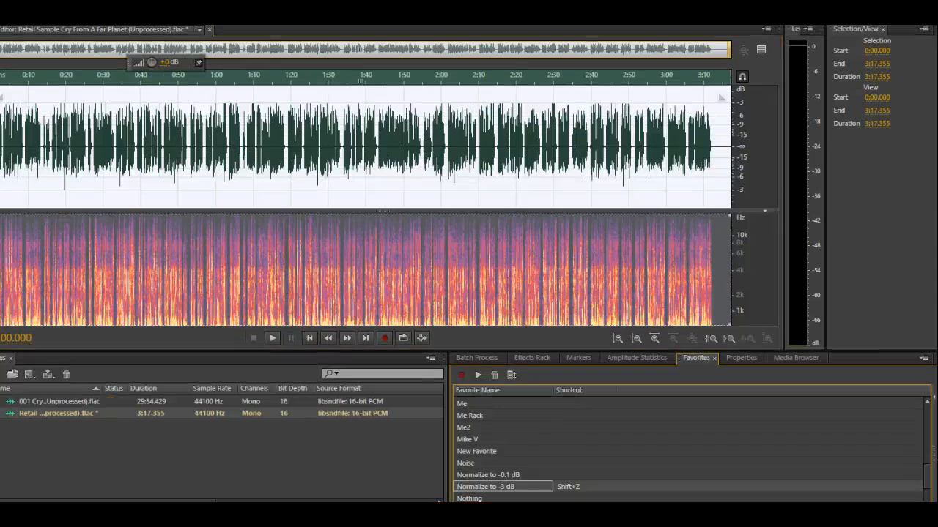
right_click(510, 487)
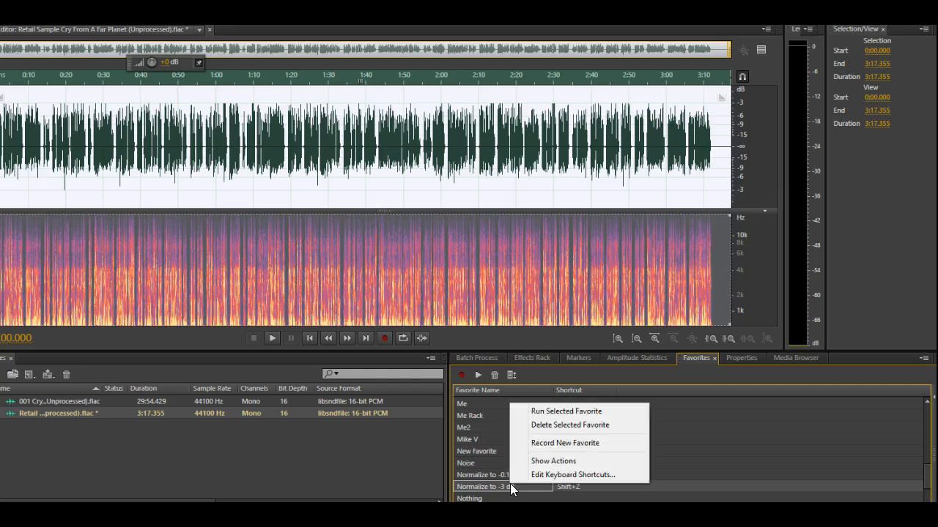
left_click(569, 411)
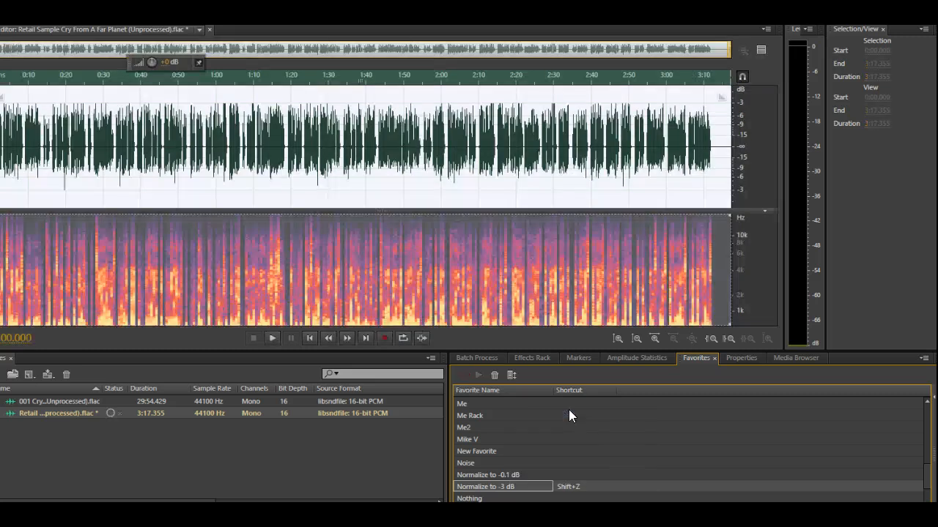
left_click(650, 181)
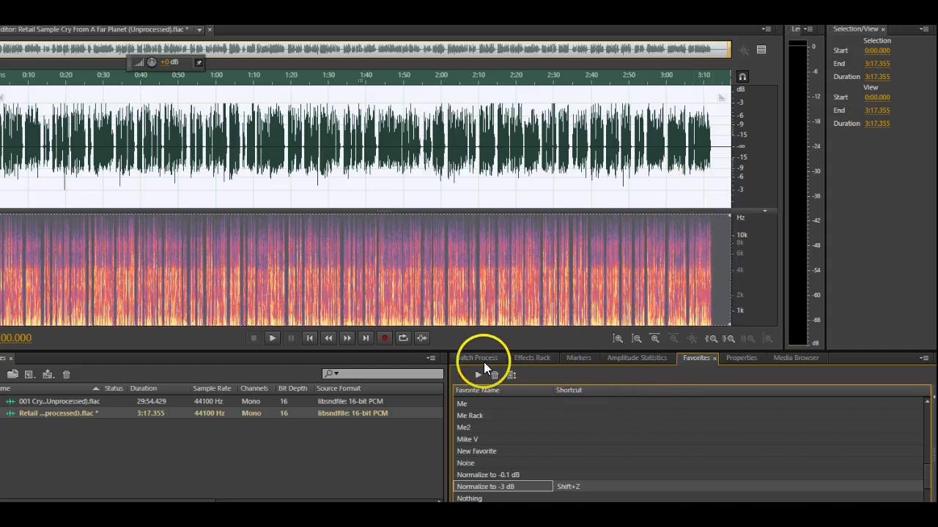
Check the Retail Sample's amplitude statistics and play it back
left_click(649, 358)
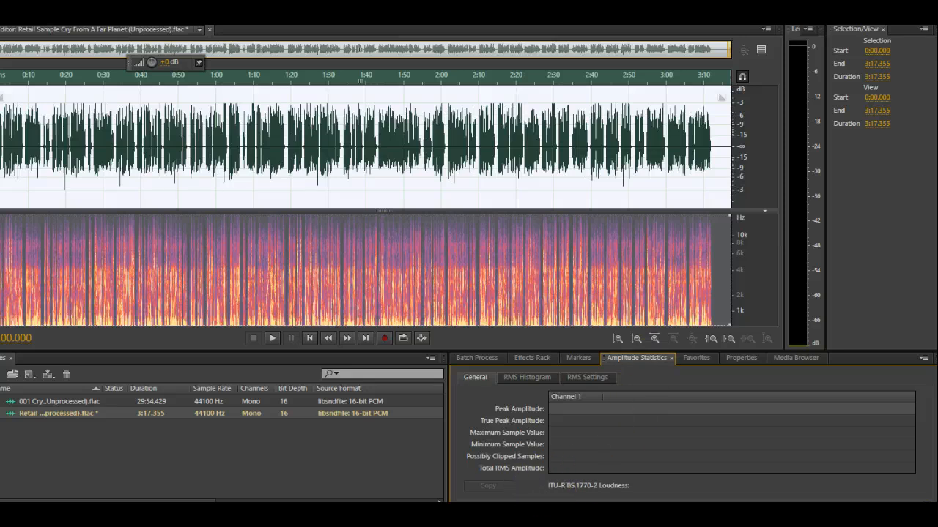
left_click(540, 476)
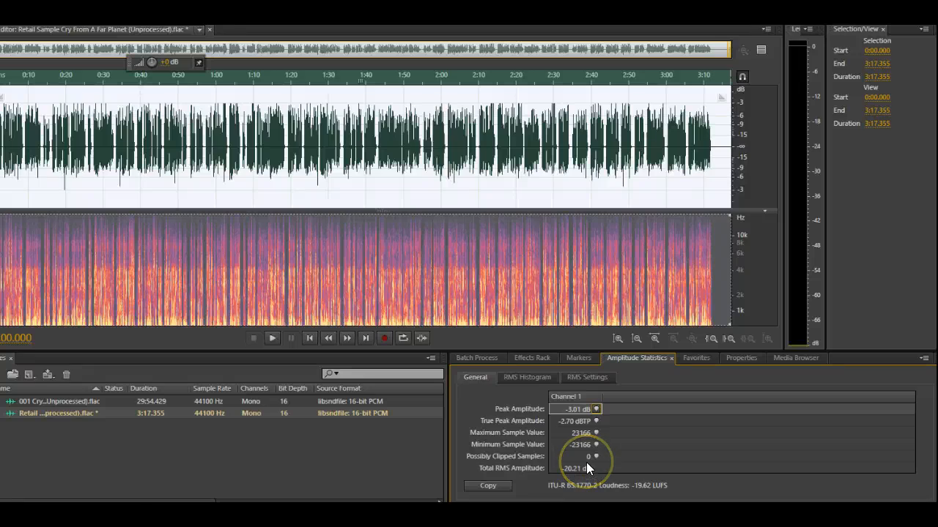
left_click(272, 338)
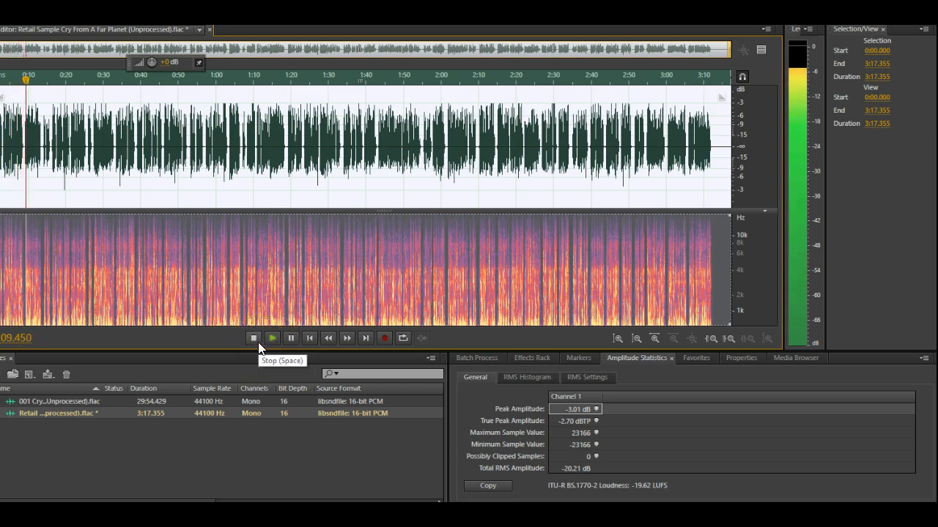
left_click(254, 339)
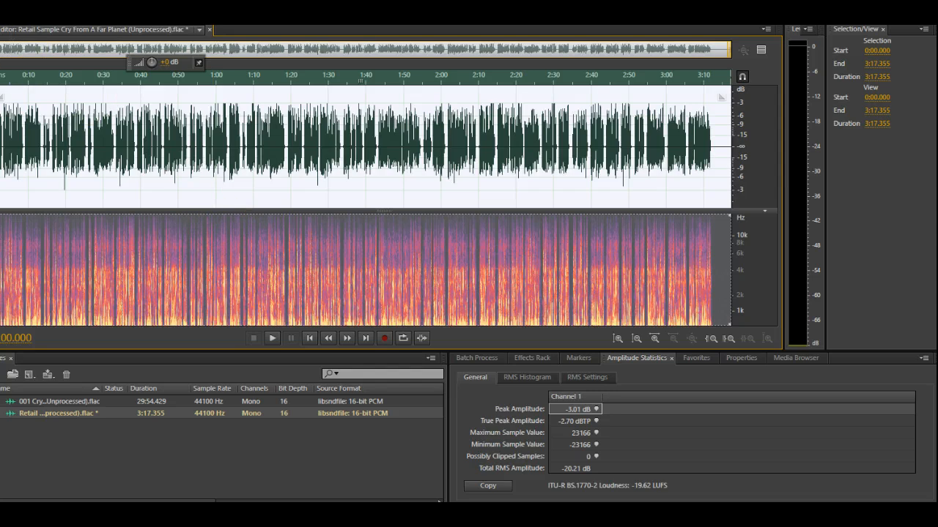
Save the normalized Retail Sample file
left_click(41, 33)
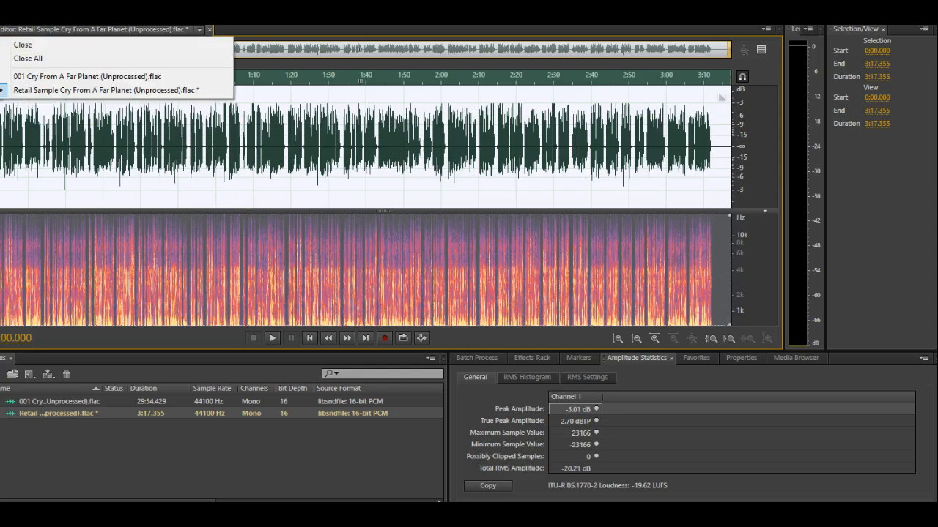
left_click(311, 79)
left_click(310, 79)
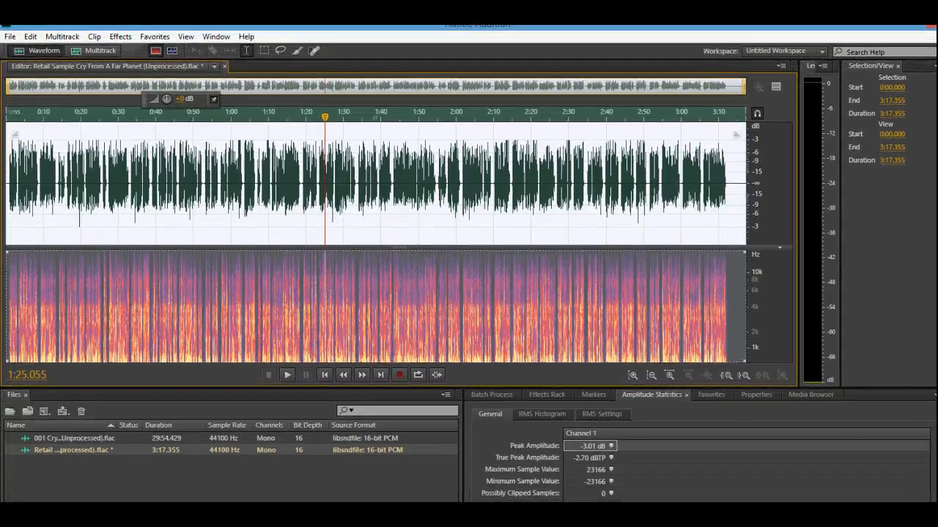
left_click(10, 37)
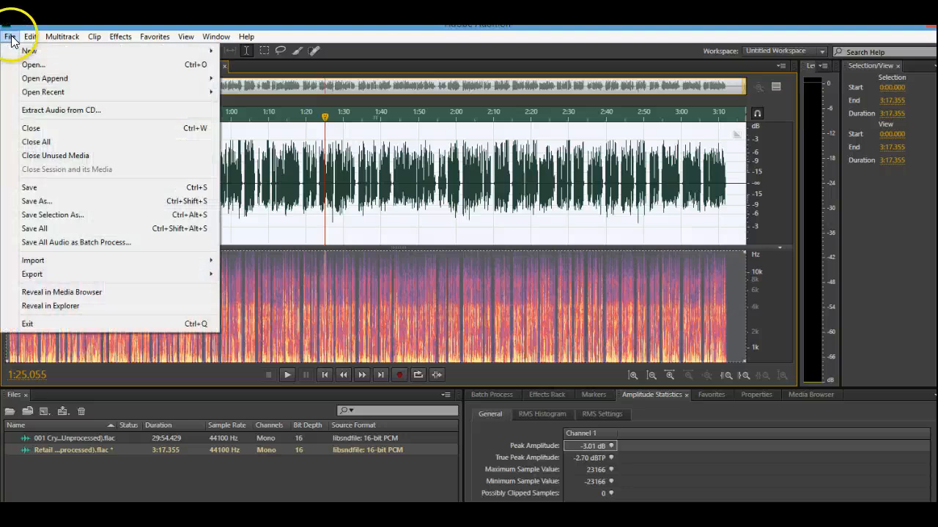
left_click(58, 188)
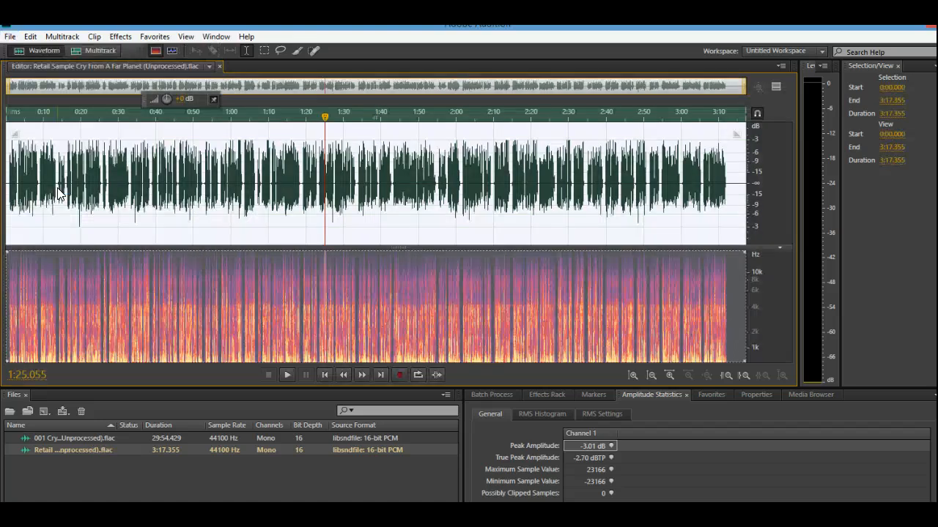
Open the 001 Cry From A Far Planet chapter and run the Normalize to -3 dB favorite on it
double_click(137, 437)
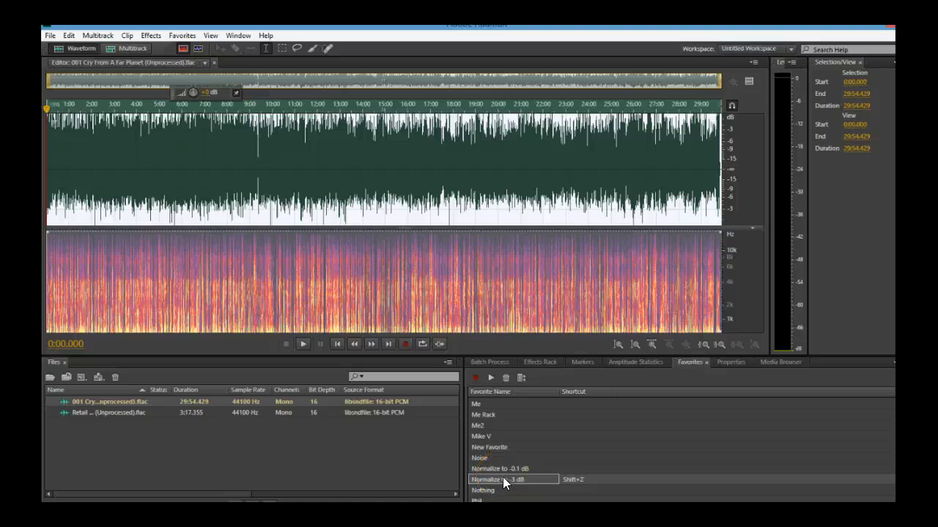
left_click(503, 480)
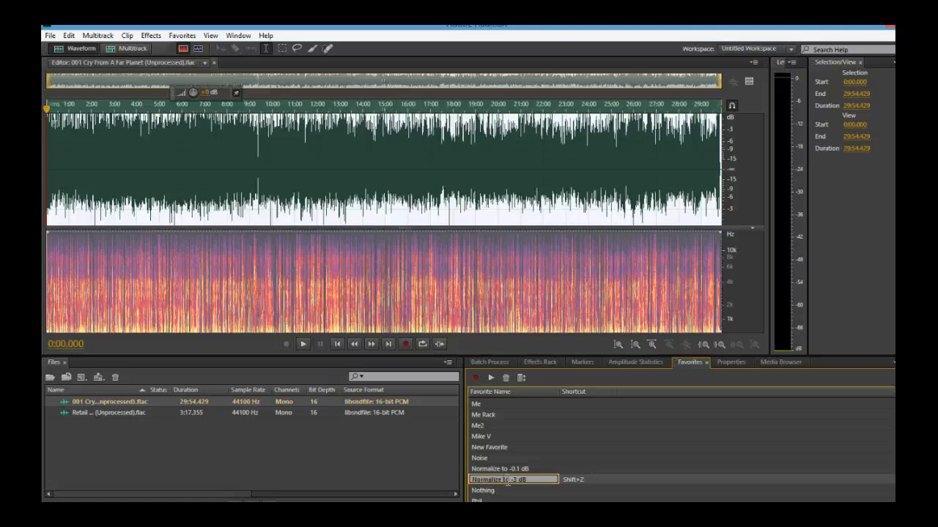
left_click(527, 477)
left_click(64, 483)
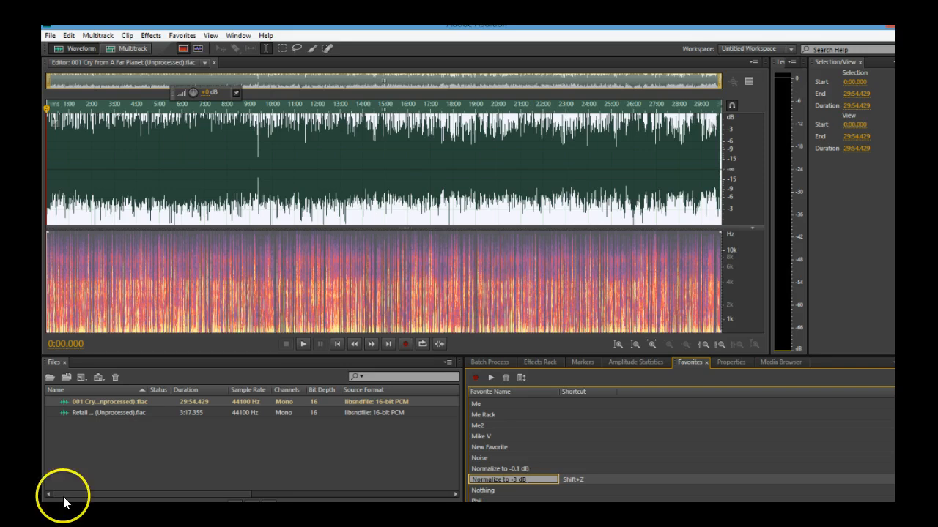
key("Return")
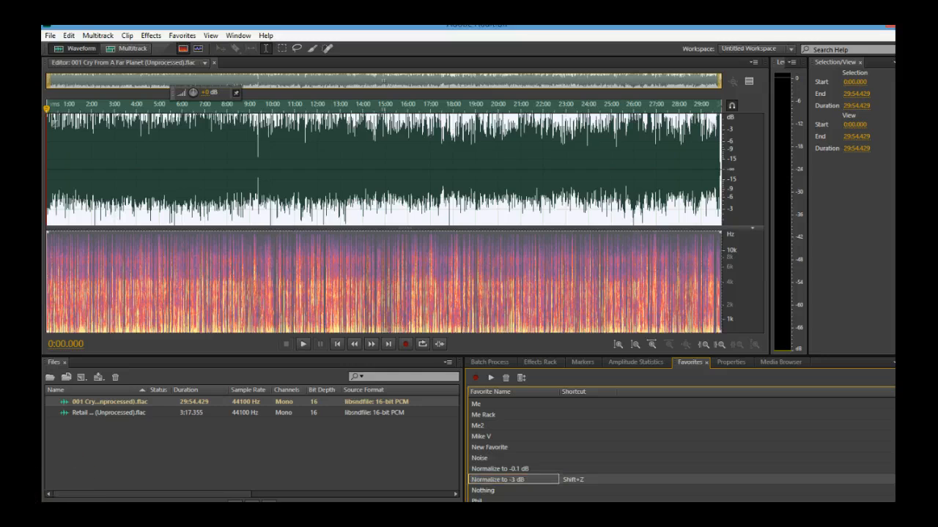
left_click(515, 478)
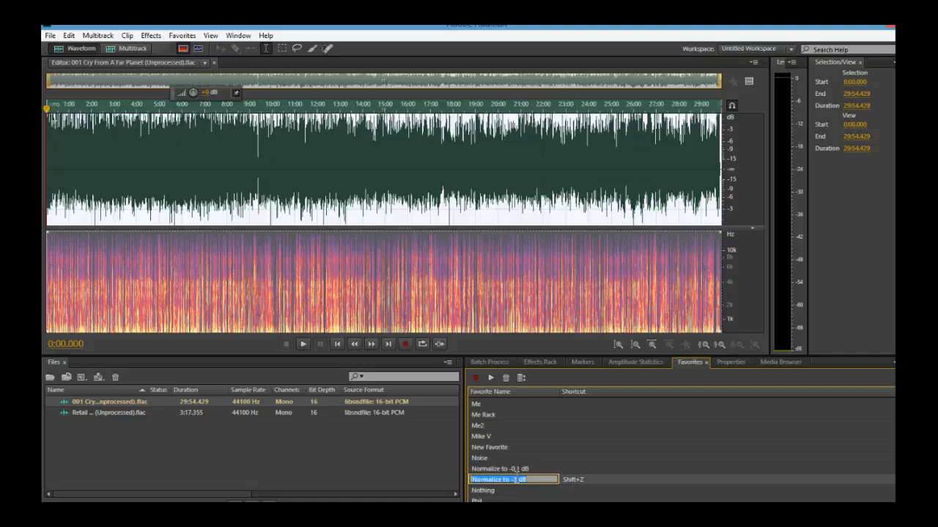
left_click(516, 480)
double_click(516, 480)
left_click(109, 460)
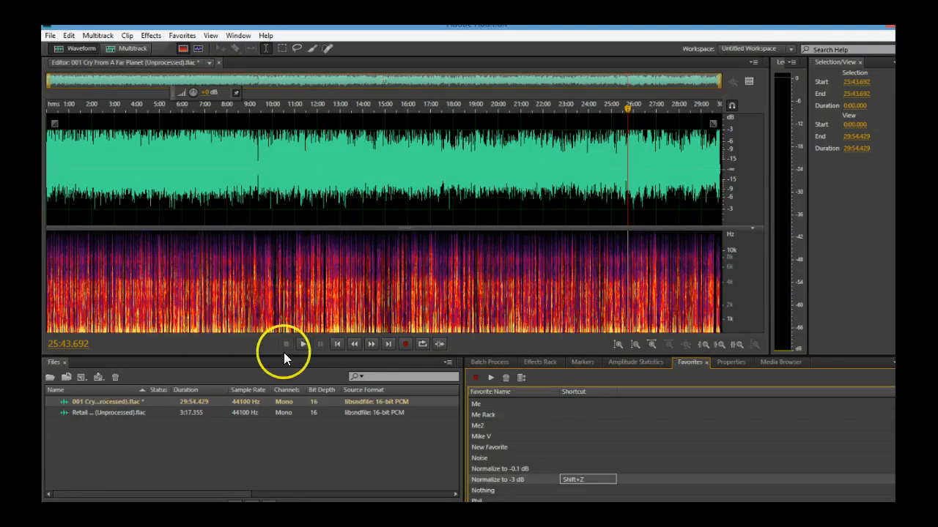
Play back the normalized chapter, stop it, and undo the last edit
left_click(301, 345)
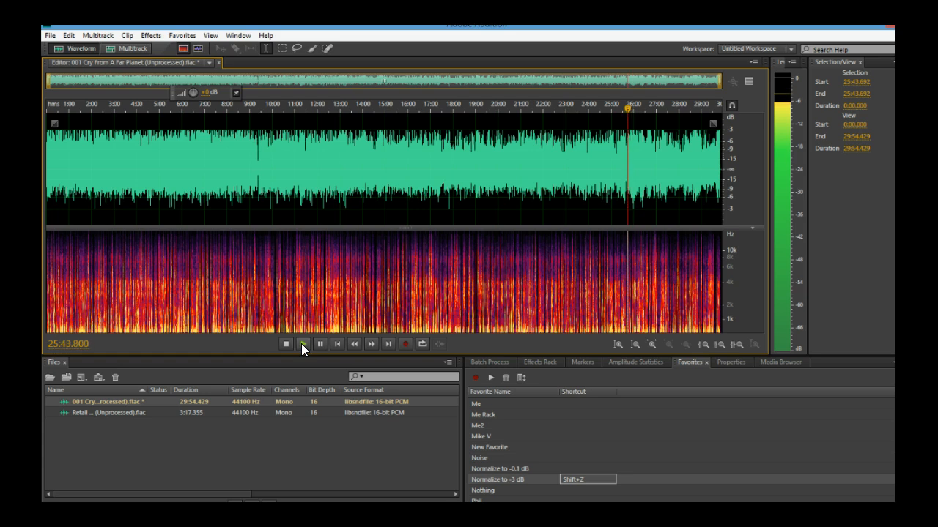
left_click(285, 344)
left_click(283, 345)
left_click(293, 379)
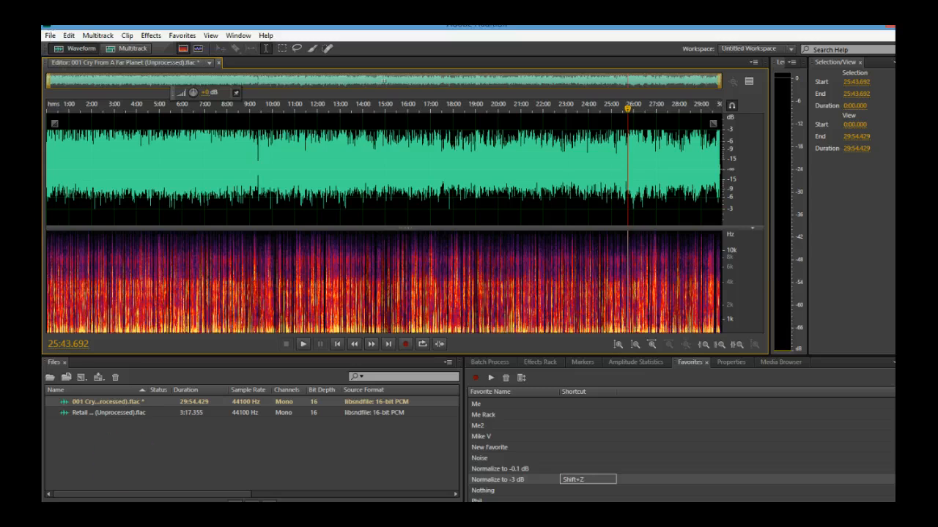
key("ctrl+z")
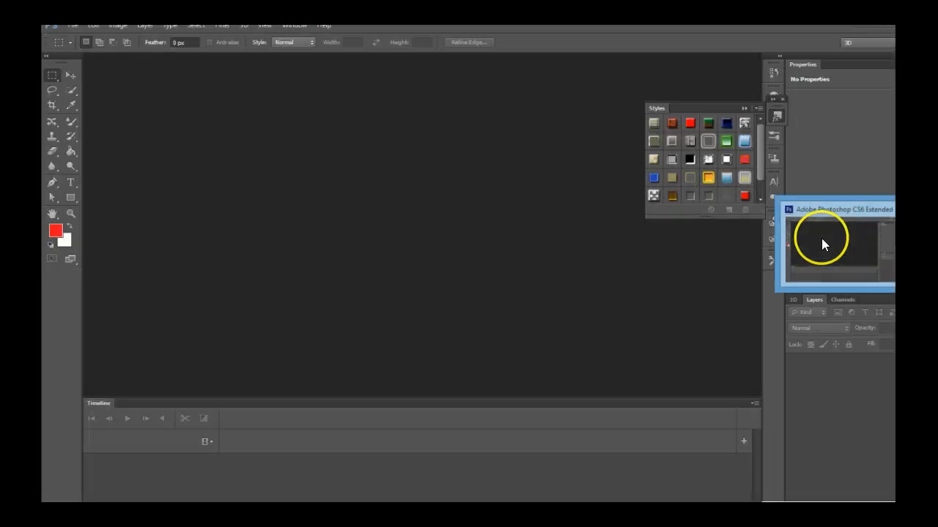
left_click(73, 28)
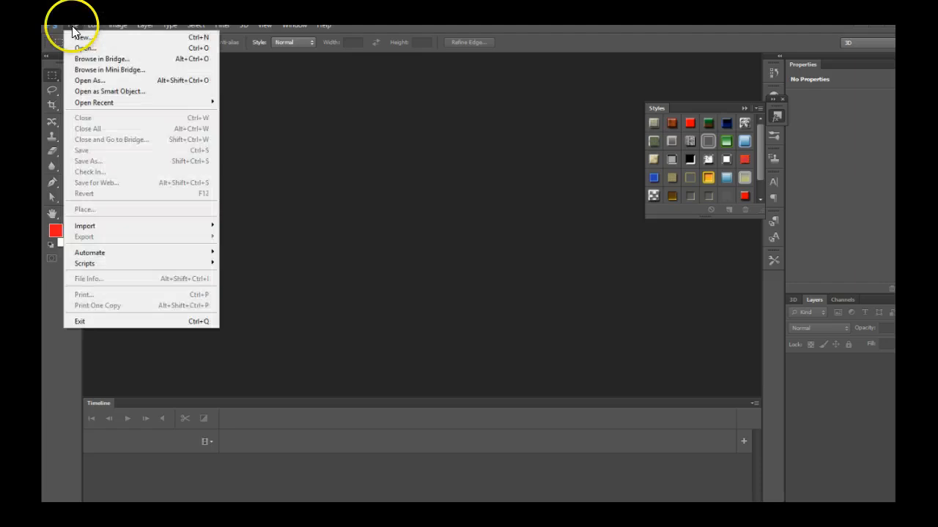
left_click(79, 45)
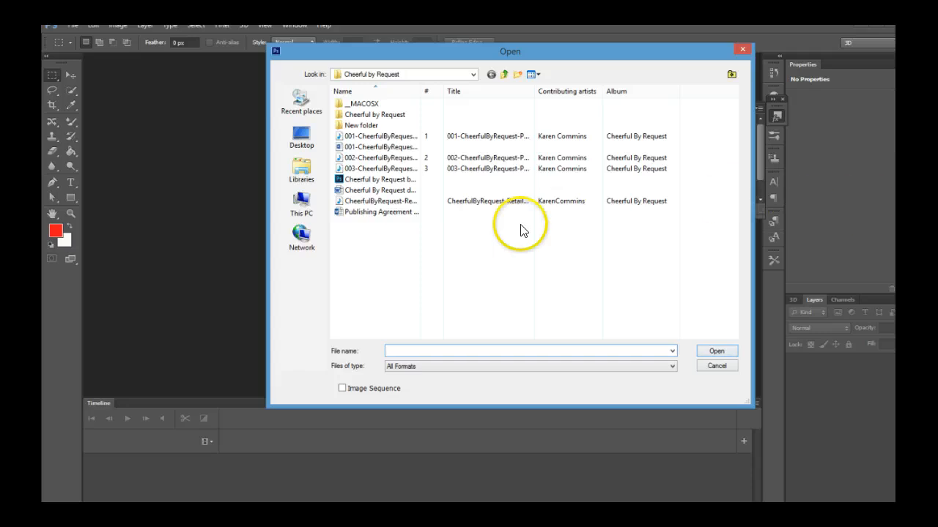
left_click(504, 76)
left_click(504, 76)
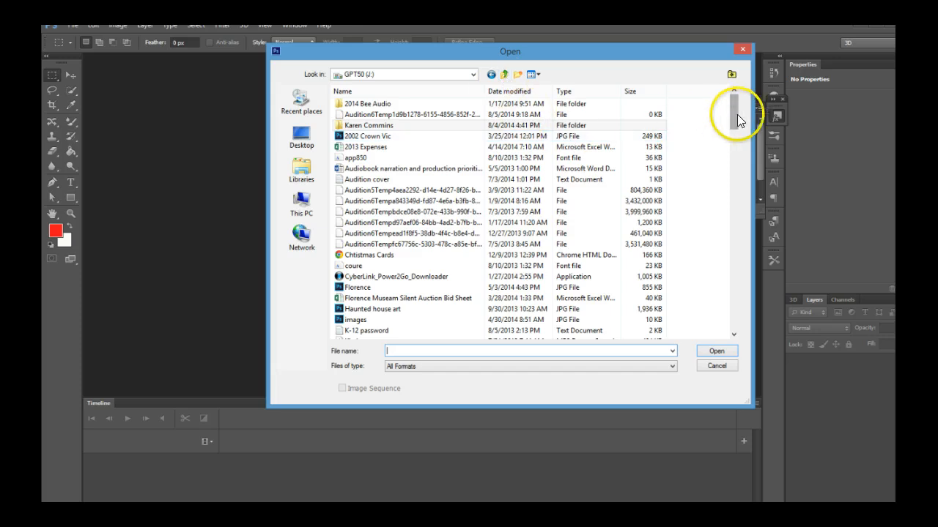
left_click_drag(733, 115, 734, 307)
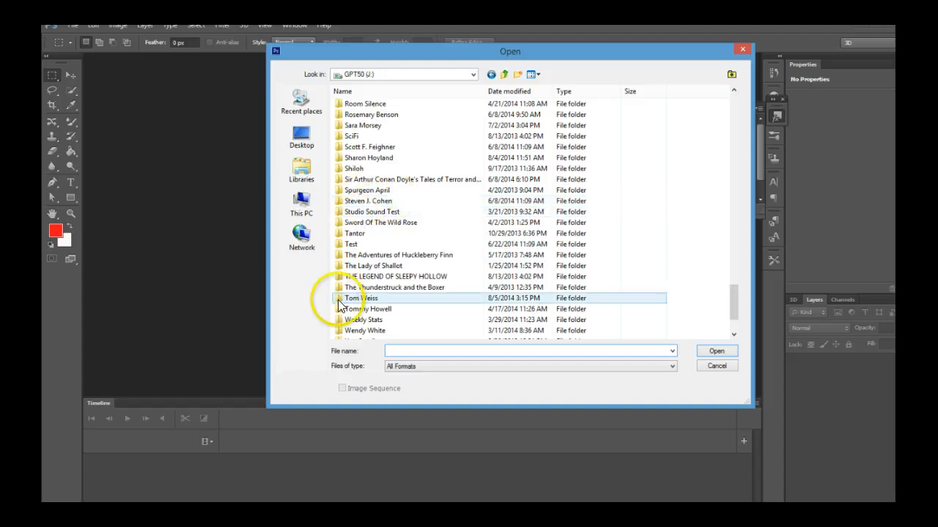
double_click(341, 300)
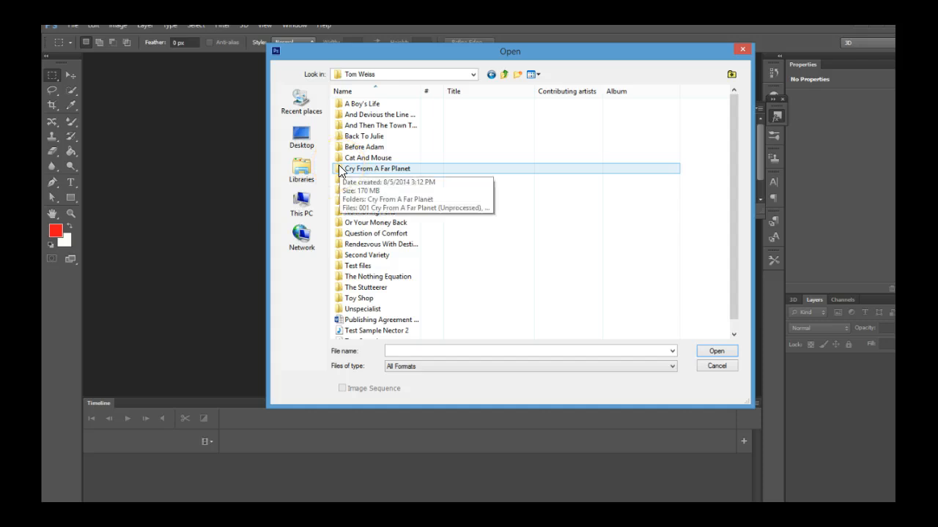
Open the Impact folder and cut the Cry From A Far Planet folder inside it
left_click_drag(340, 168, 341, 181)
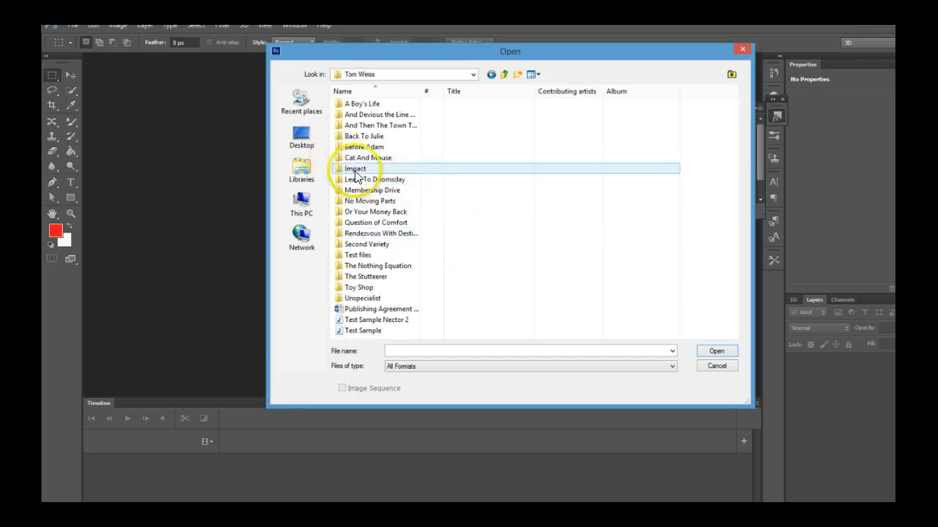
left_click(341, 170)
double_click(340, 170)
left_click(351, 146)
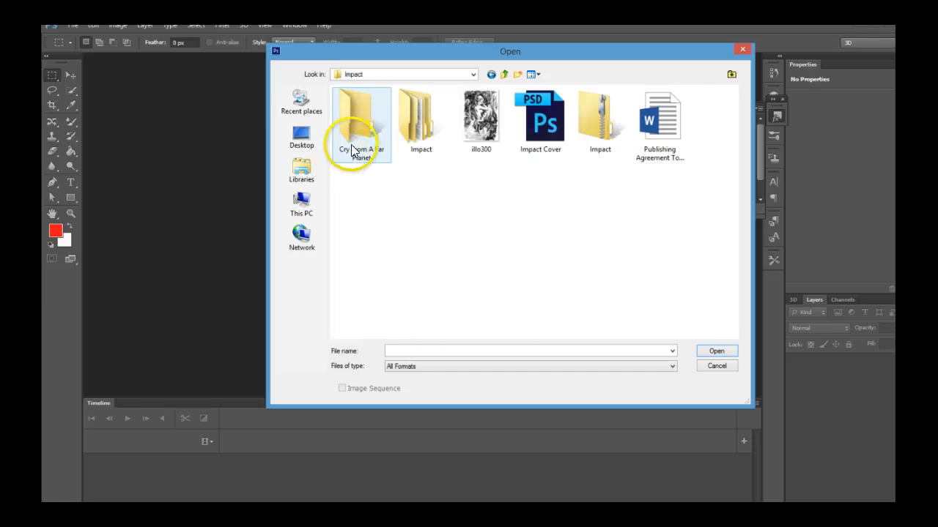
right_click(353, 137)
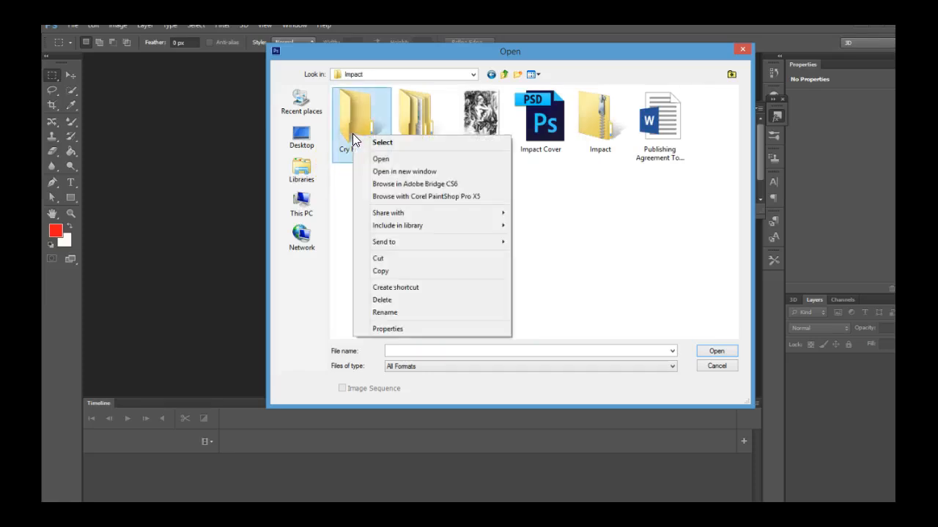
left_click(377, 258)
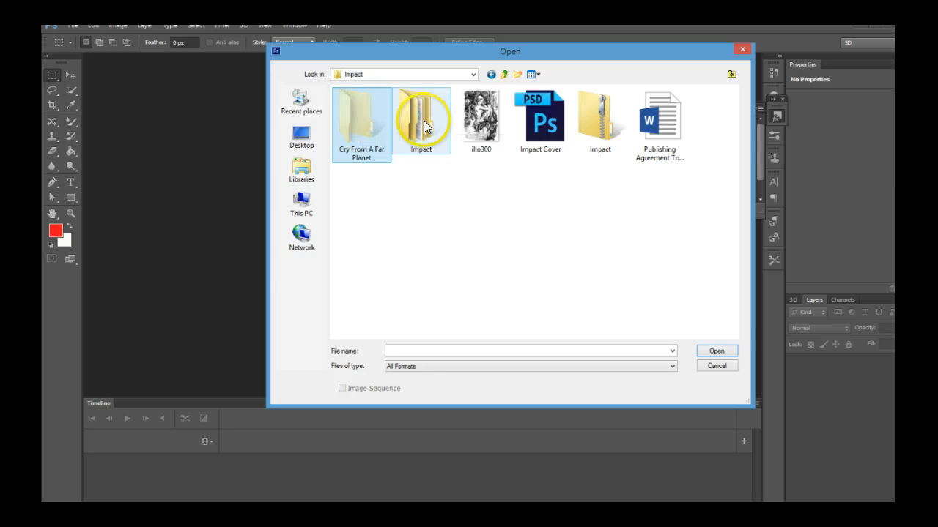
Go up to the Tom Weiss folder and paste the Cry From A Far Planet folder there
left_click(502, 75)
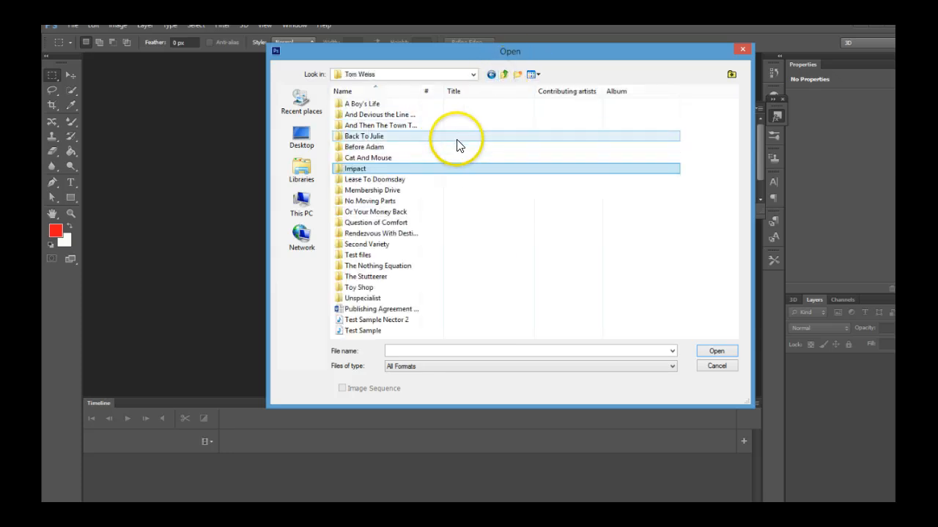
right_click(456, 144)
left_click(488, 204)
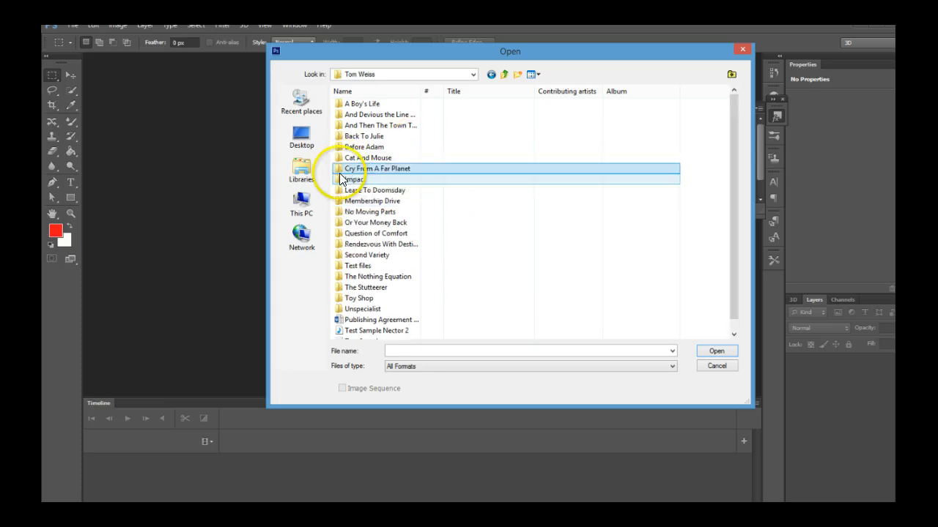
Open the Artwork Cry From A Far Planet image from the nested Cry From A Far Planet folder
double_click(339, 170)
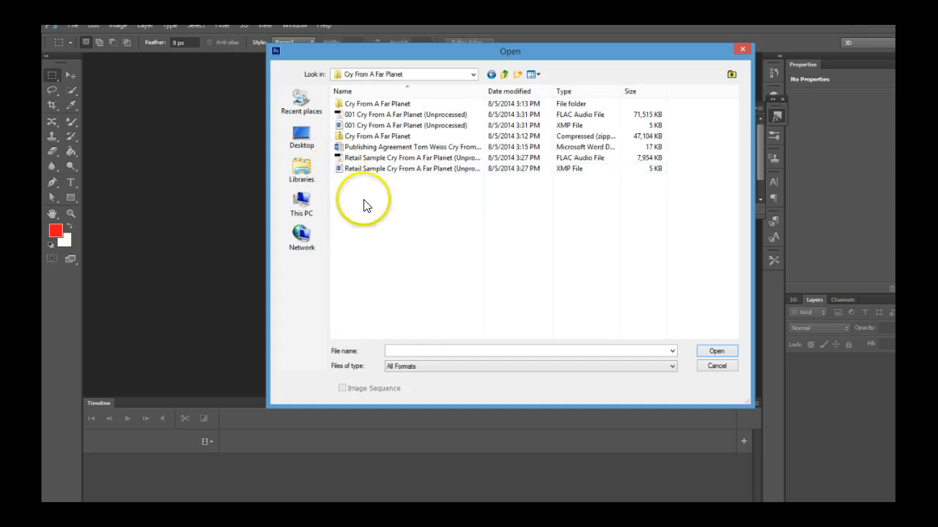
left_click(338, 106)
double_click(338, 106)
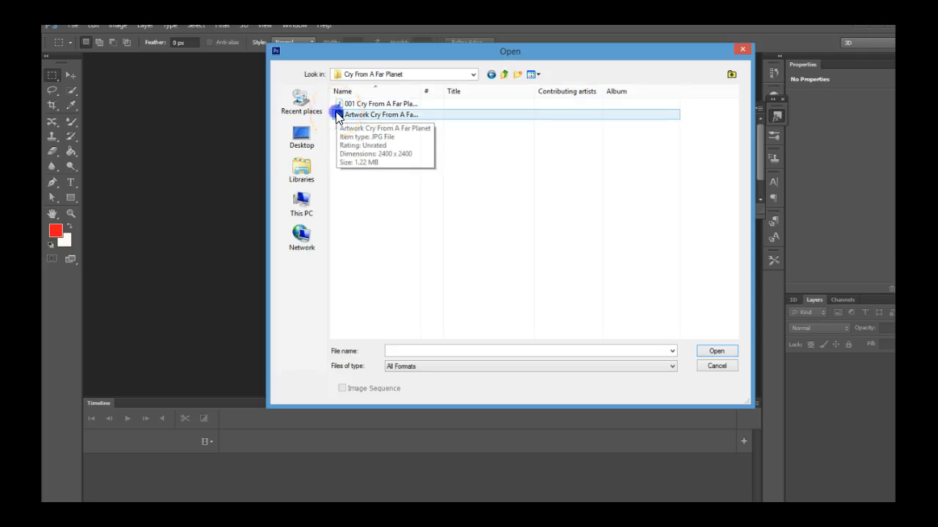
double_click(337, 115)
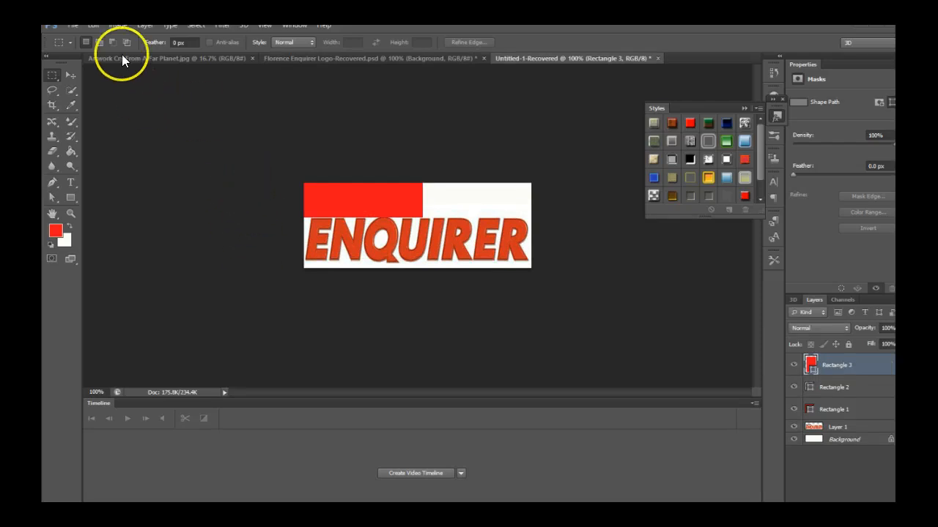
Check the artwork's image size in the Image Size dialog, then close it
left_click(126, 57)
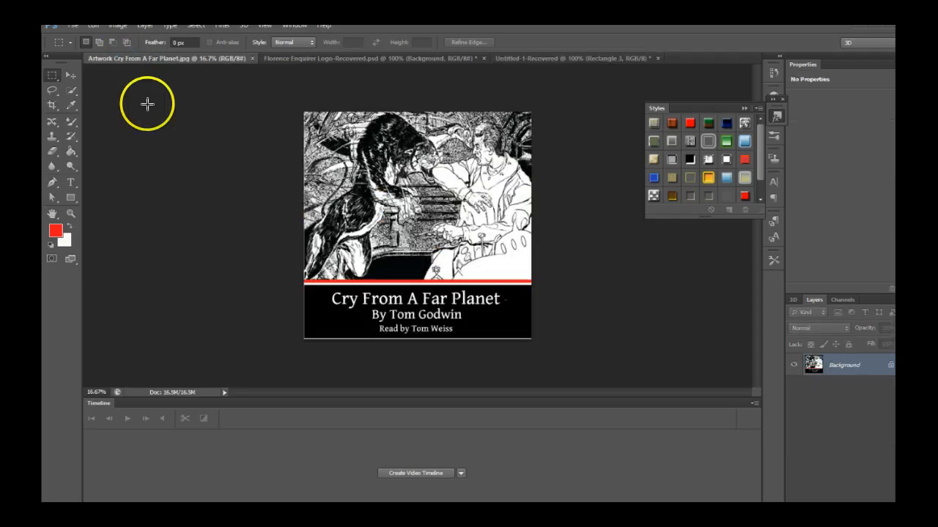
left_click(116, 25)
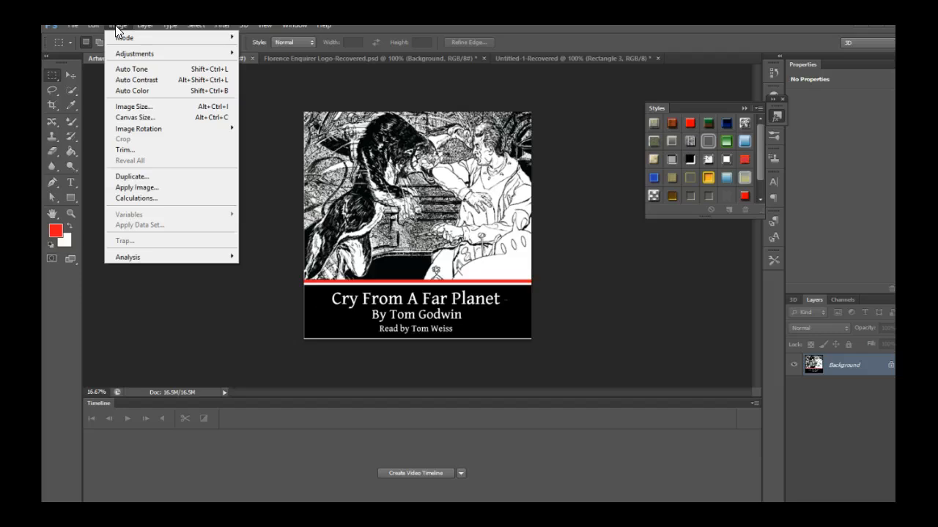
left_click(136, 106)
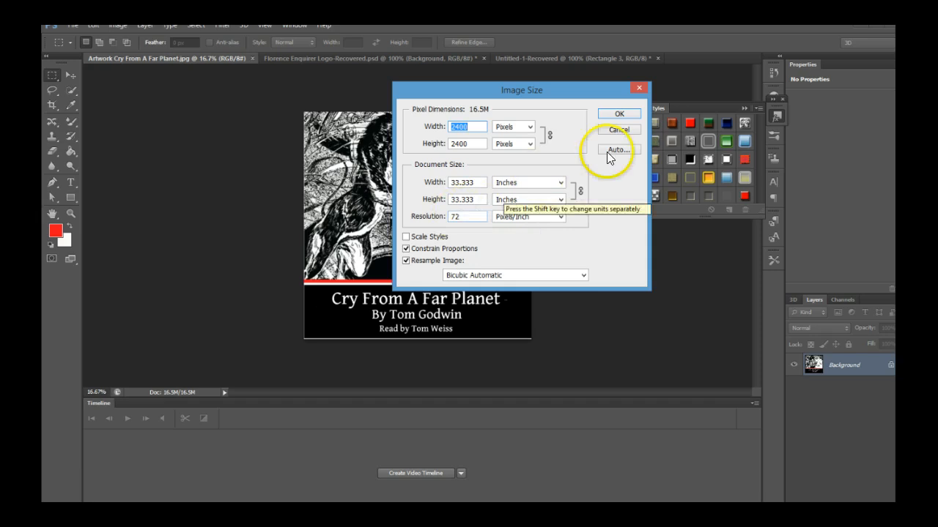
left_click(635, 88)
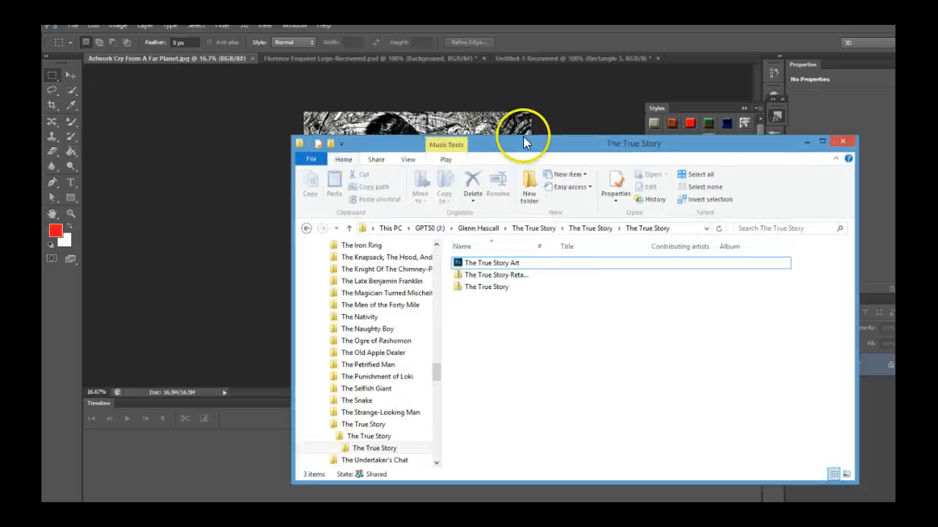
In File Explorer, go to GPT50 > Tom Weiss > Cry From A Far Planet and delete the Cry From A Far Planet zip file
left_click_drag(524, 138, 385, 140)
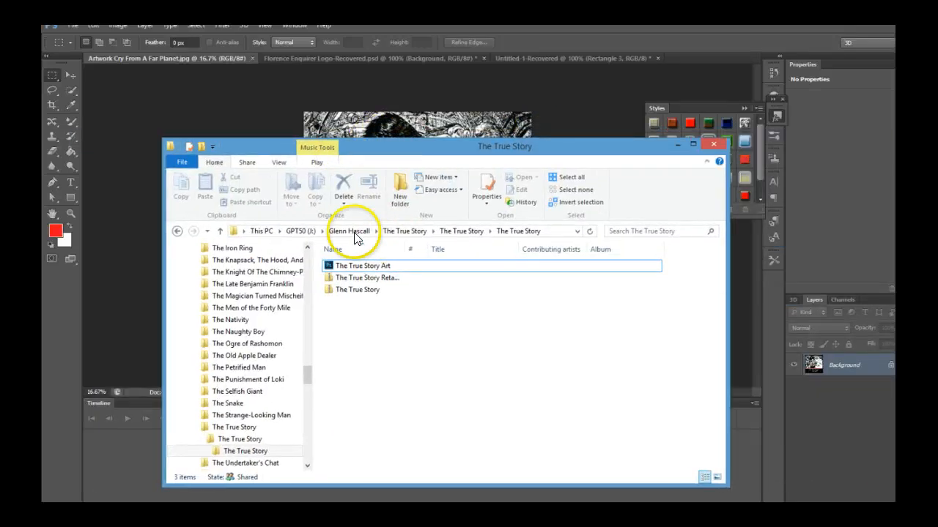
left_click(301, 233)
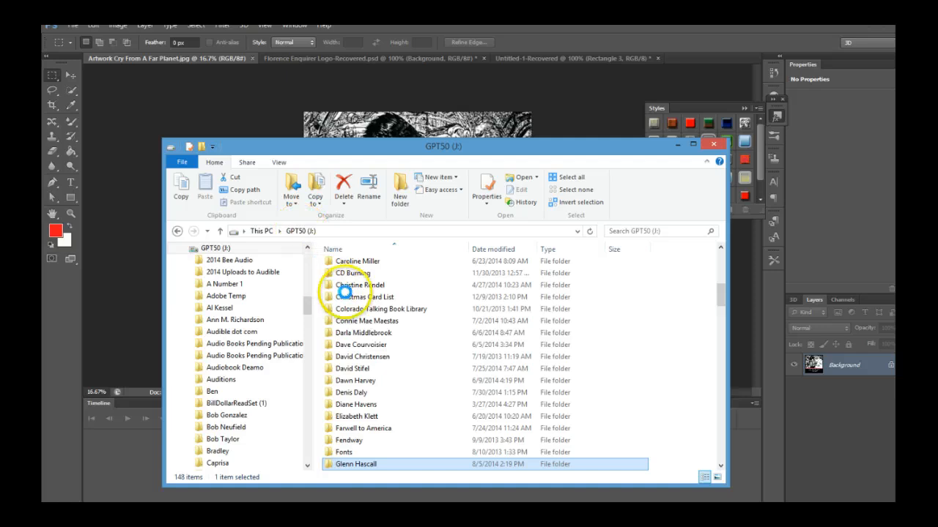
scroll(348, 293, "down", 2)
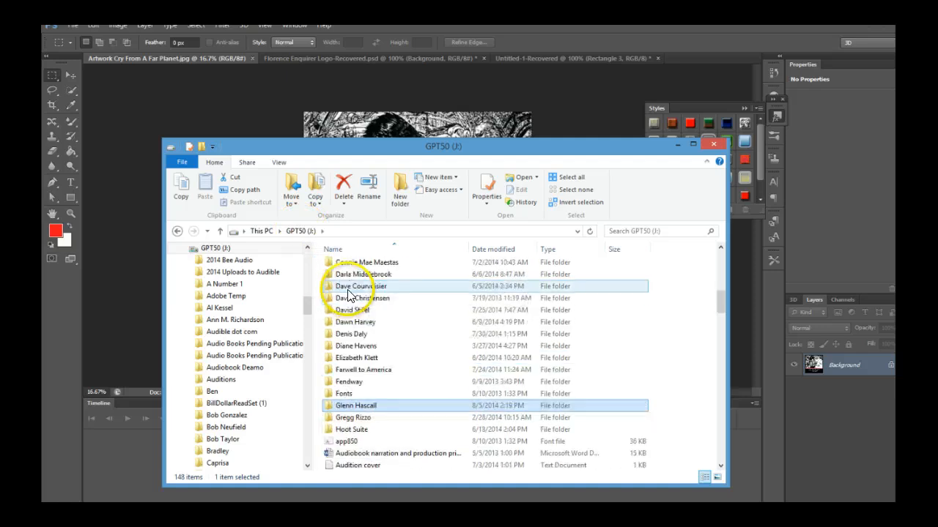
scroll(350, 293, "down", 12)
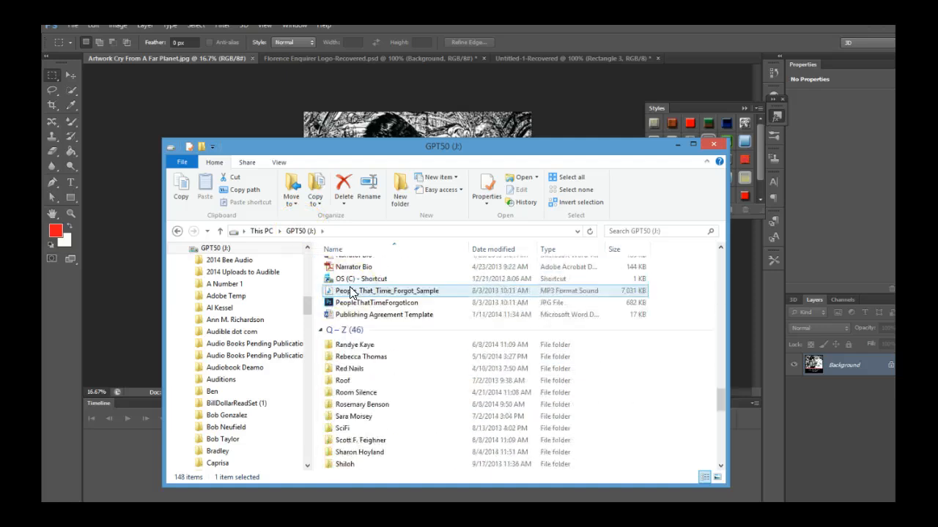
scroll(350, 292, "down", 4)
scroll(350, 292, "down", 3)
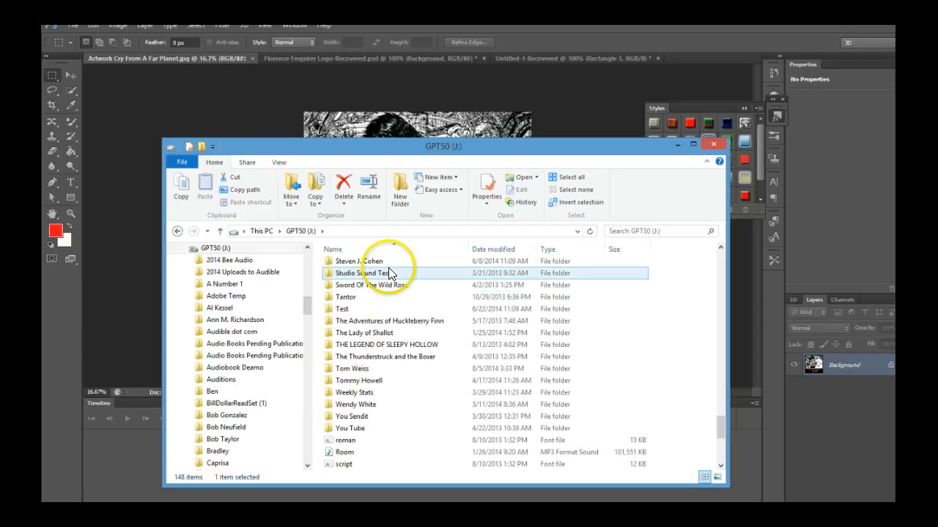
left_click(326, 368)
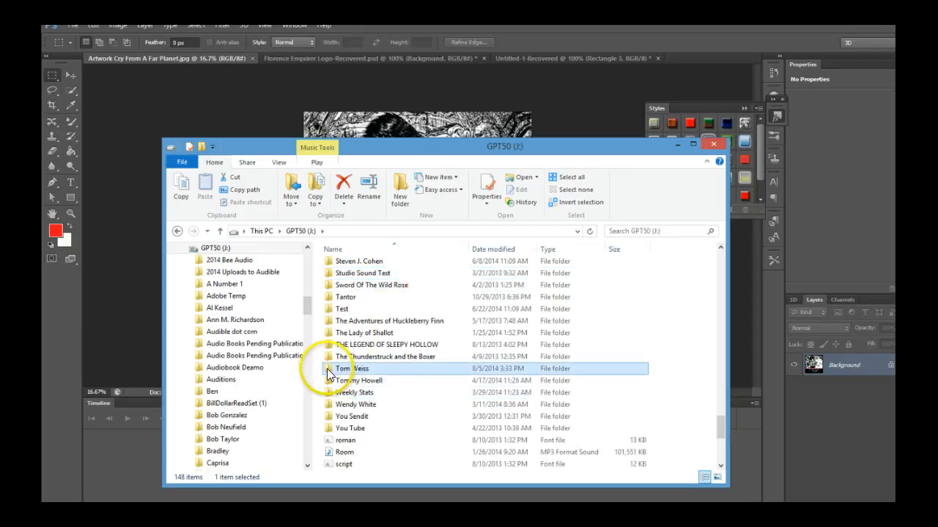
double_click(326, 369)
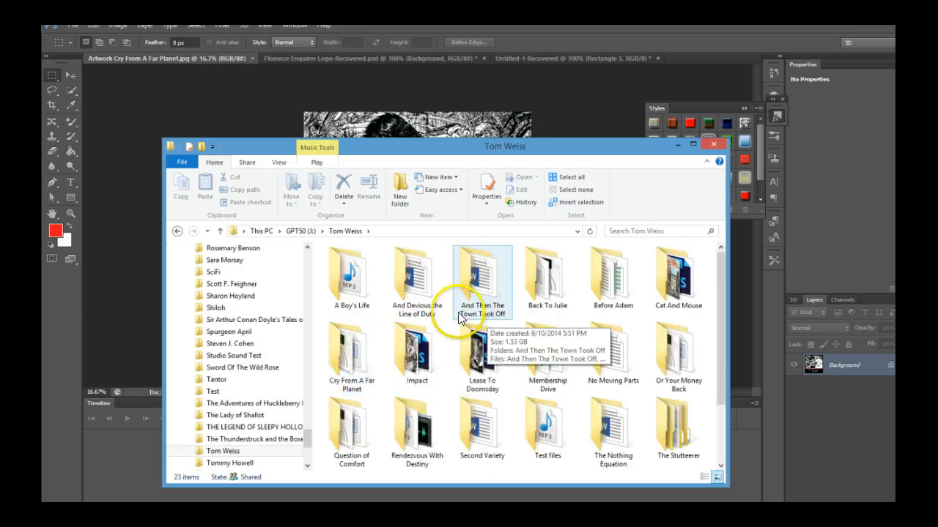
double_click(341, 354)
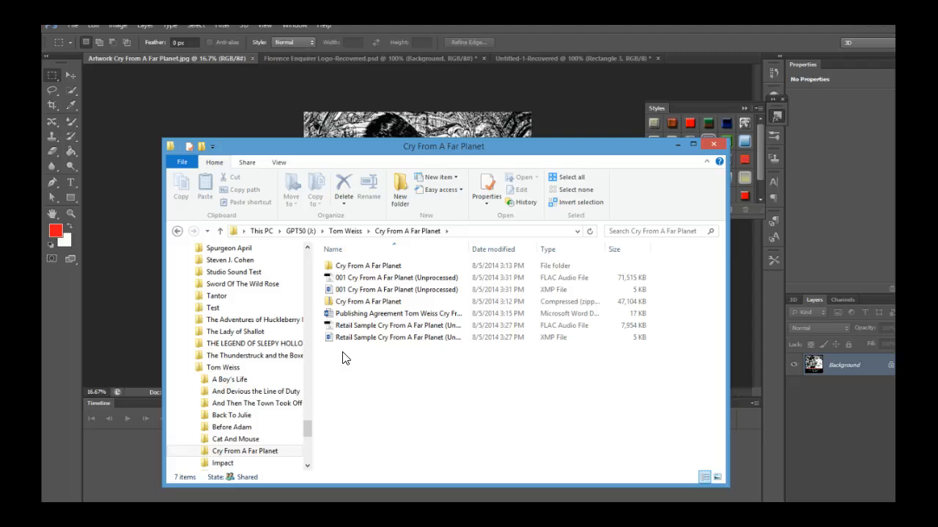
left_click(329, 301)
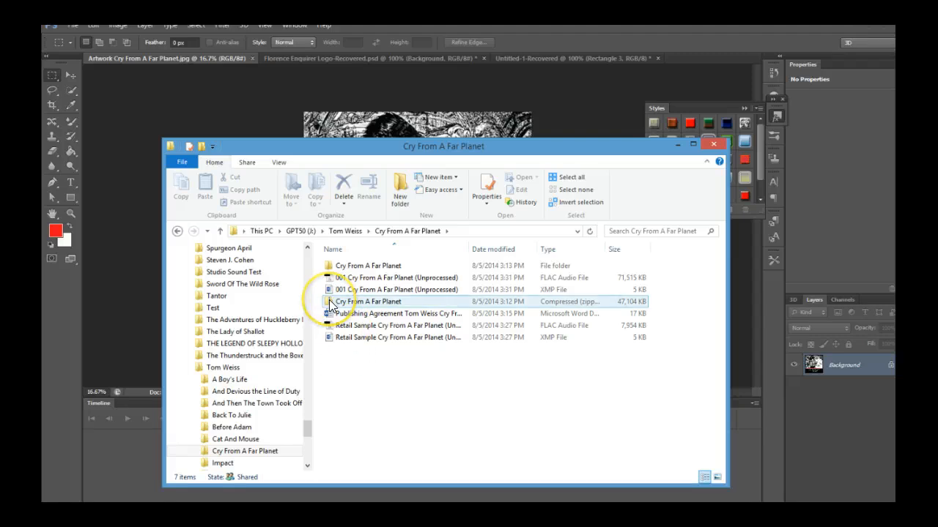
left_click(329, 302)
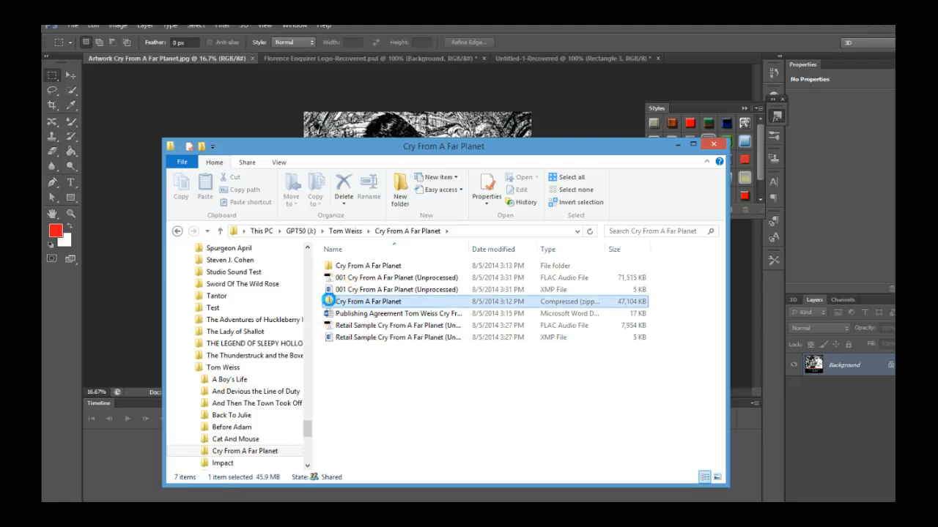
right_click(329, 301)
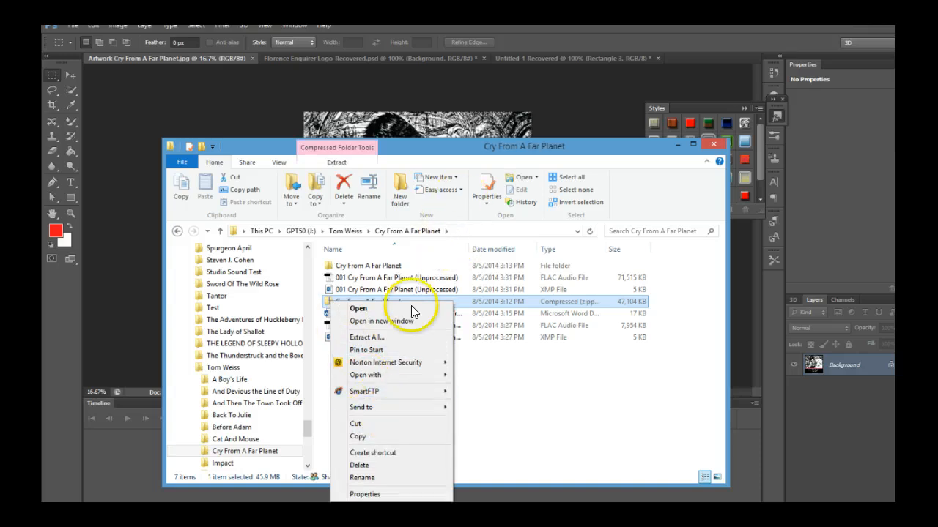
left_click(371, 466)
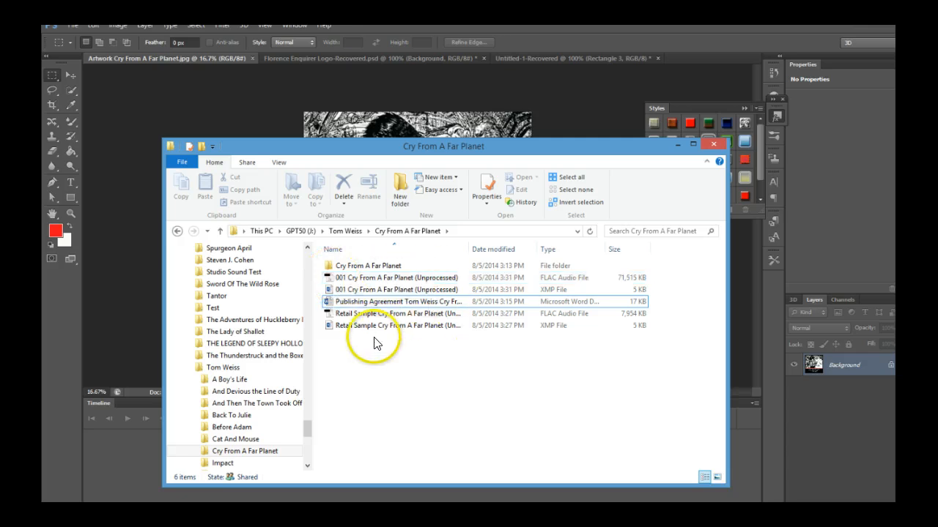
Rename the Retail Sample FLAC file to Retail Sample Cry From A Far Planet, dropping (Unprocessed)
left_click(330, 312)
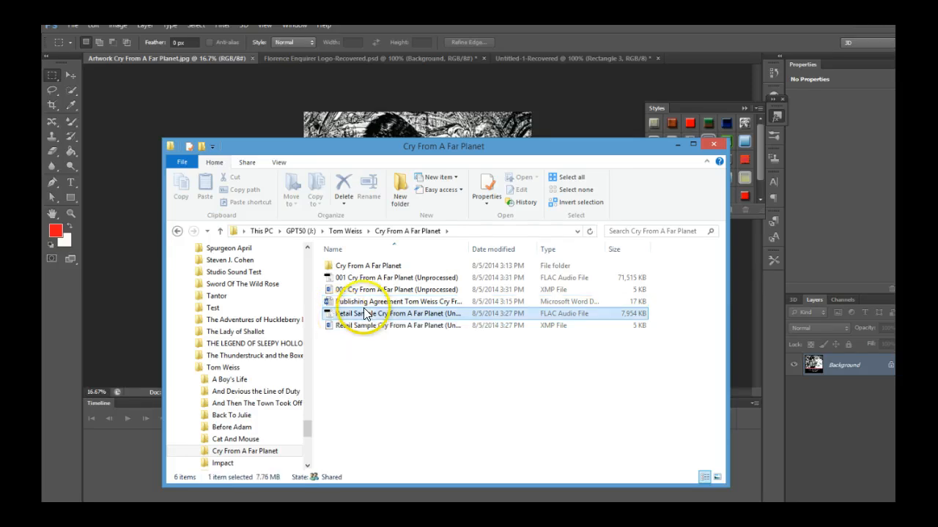
left_click(366, 313)
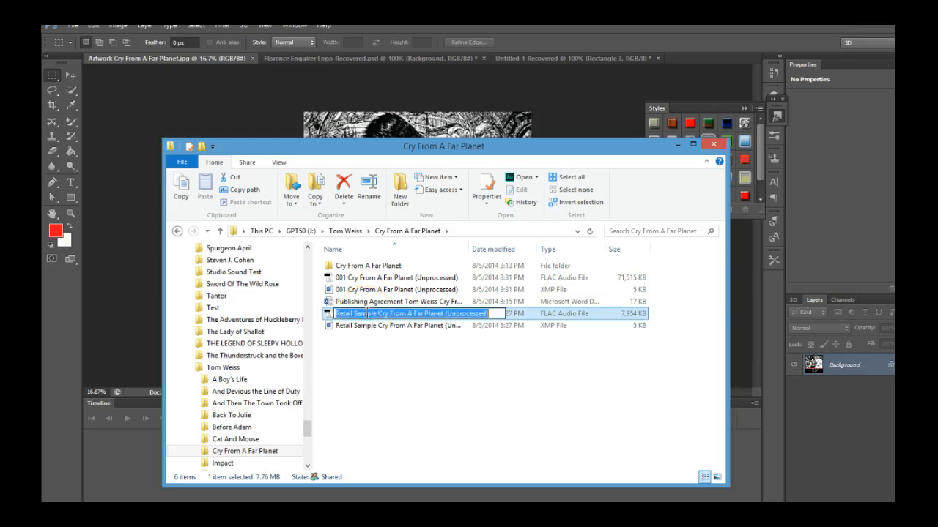
left_click(492, 313)
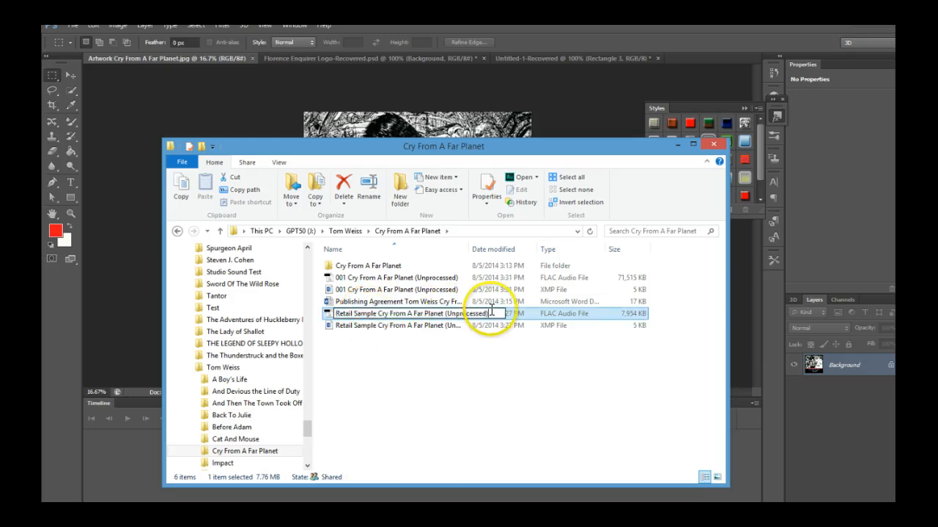
left_click_drag(491, 313, 443, 316)
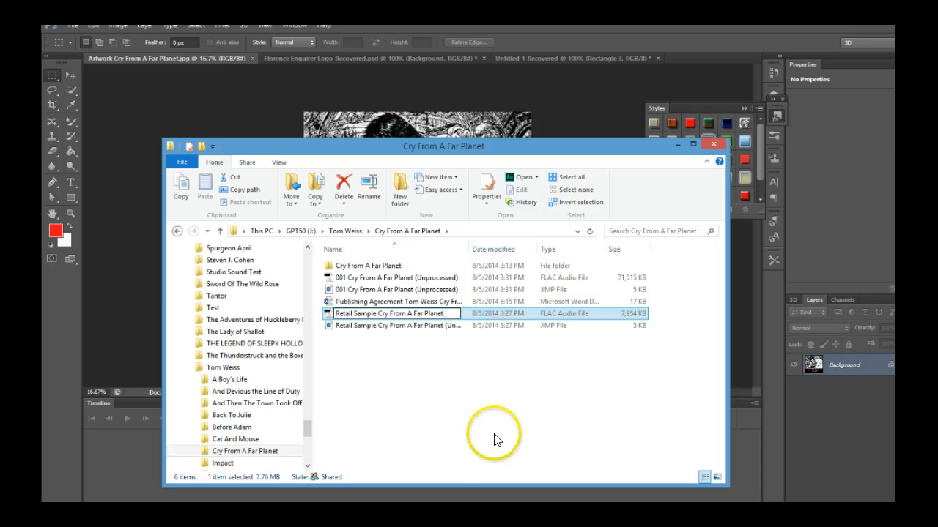
key("Return")
Send the renamed Retail Sample FLAC file to a compressed zipped folder
right_click(330, 320)
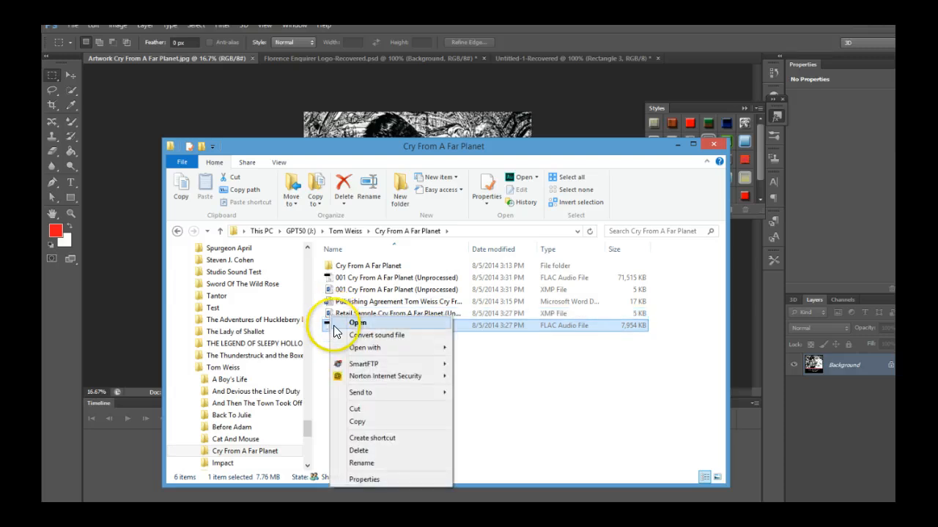
mouse_move(368, 395)
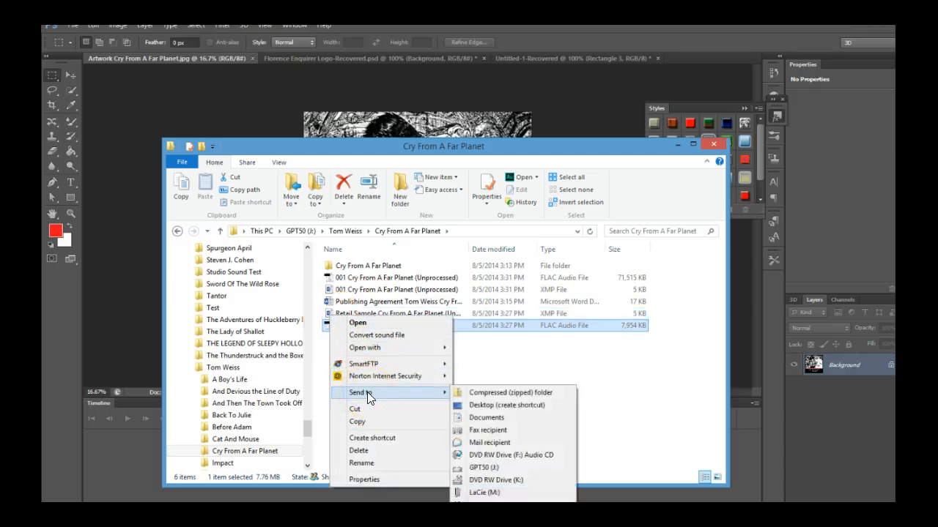
left_click(460, 394)
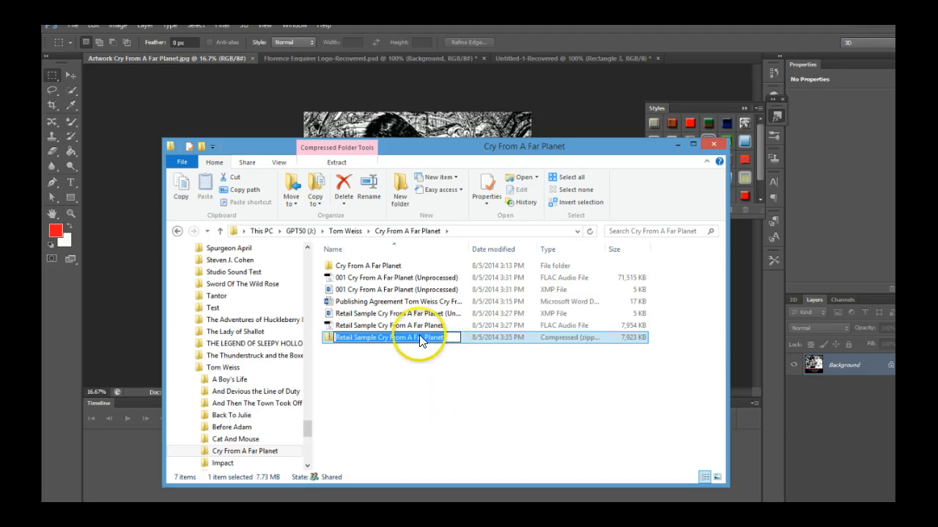
Rename the 001 chapter FLAC file by removing the leading 001 from its name
left_click(378, 278)
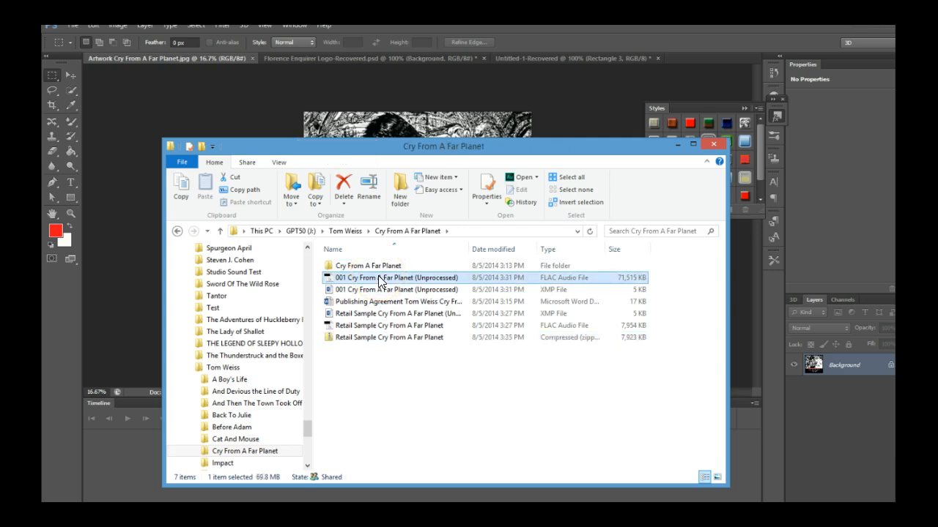
left_click(378, 278)
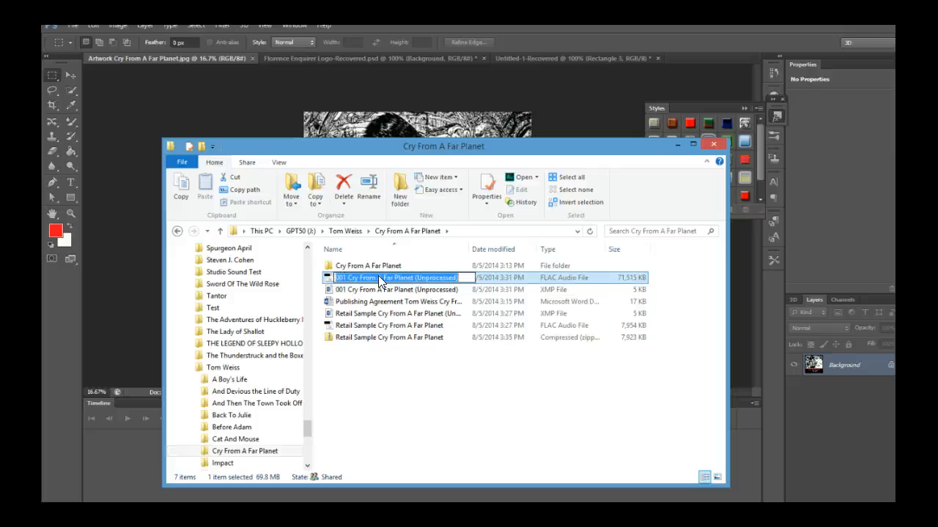
double_click(337, 278)
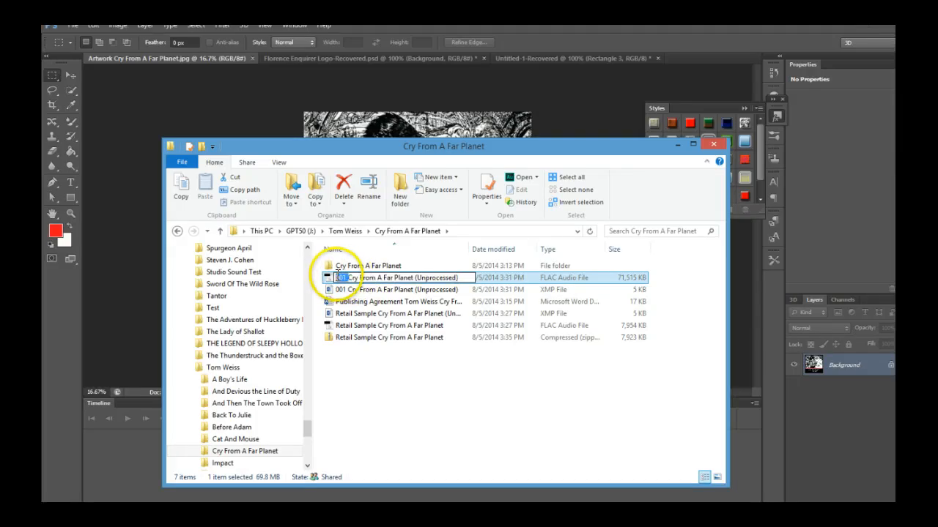
key("Delete")
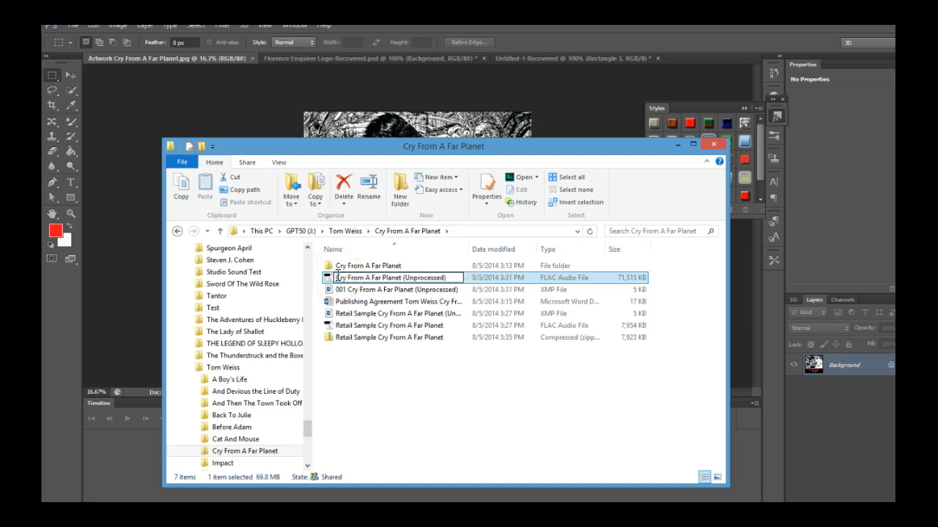
left_click(438, 346)
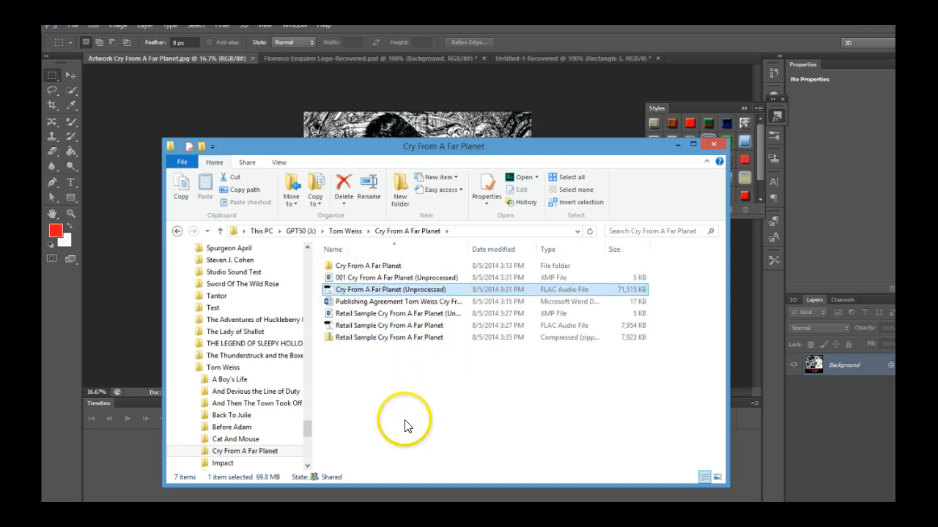
Rename the Cry From A Far Planet (Unprocessed) FLAC file to Cry From A Far Planet, removing (Unprocessed)
left_click(447, 296)
left_click_drag(445, 290, 402, 286)
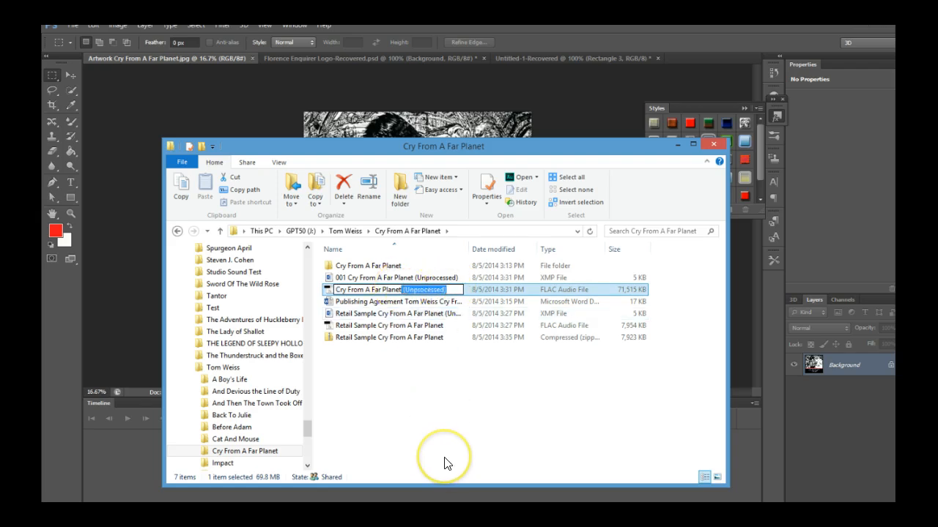
key("BackSpace")
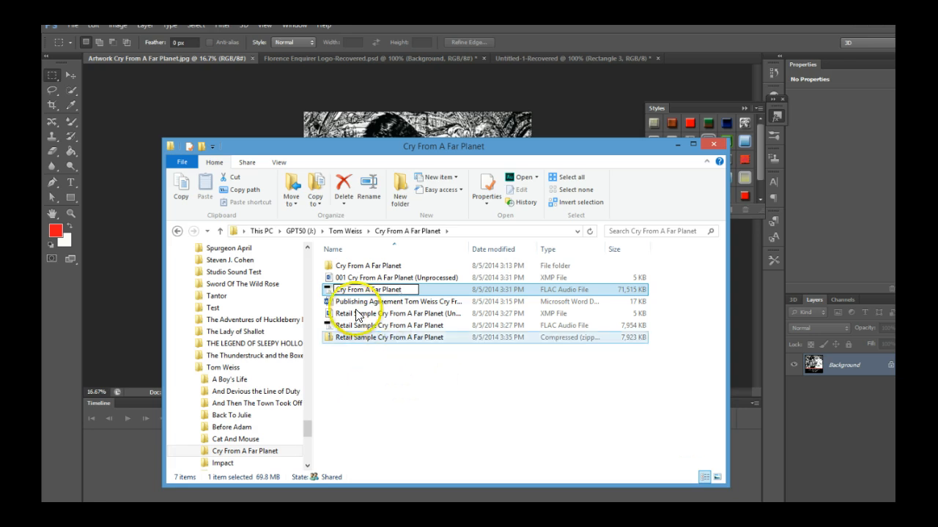
left_click(327, 293)
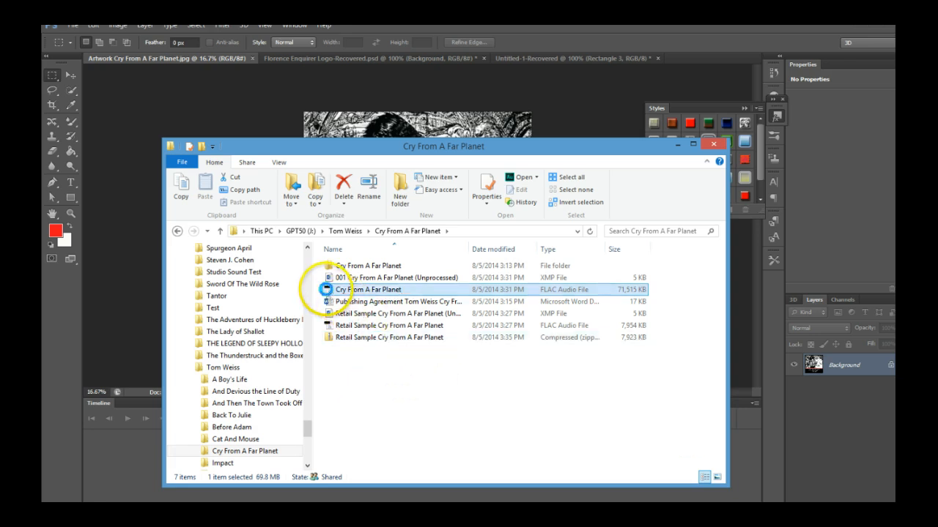
Send the renamed Cry From A Far Planet FLAC file to a compressed zipped folder
right_click(326, 290)
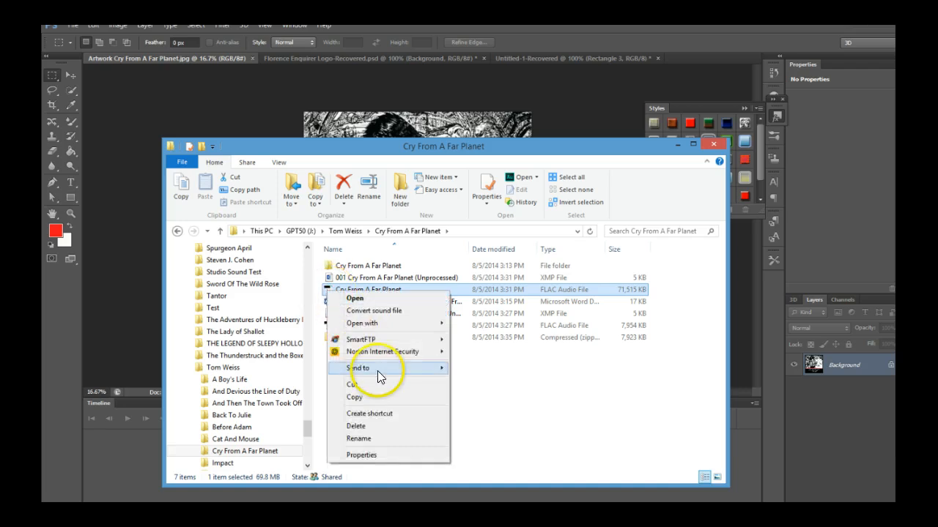
mouse_move(378, 370)
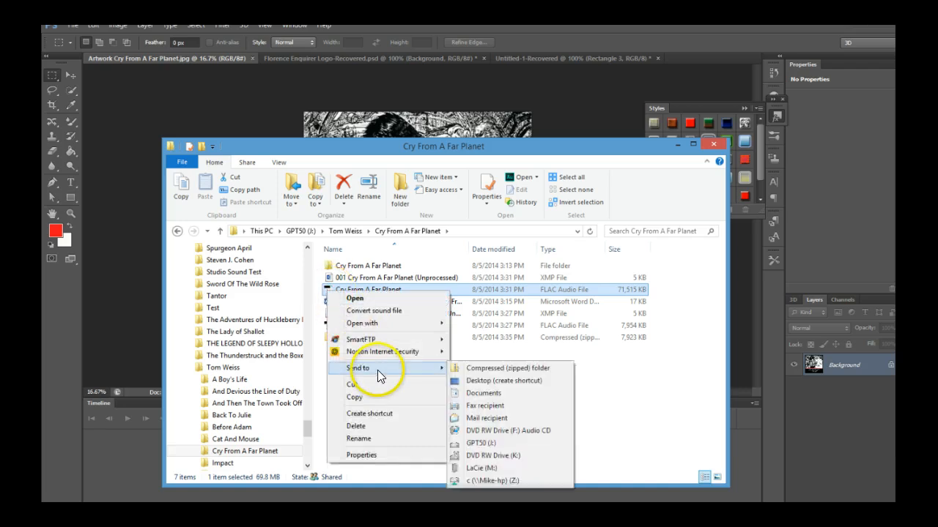
left_click(453, 367)
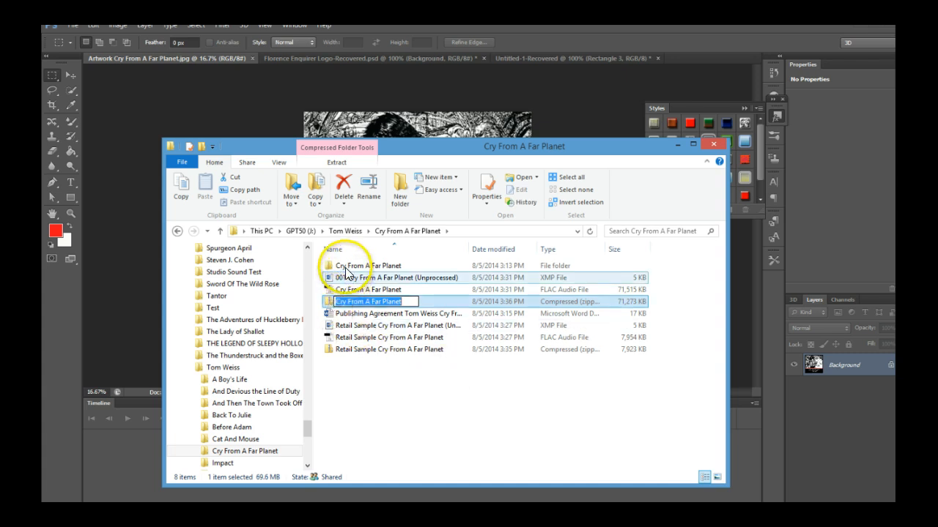
Move the new Cry From A Far Planet zip and the Retail Sample zip into the Cry From A Far Planet subfolder
left_click(326, 302)
left_click_drag(331, 281, 330, 262)
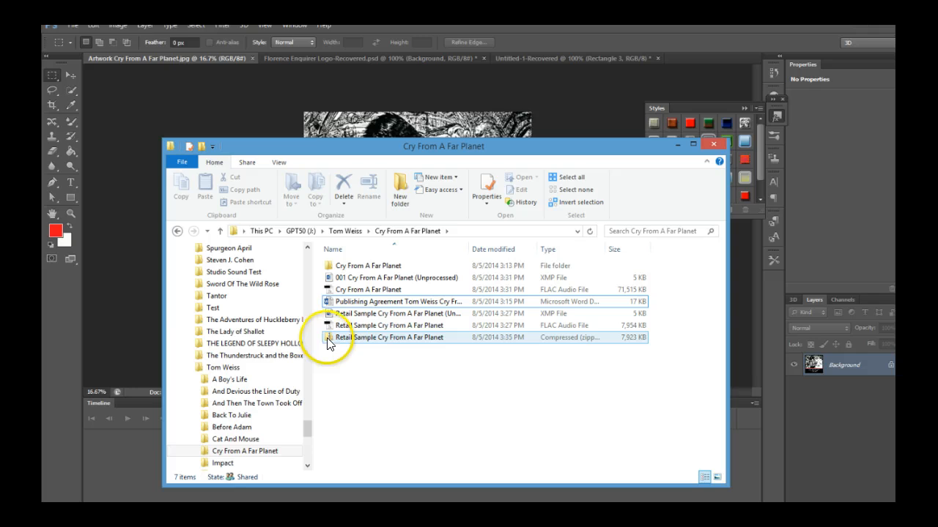
left_click(328, 339)
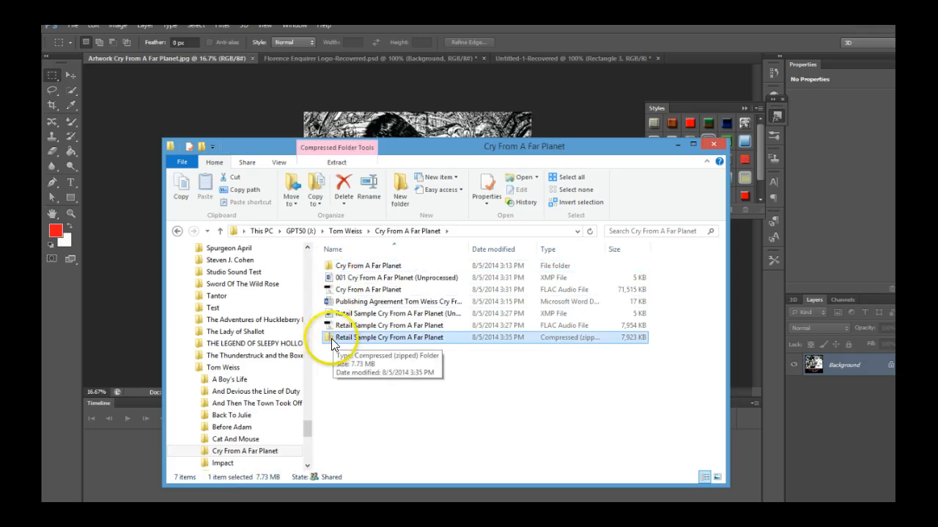
left_click_drag(327, 341, 326, 263)
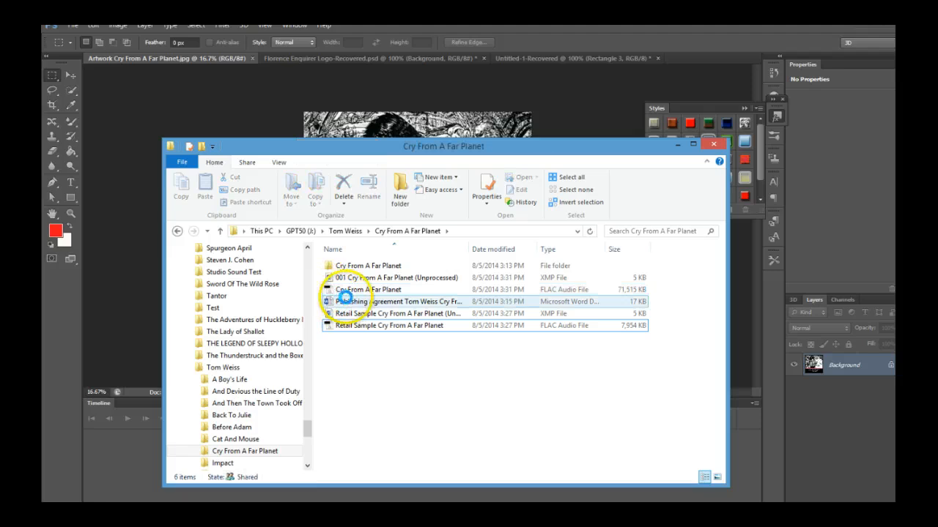
Open the Cry From A Far Planet subfolder and delete the 001 Cry From A Far Planet (Unprocessed) MP3
double_click(329, 265)
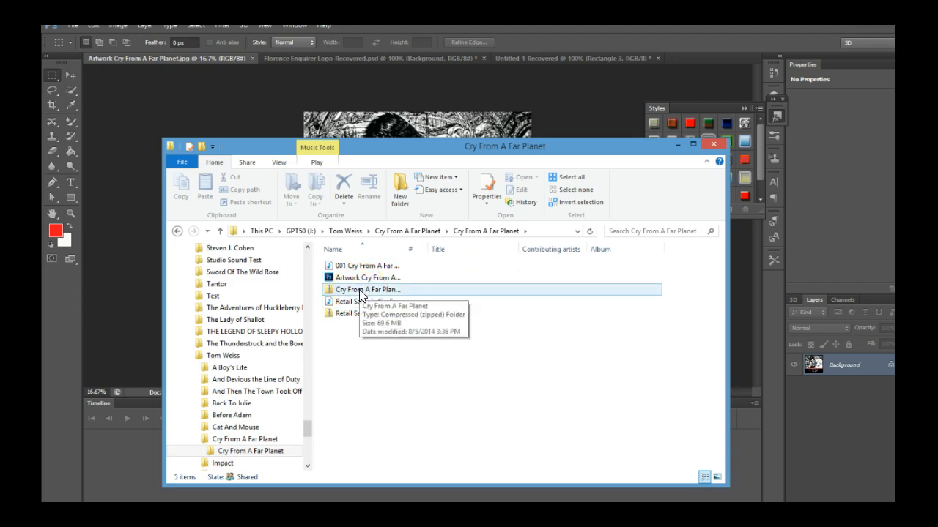
left_click(334, 265)
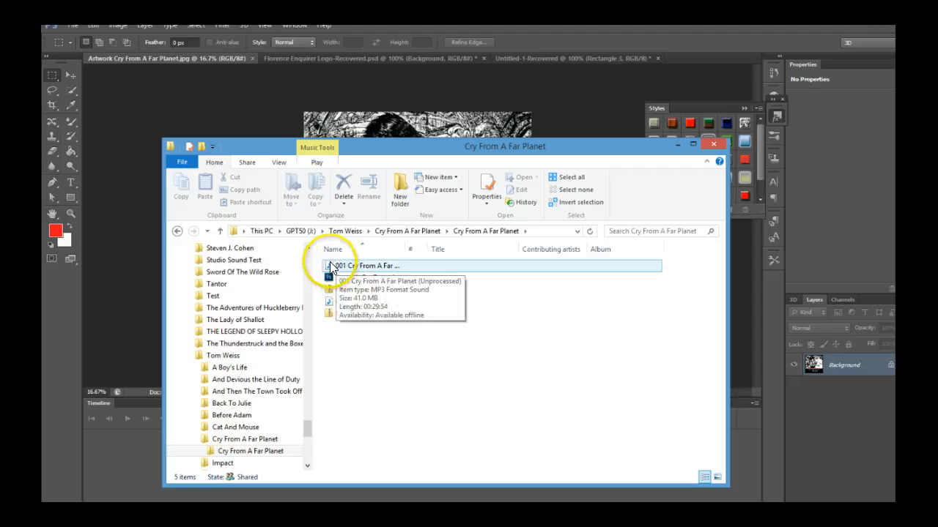
double_click(330, 266)
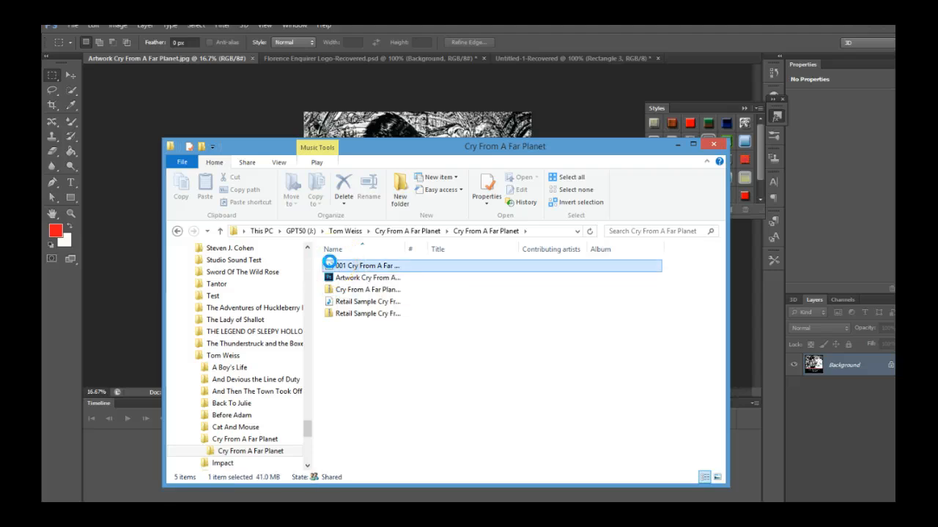
right_click(330, 264)
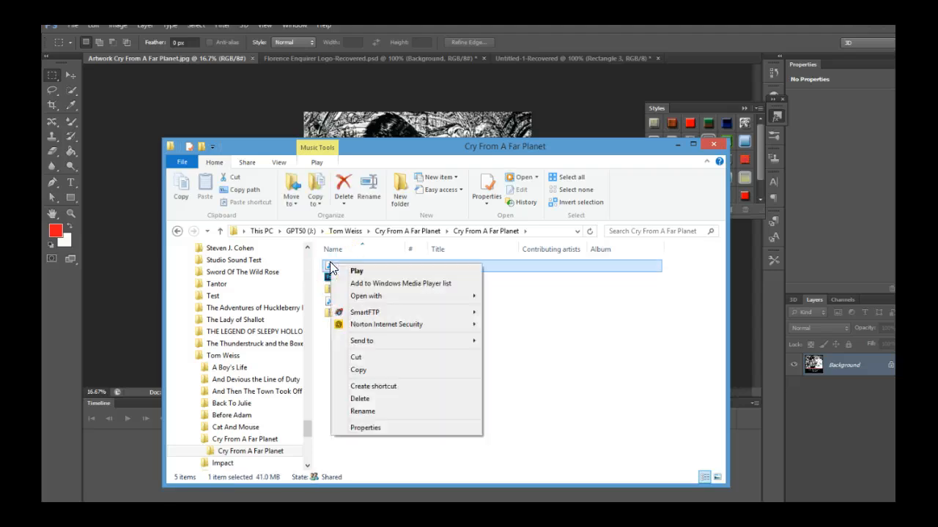
left_click(371, 401)
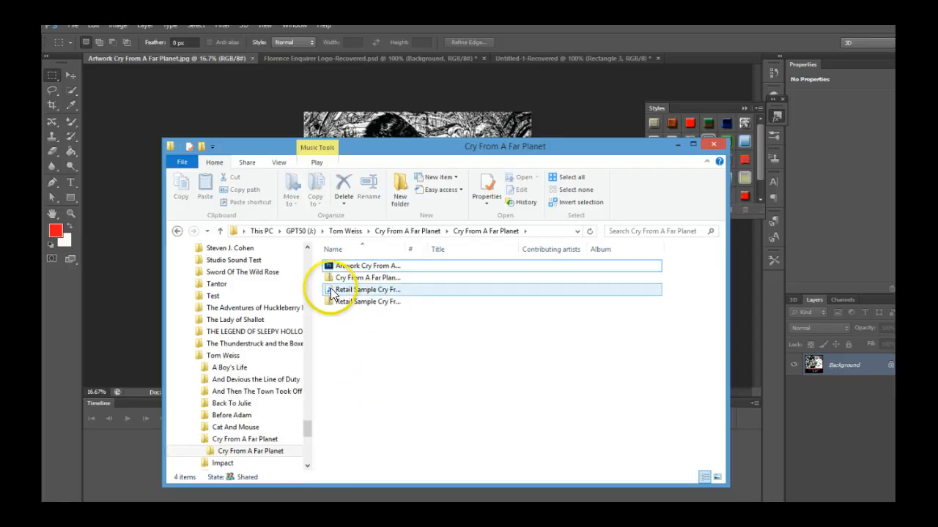
Delete the Retail Sample Cry From A Far Planet MP3 from the subfolder
double_click(331, 292)
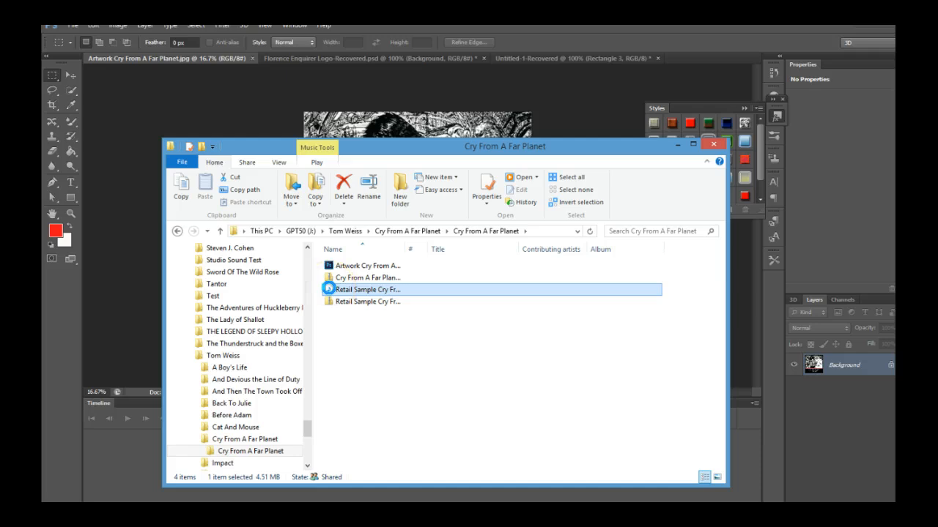
right_click(330, 290)
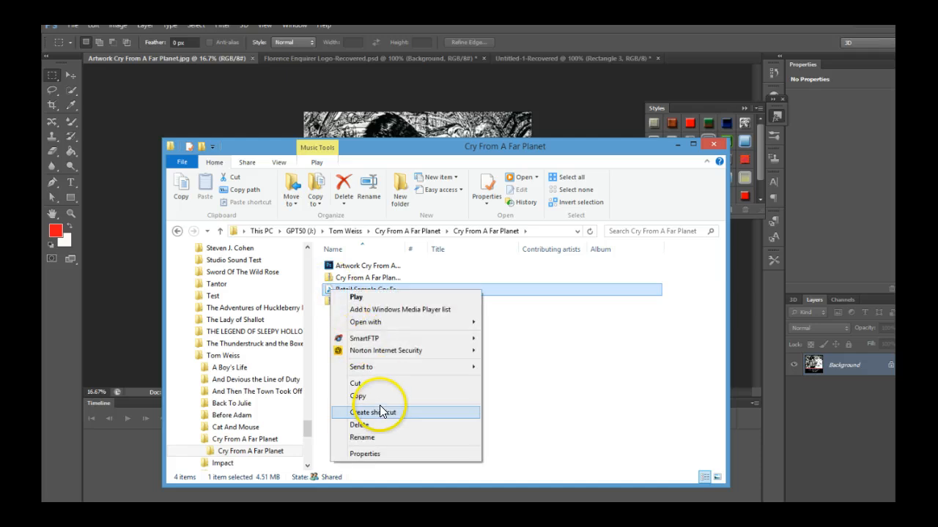
left_click(375, 425)
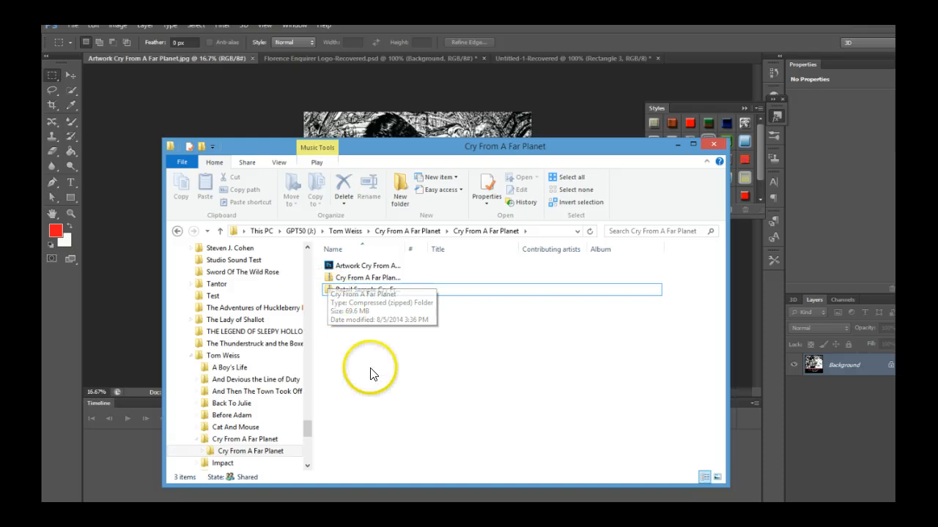
left_click(456, 293)
left_click(460, 308)
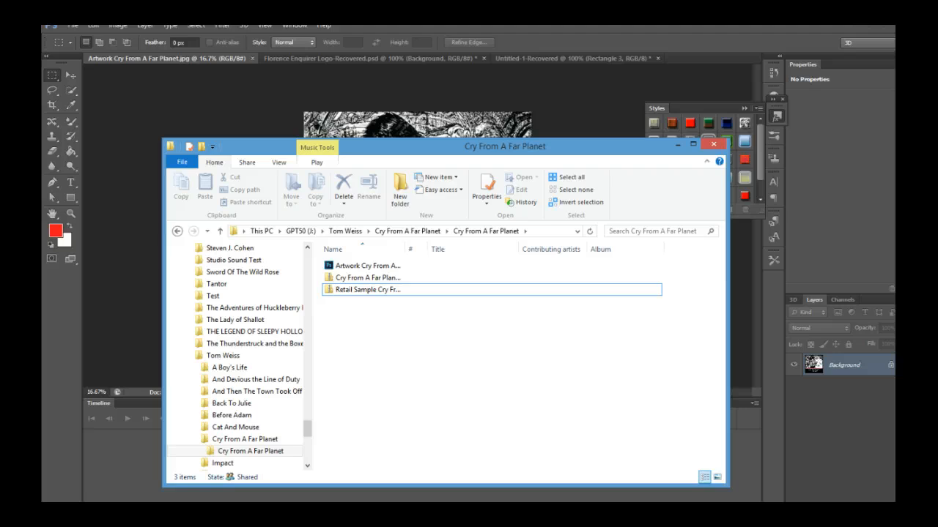
Switch to SmartFTP and select the local GPT50 > Tom Weiss > Cry From A Far Planet > Cry From A Far Planet folder
left_click_drag(2, 44, 518, 81)
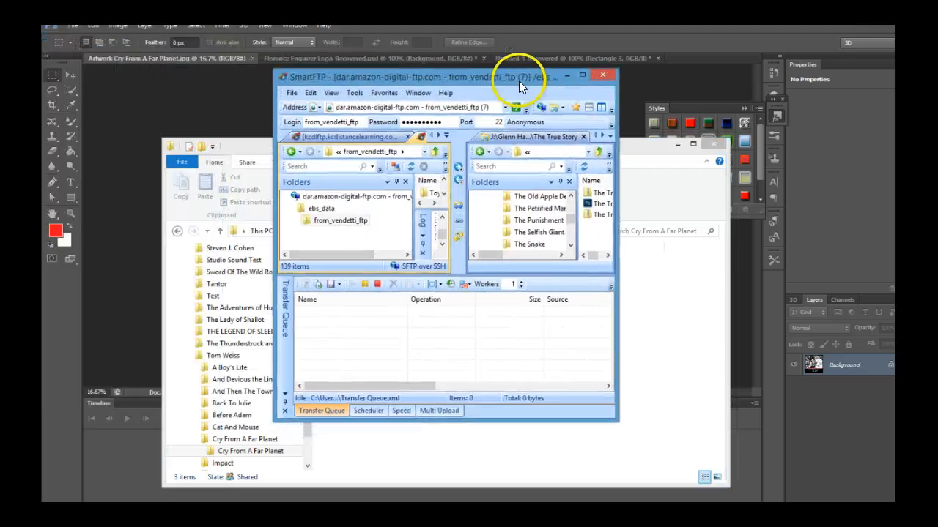
left_click(583, 74)
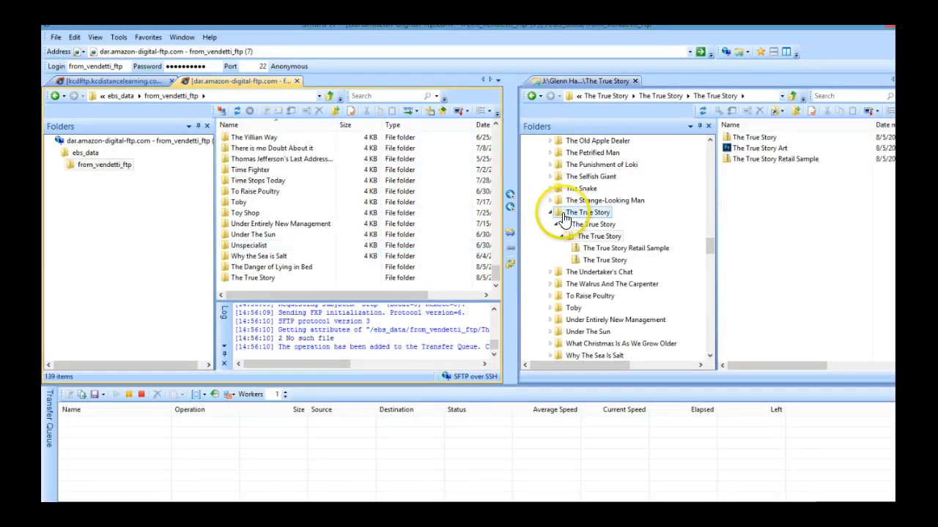
left_click(552, 212)
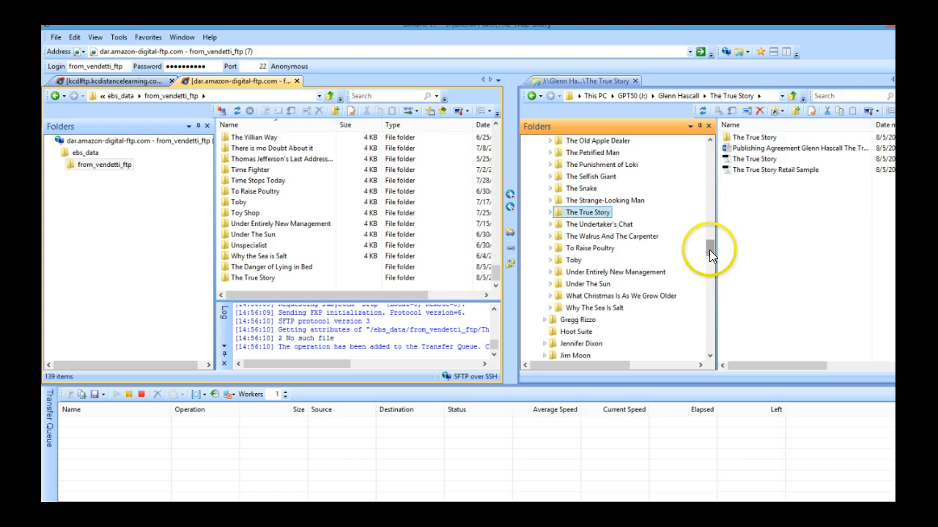
left_click_drag(709, 250, 701, 209)
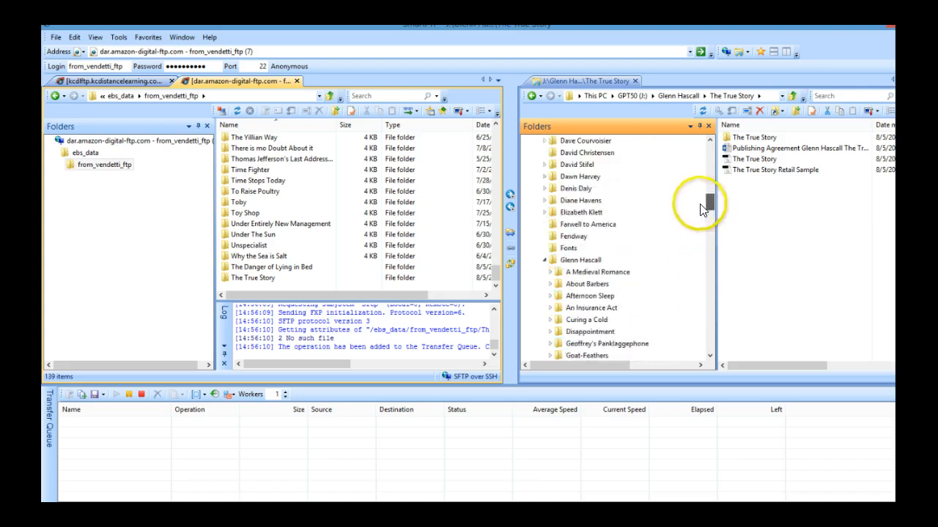
left_click(545, 261)
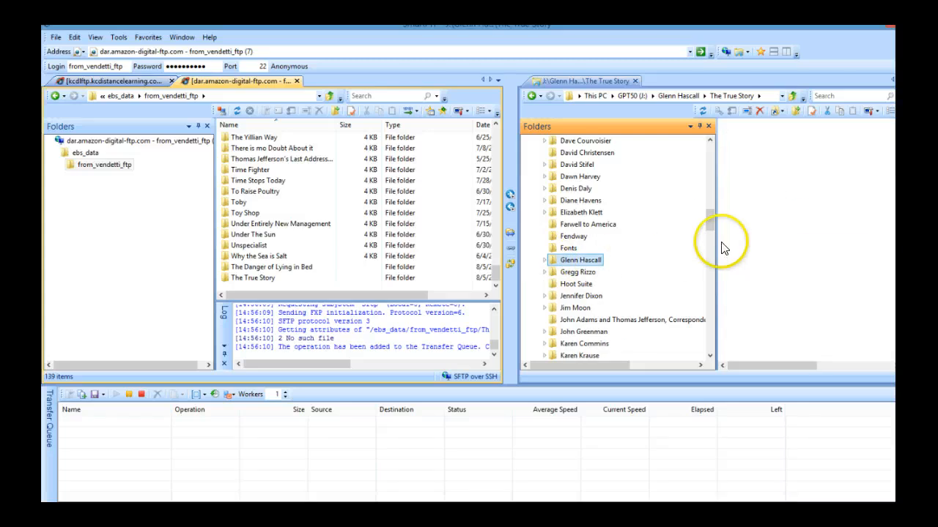
left_click_drag(712, 223, 711, 257)
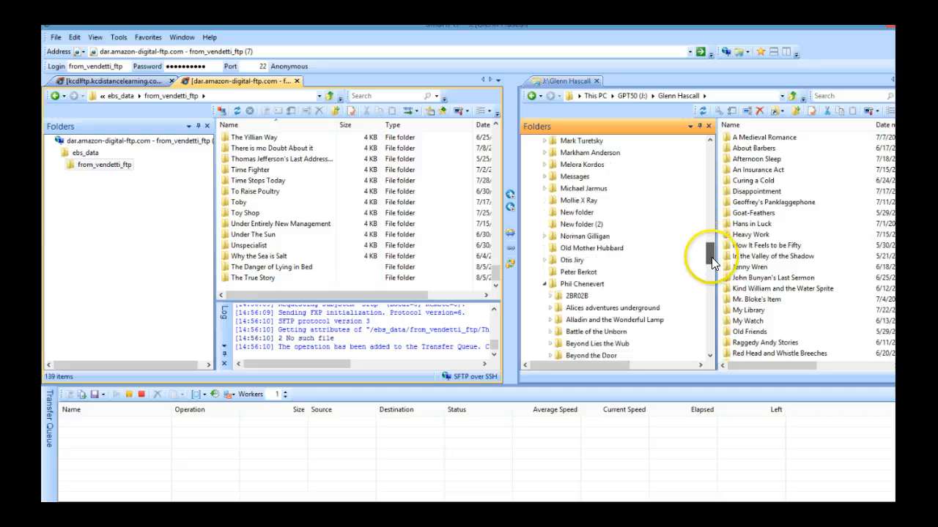
left_click(544, 284)
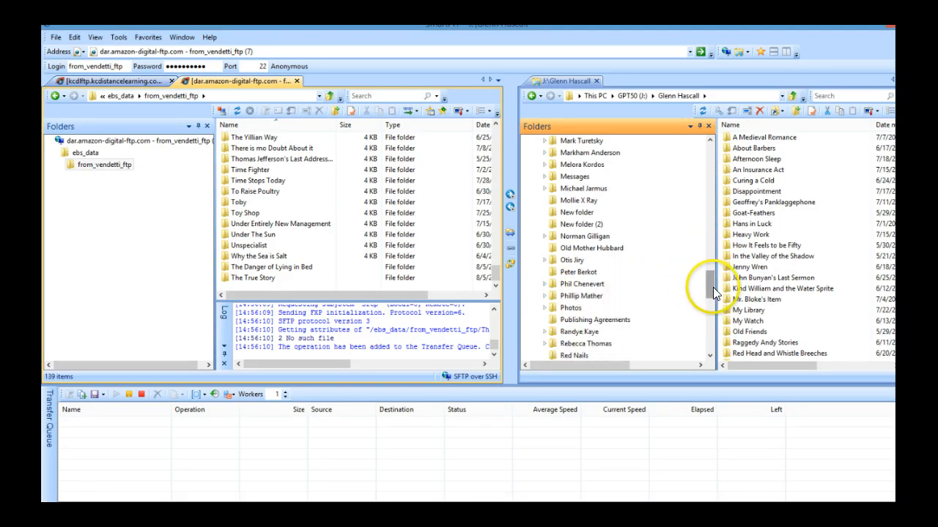
left_click_drag(713, 287, 709, 328)
left_click(551, 332)
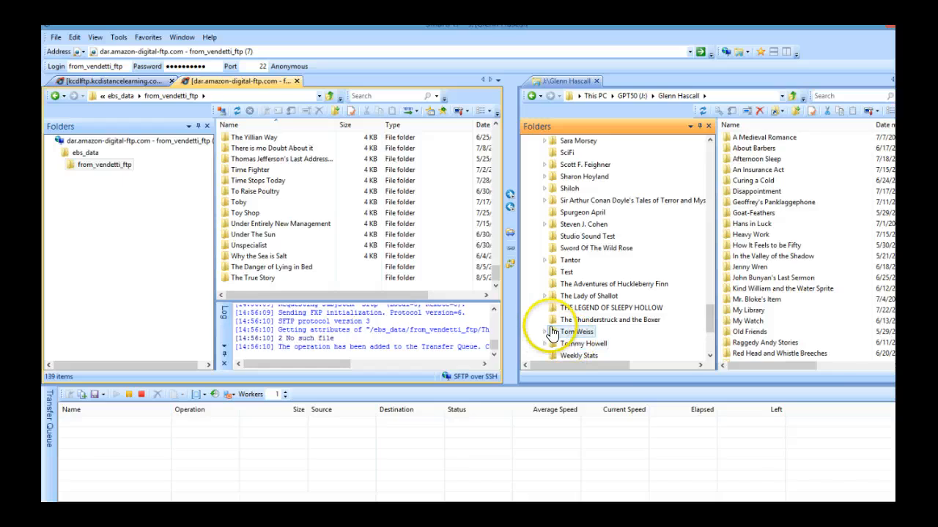
left_click(552, 331)
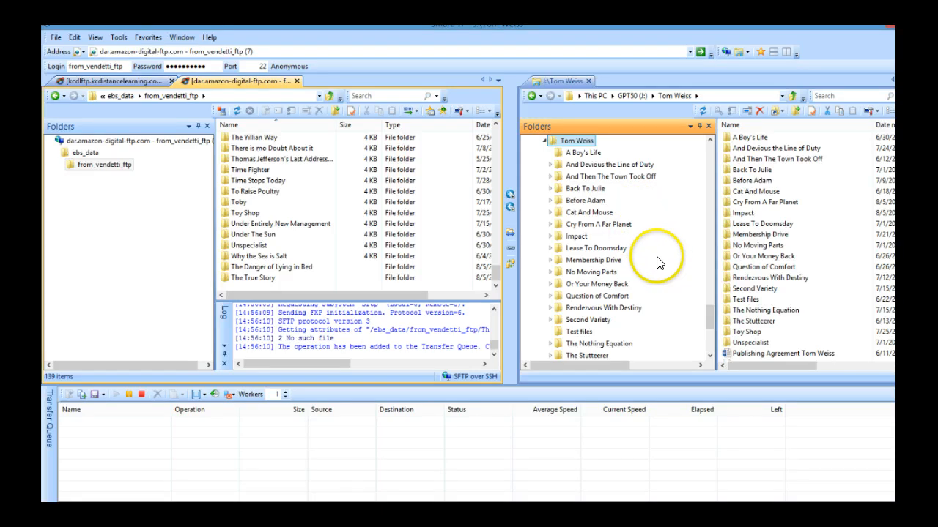
double_click(559, 227)
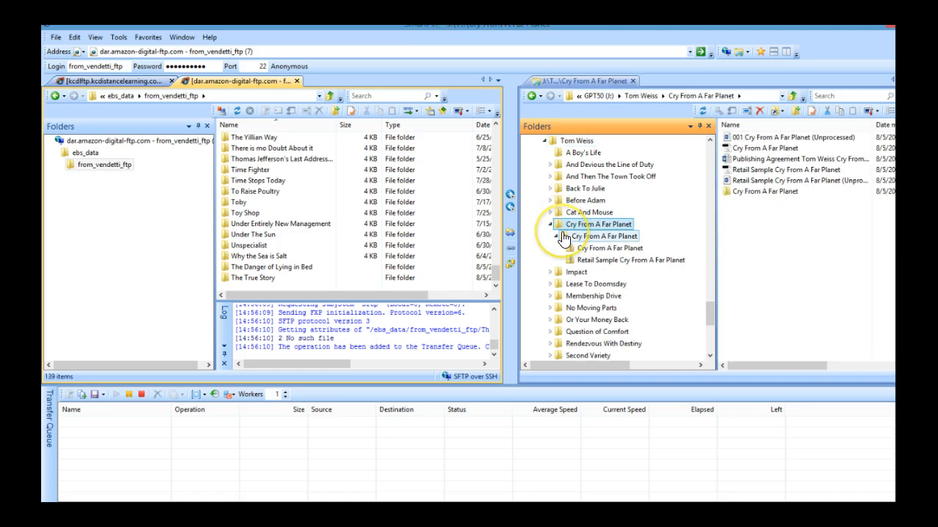
left_click(563, 238)
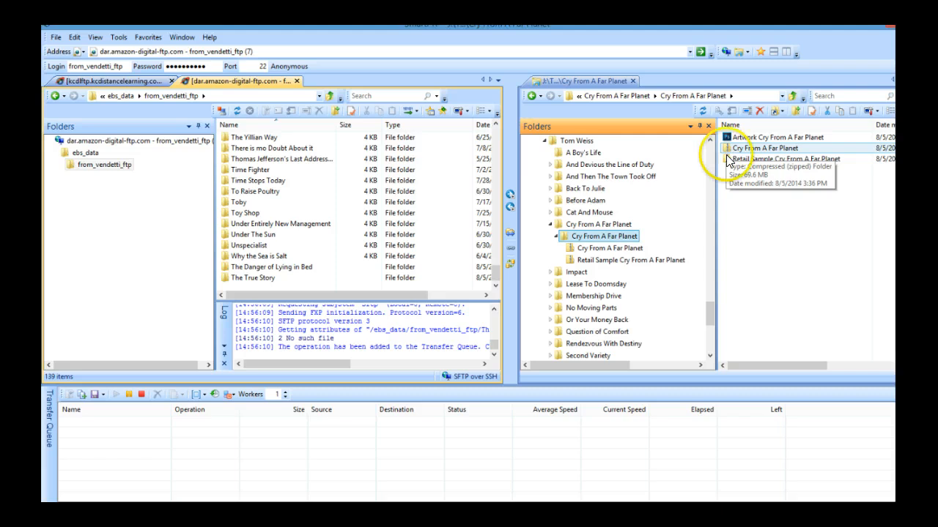
Upload the selected Cry From A Far Planet folder to the server's from_vendetti_ftp folder
left_click(509, 208)
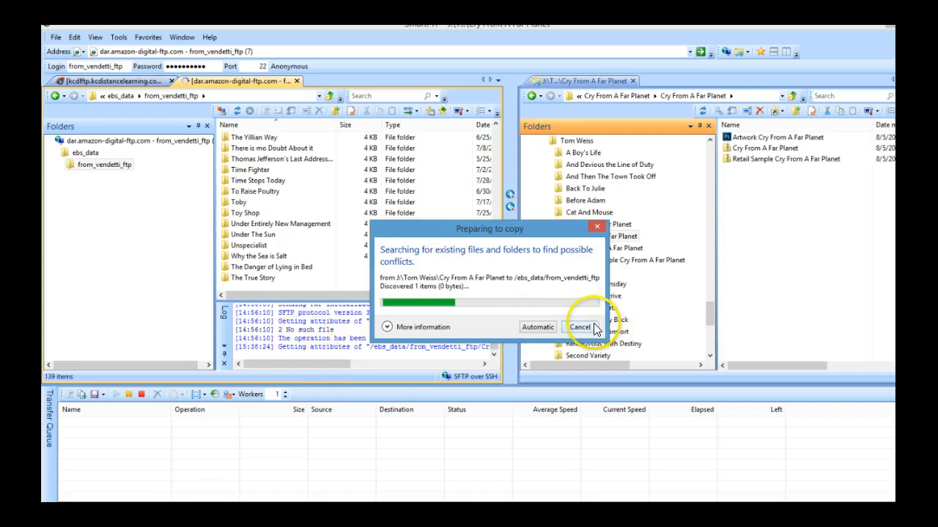
left_click(592, 328)
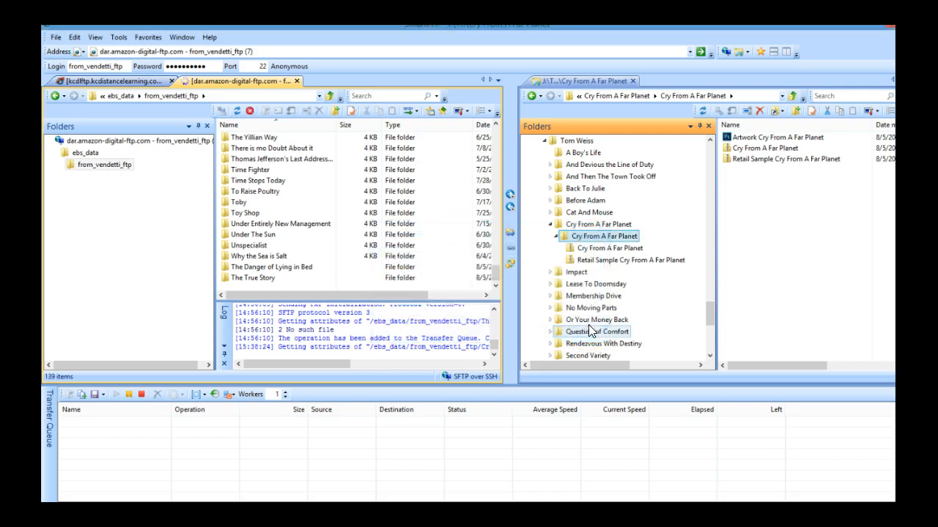
left_click(511, 204)
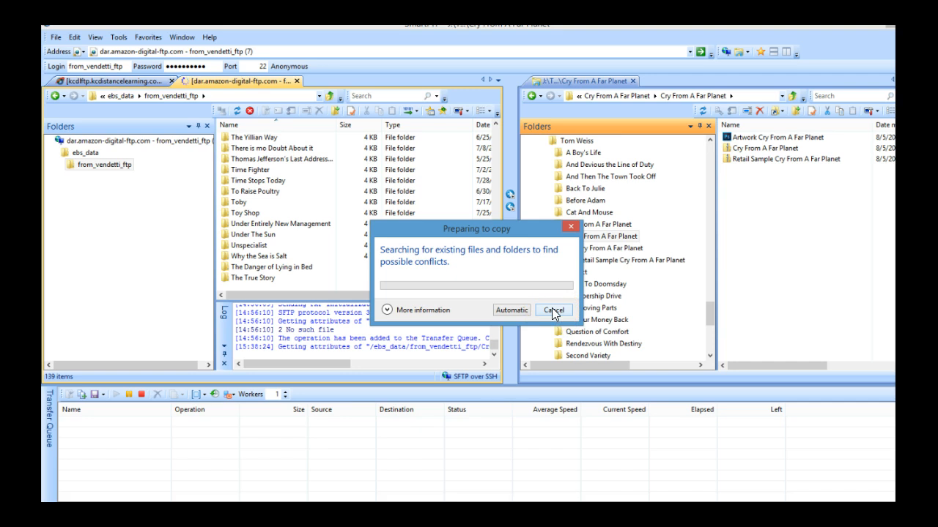
left_click(552, 308)
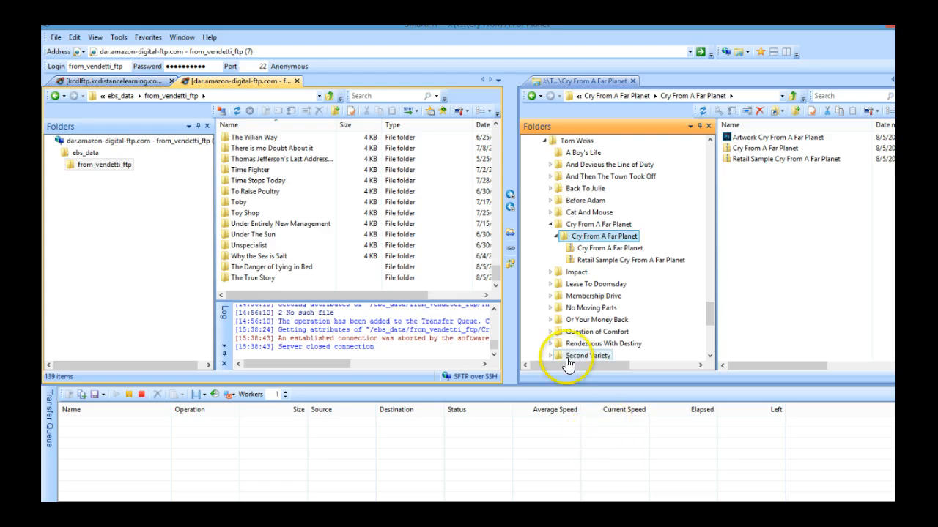
left_click(510, 204)
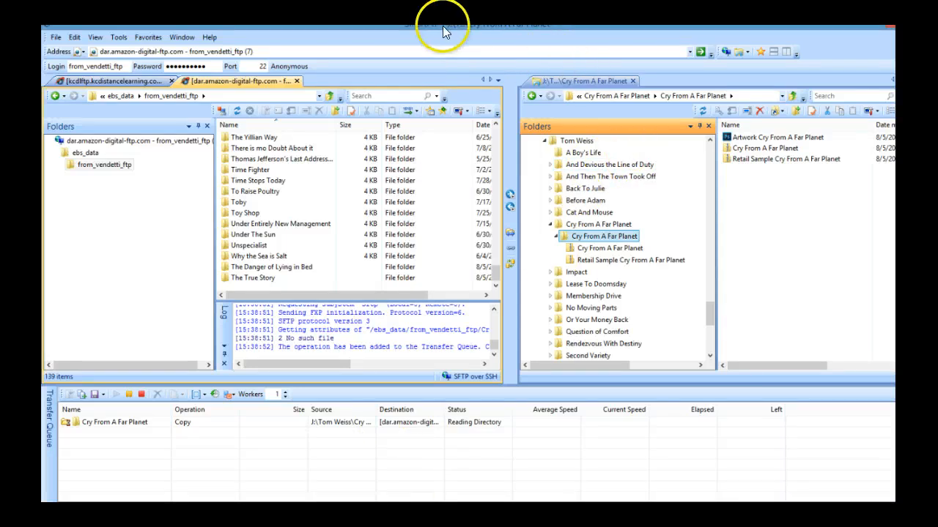
Switch to the Metadata Input spreadsheet in the browser and scroll back to the Title column
left_click_drag(443, 32, 1, 106)
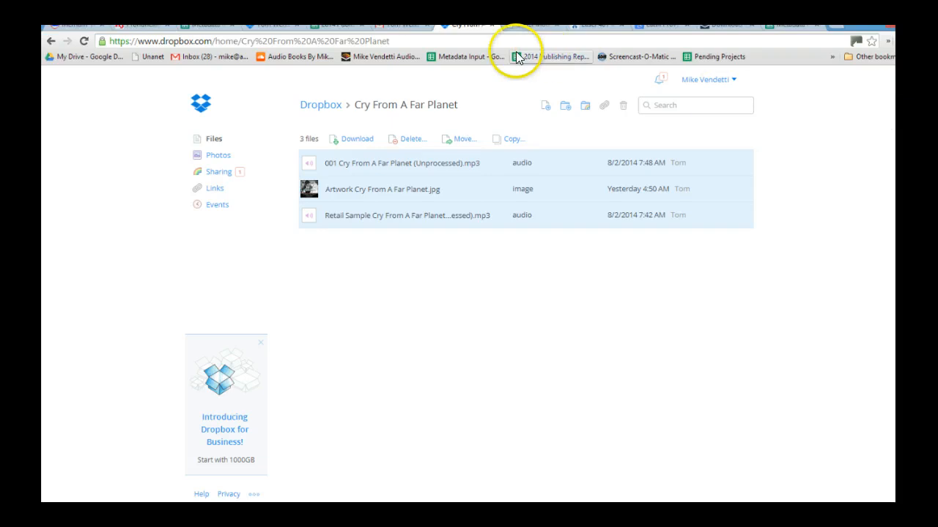
left_click(215, 30)
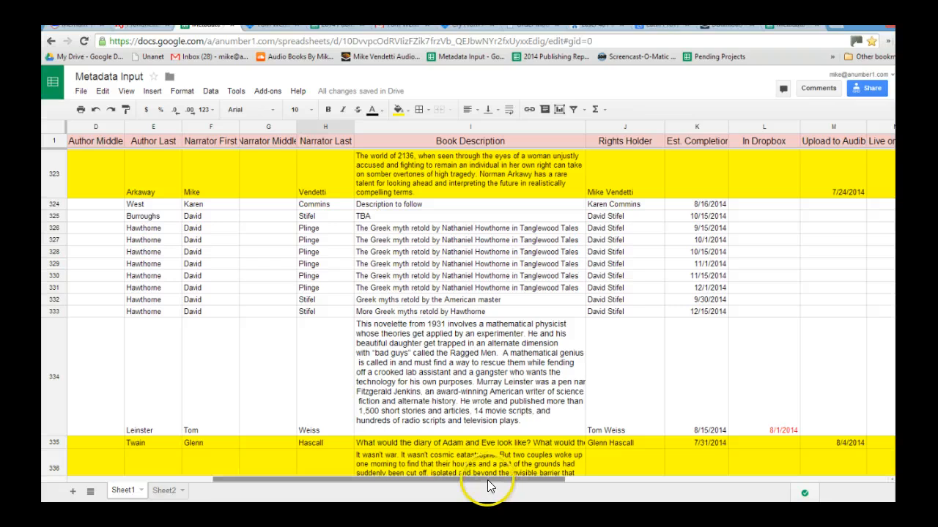
left_click_drag(486, 481, 303, 475)
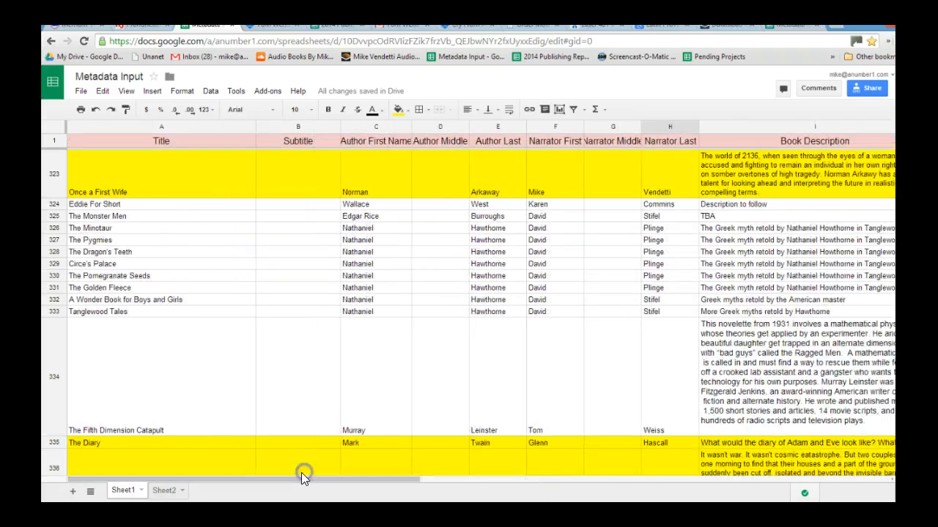
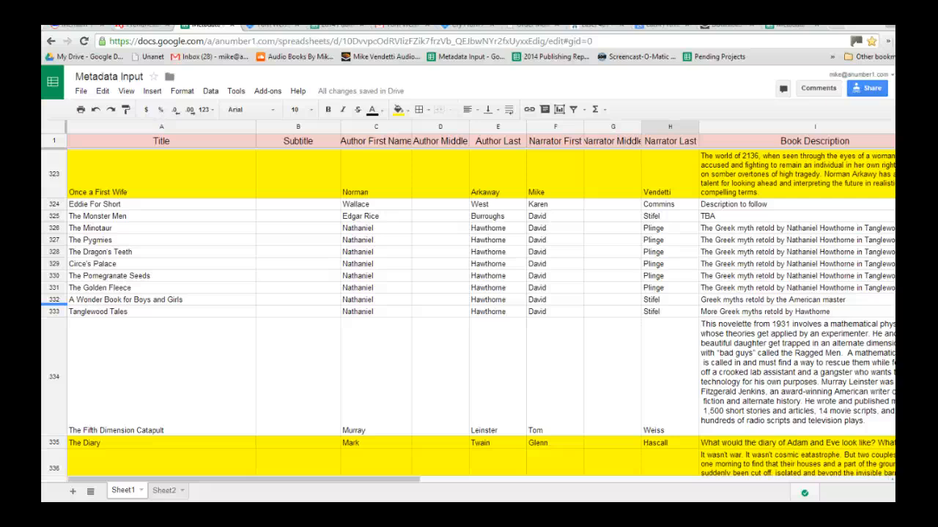
Switch to the Excel metadata workbook and arrange it beside the Metadata Input spreadsheet in the browser
key("alt+Tab")
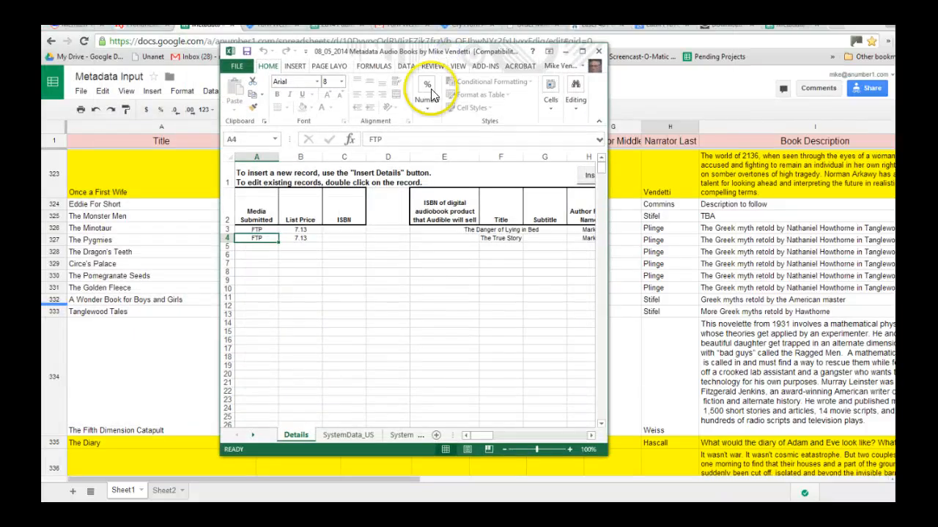
left_click(581, 51)
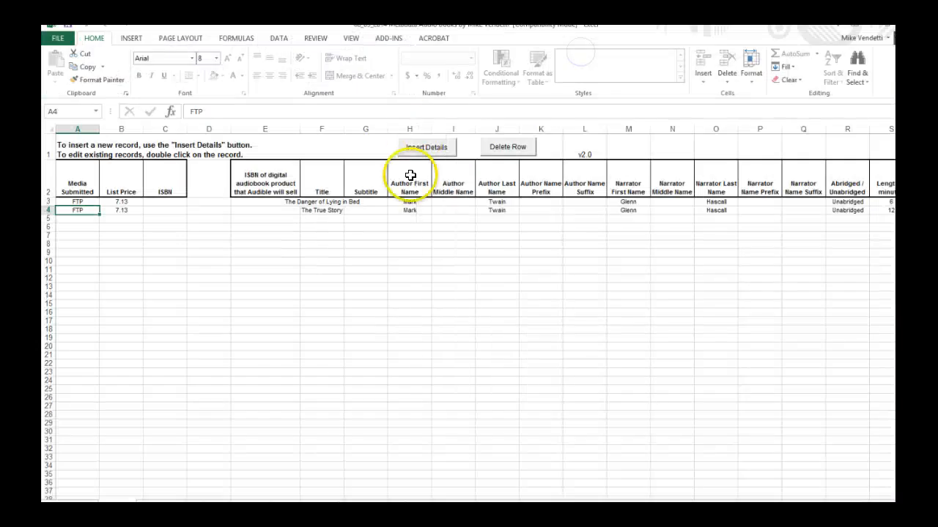
left_click(434, 146)
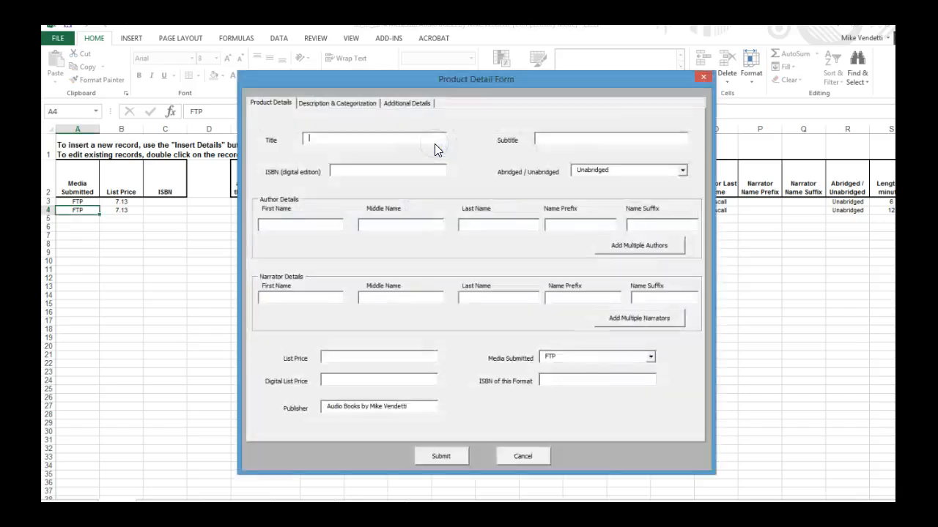
left_click(433, 73)
left_click_drag(451, 80, 614, 119)
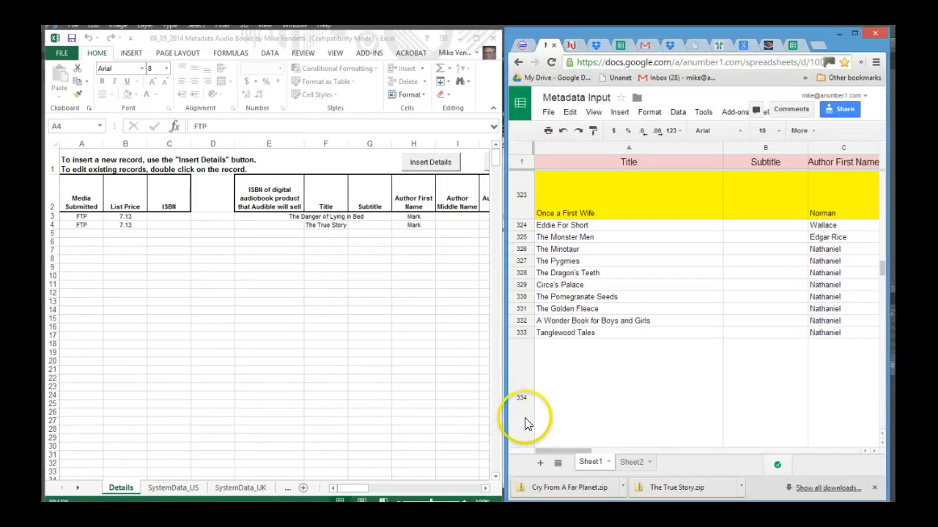
Open the Product Detail Form and fill its Title with Cry From A Far Planet copied from row 348 of Metadata Input
left_click(428, 166)
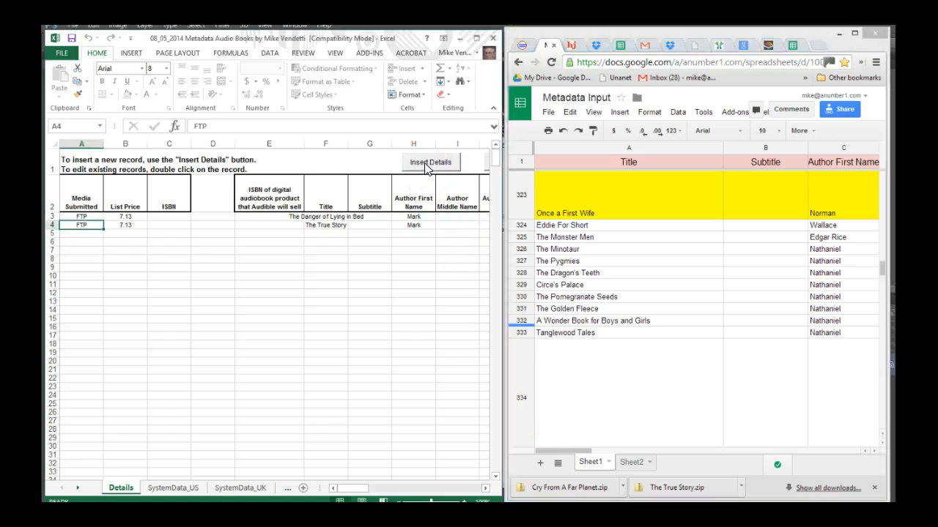
left_click(423, 165)
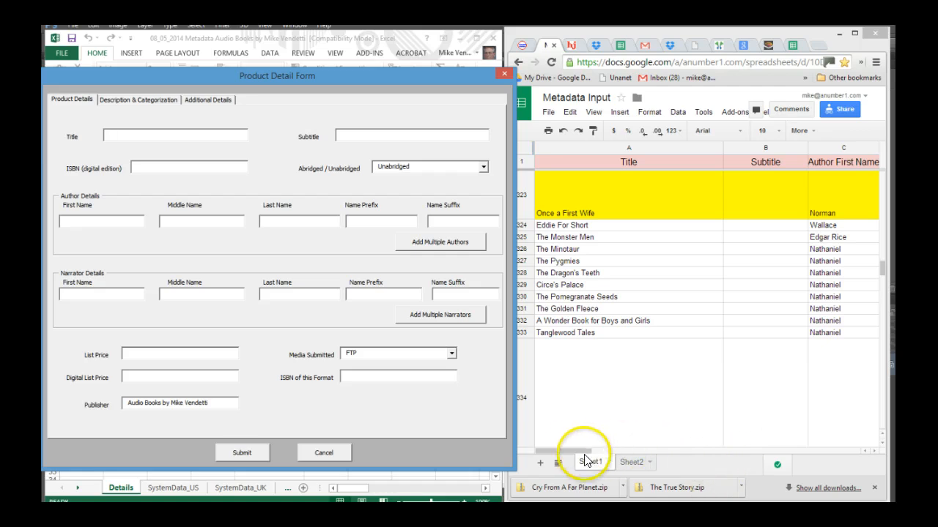
left_click_drag(574, 449, 544, 449)
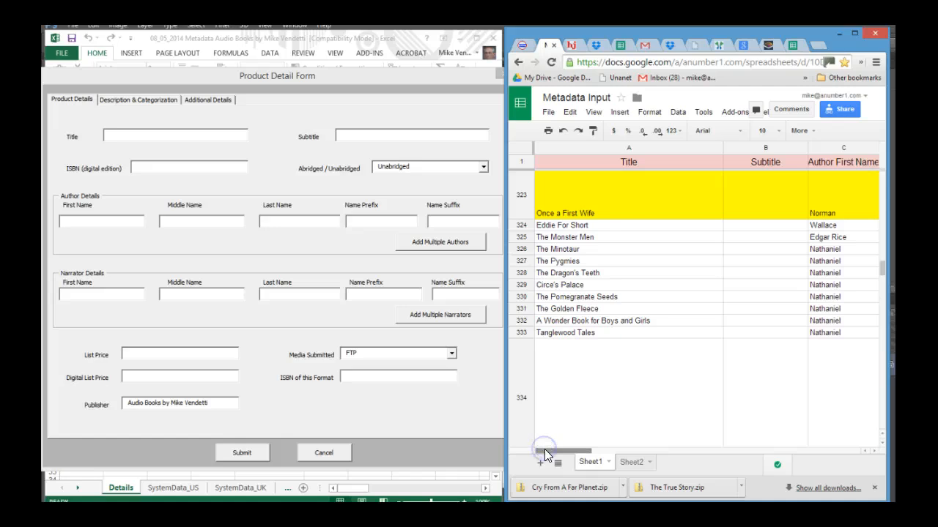
scroll(727, 370, "down", 1)
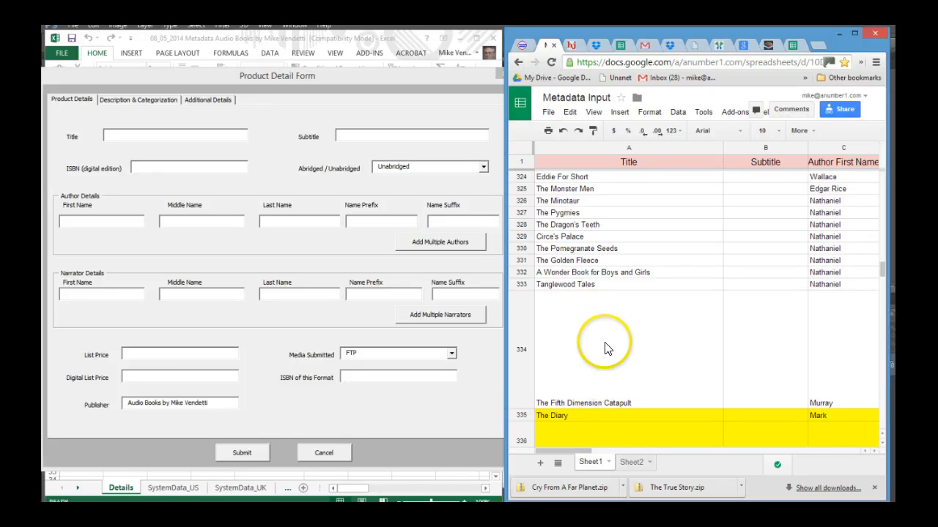
scroll(605, 346, "down", 2)
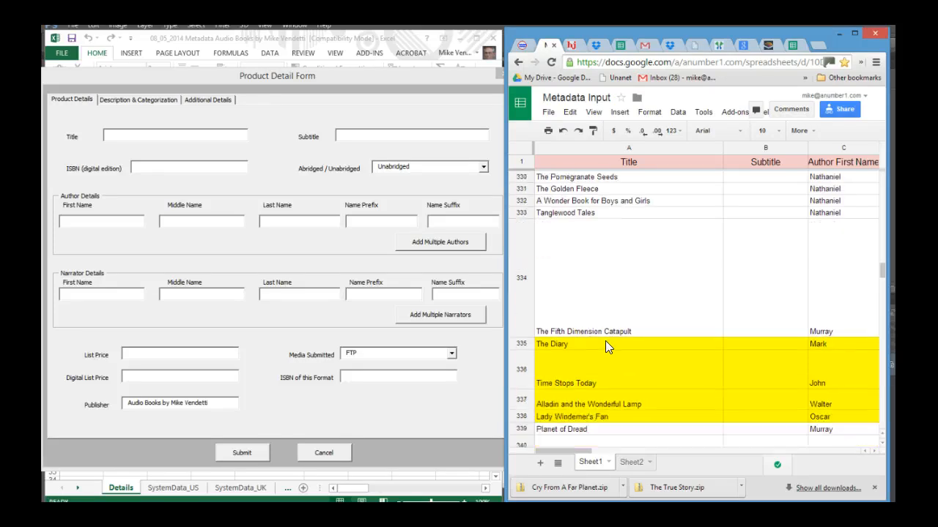
scroll(605, 345, "down", 4)
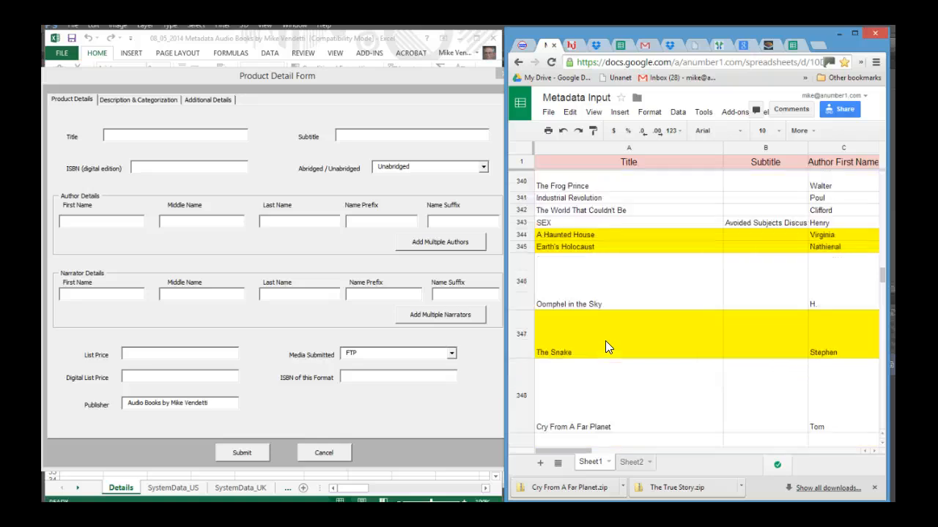
left_click(572, 430)
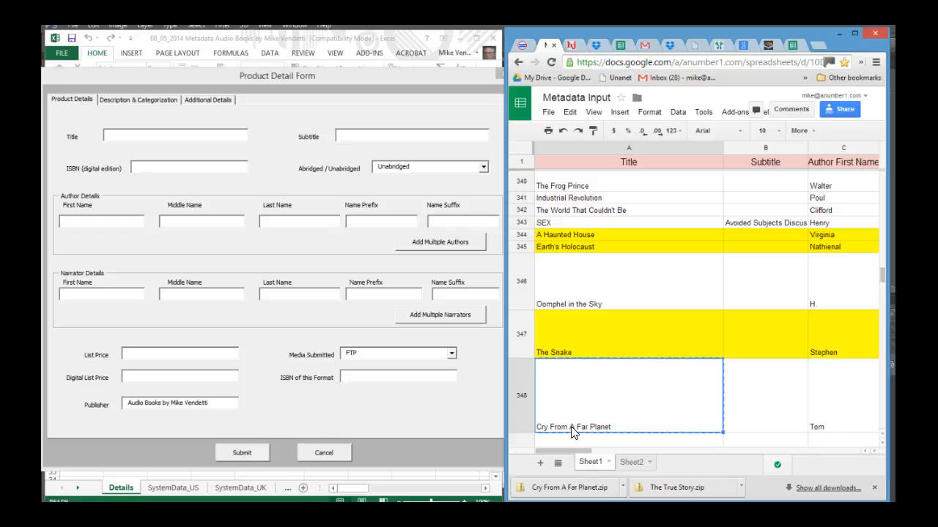
left_click(136, 135)
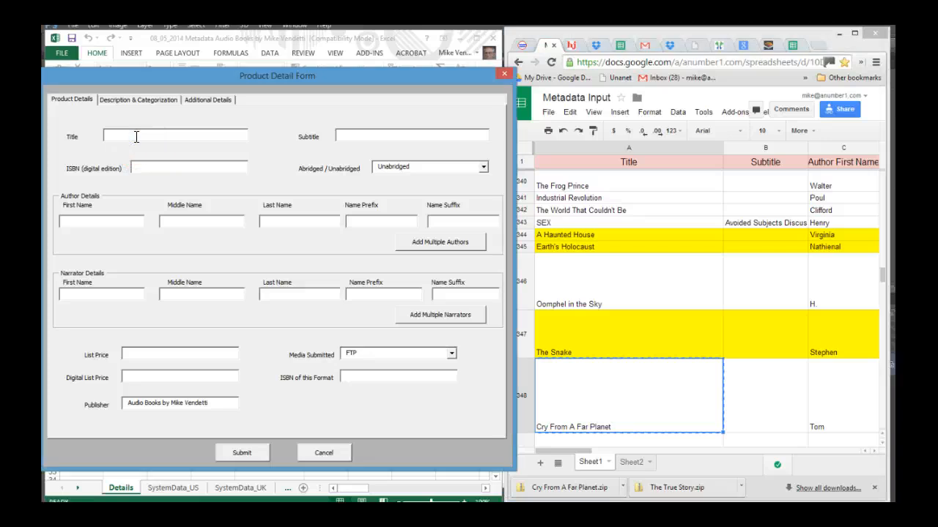
type("Cry From A Far Planet")
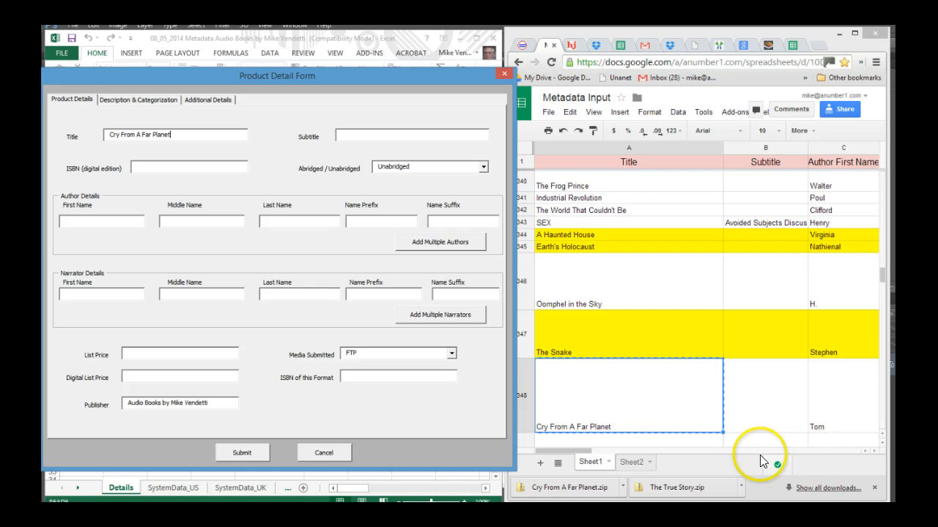
Copy the author's first name Tom and last name Godwin from row 348 into the form's Author Details
left_click_drag(590, 451, 634, 458)
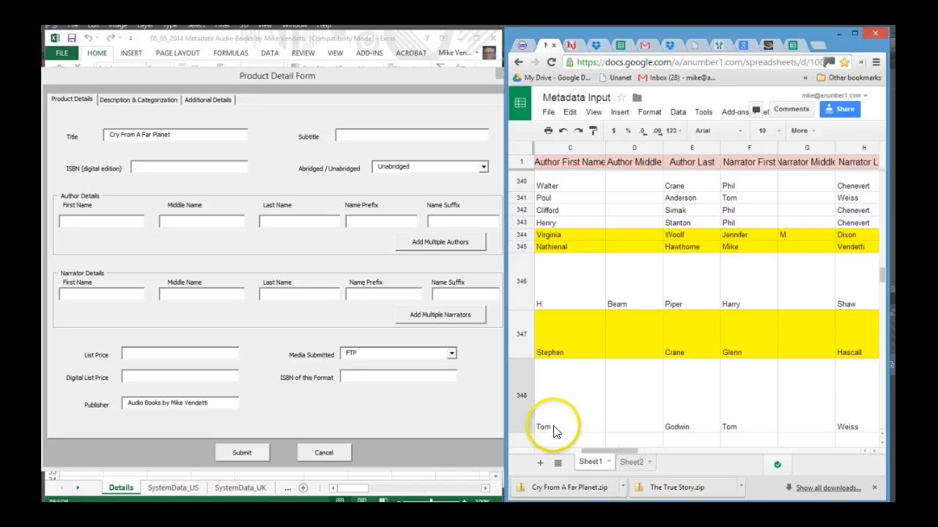
left_click(553, 431)
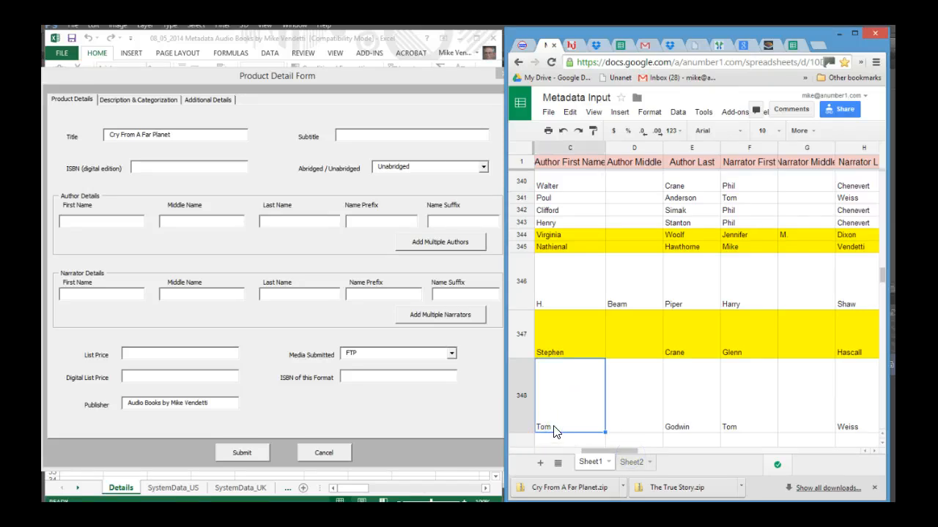
key("ctrl+c")
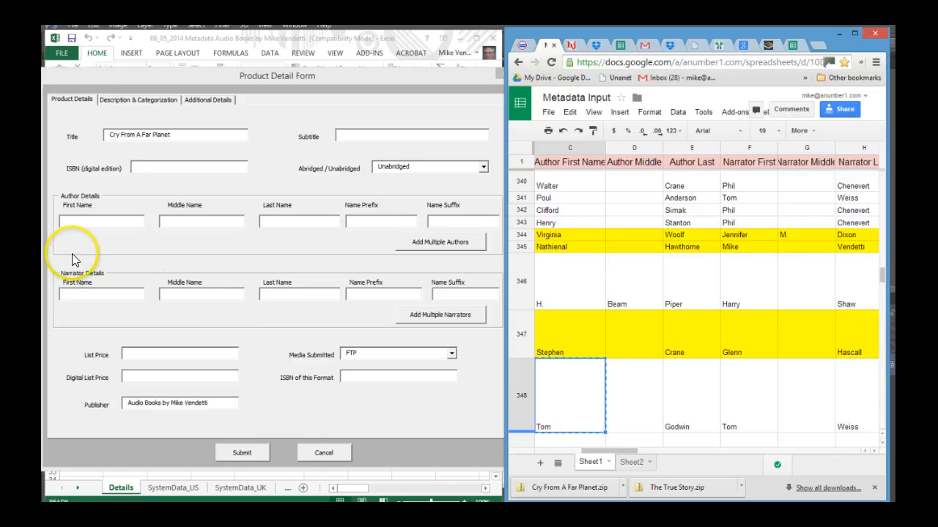
left_click(95, 217)
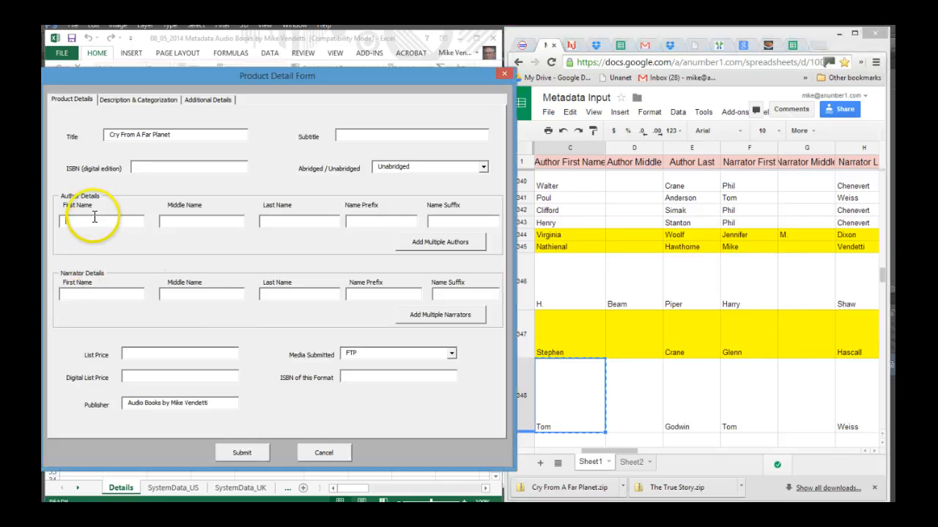
key("ctrl+v")
left_click(689, 431)
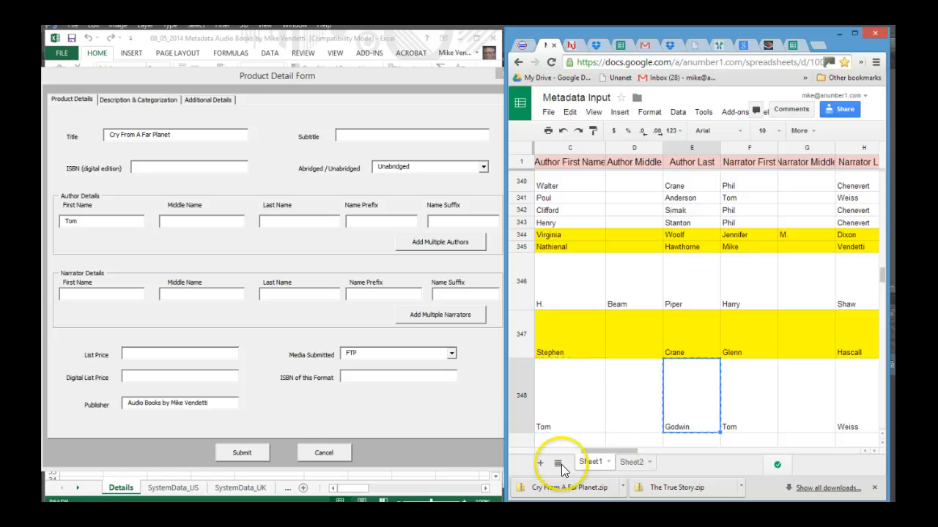
left_click(311, 217)
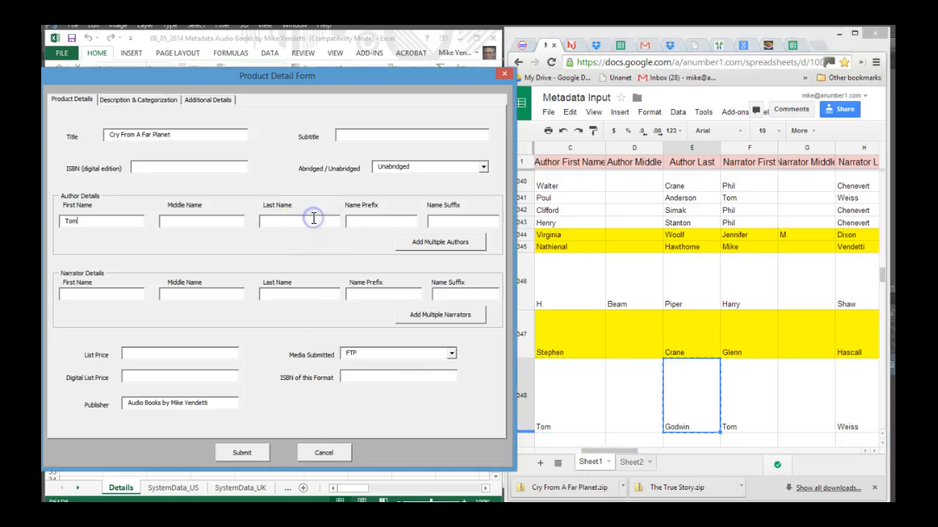
left_click(308, 222)
key("ctrl+v")
left_click(121, 293)
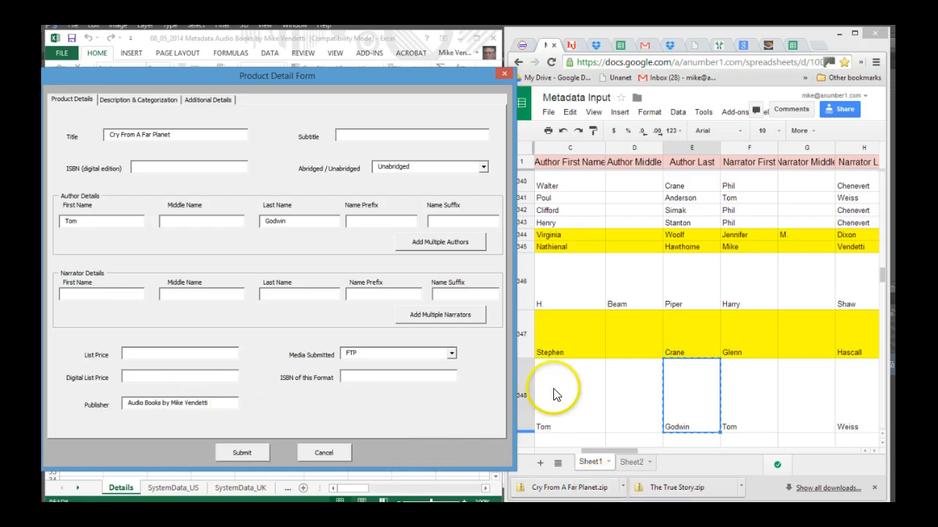
left_click(737, 433)
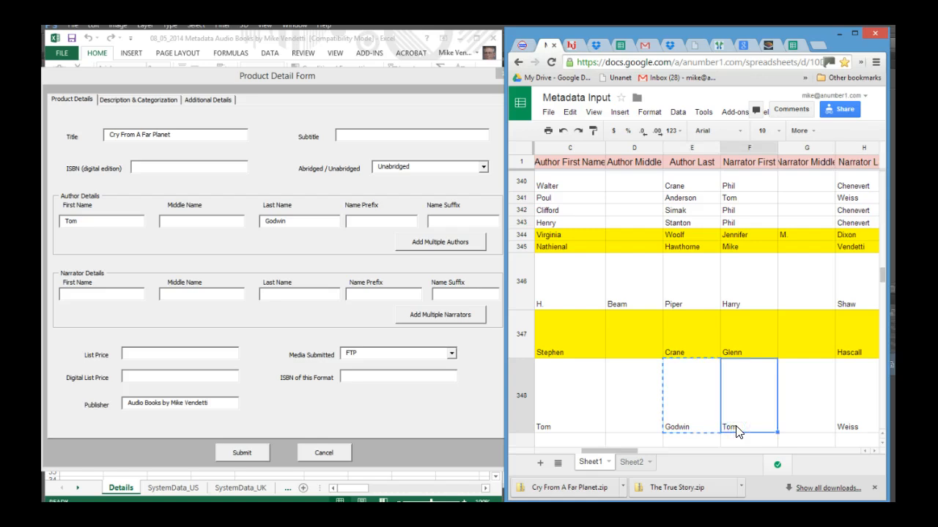
key("ctrl+c")
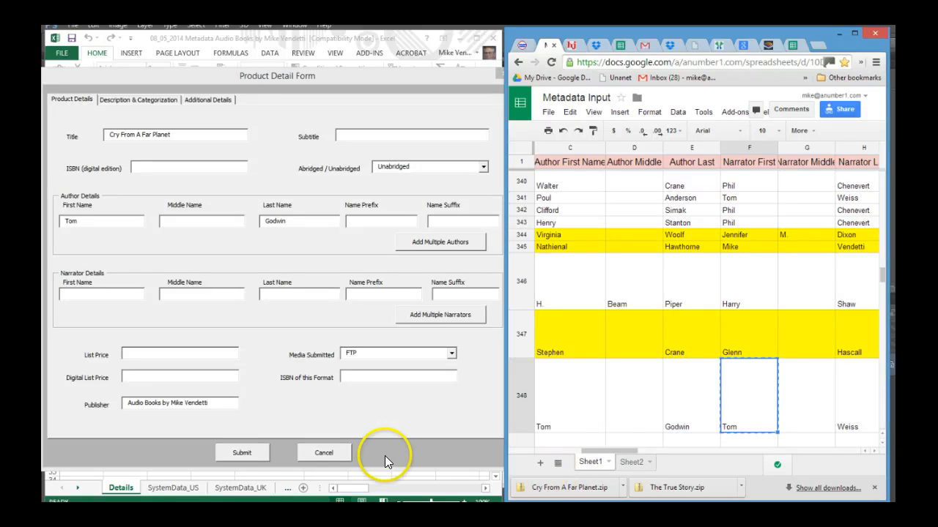
left_click(107, 293)
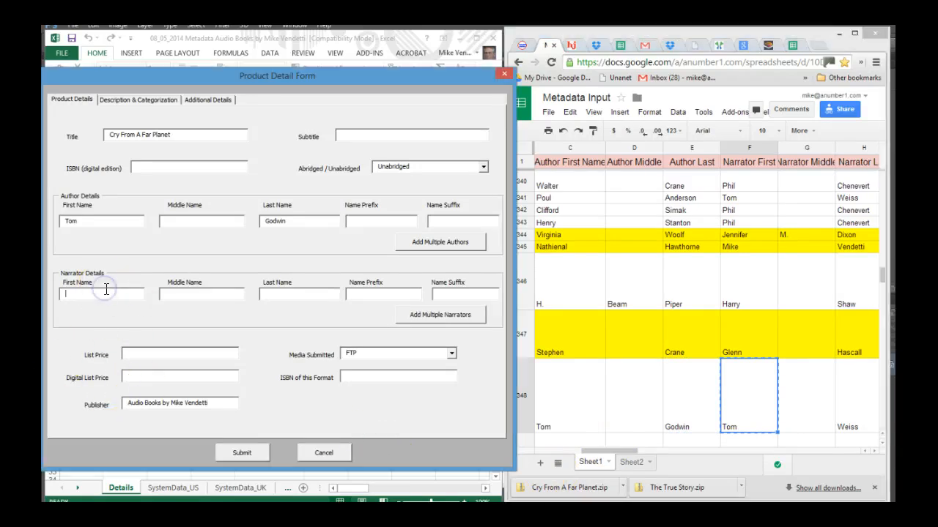
key("ctrl+v")
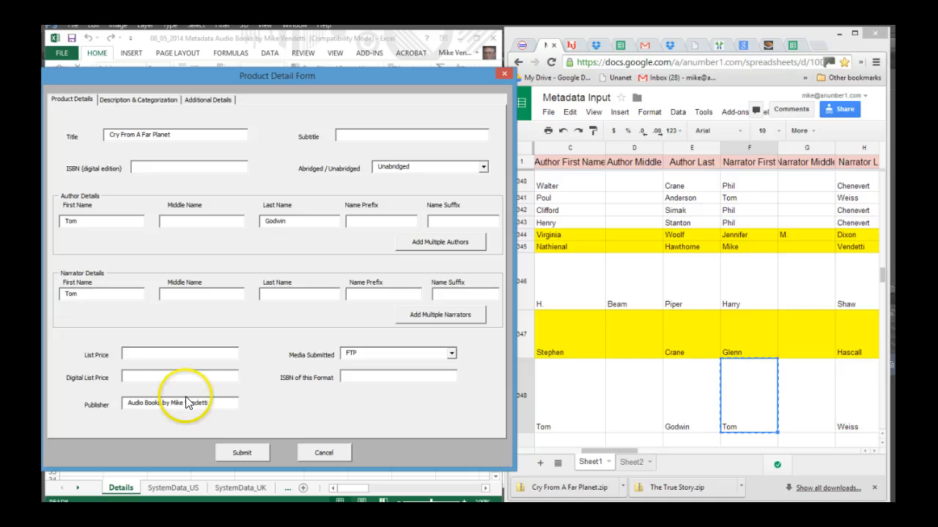
left_click(842, 425)
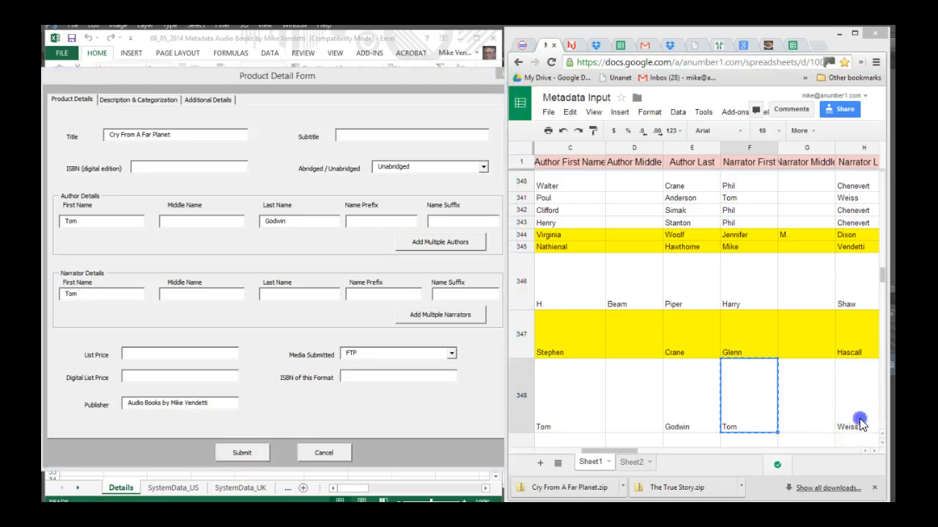
key("ctrl+c")
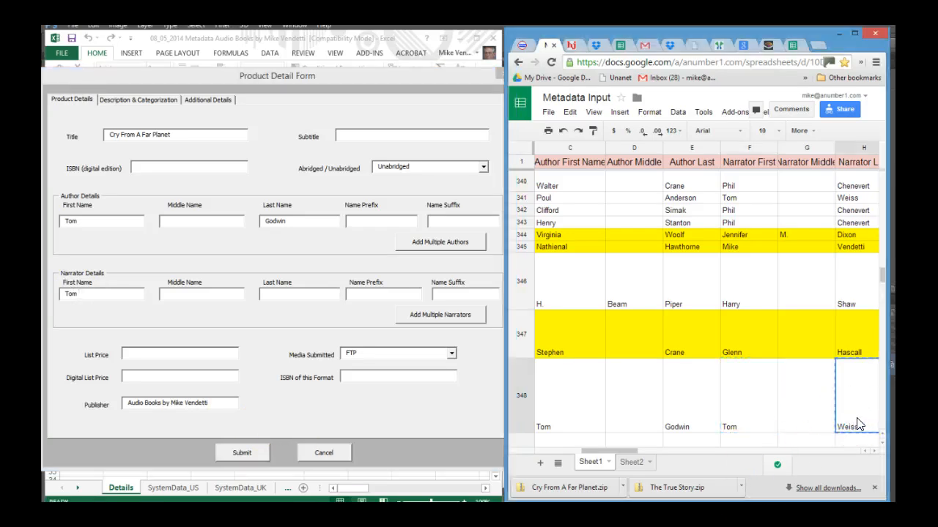
left_click(322, 295)
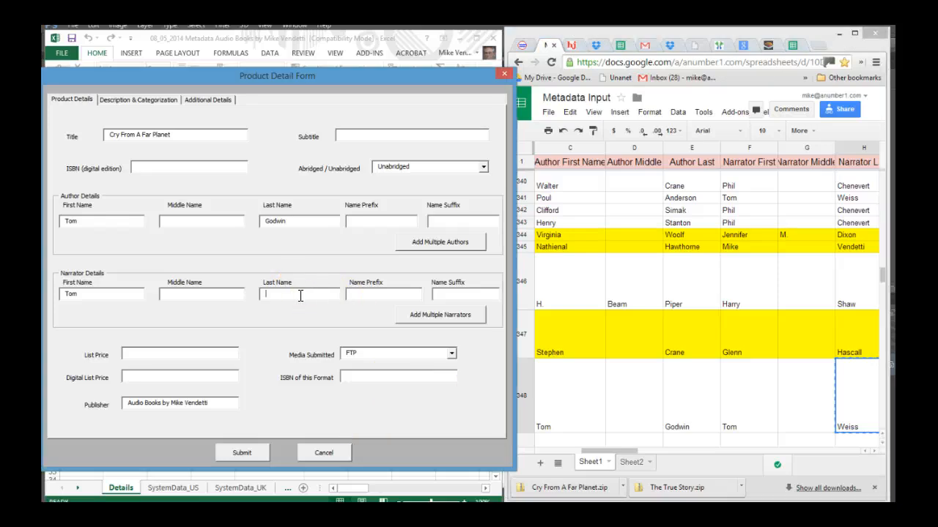
key("ctrl+v")
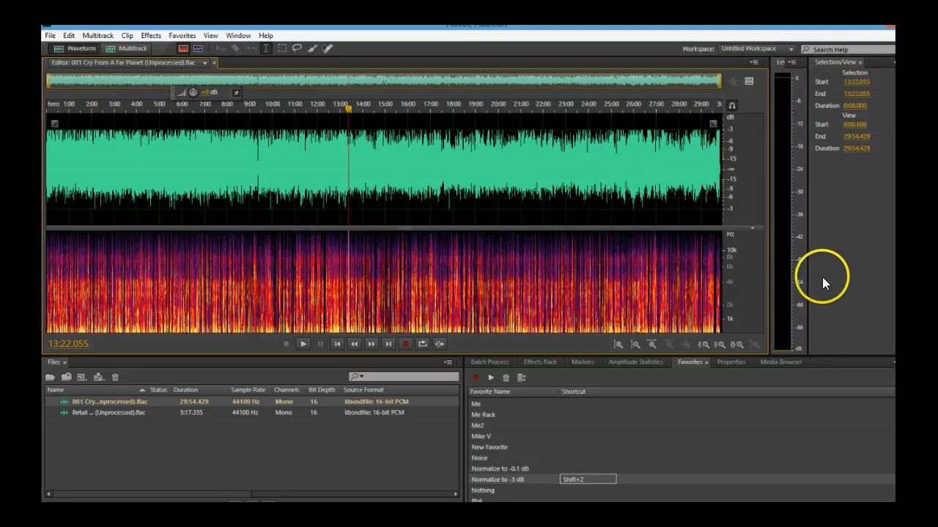
Open the 2014 Publishing Report sheet and enter the upload date 8/05 in row 574
left_click(909, 62)
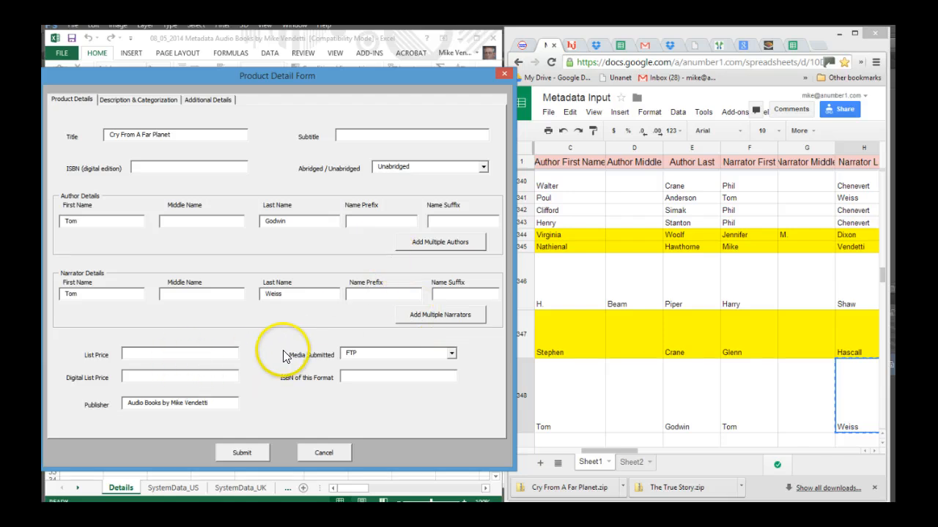
left_click(623, 45)
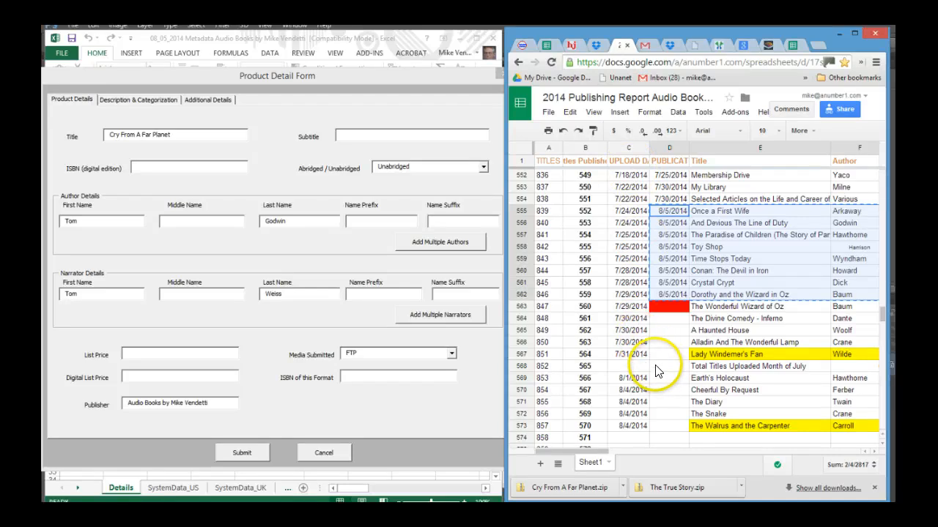
scroll(655, 374, "down", 1)
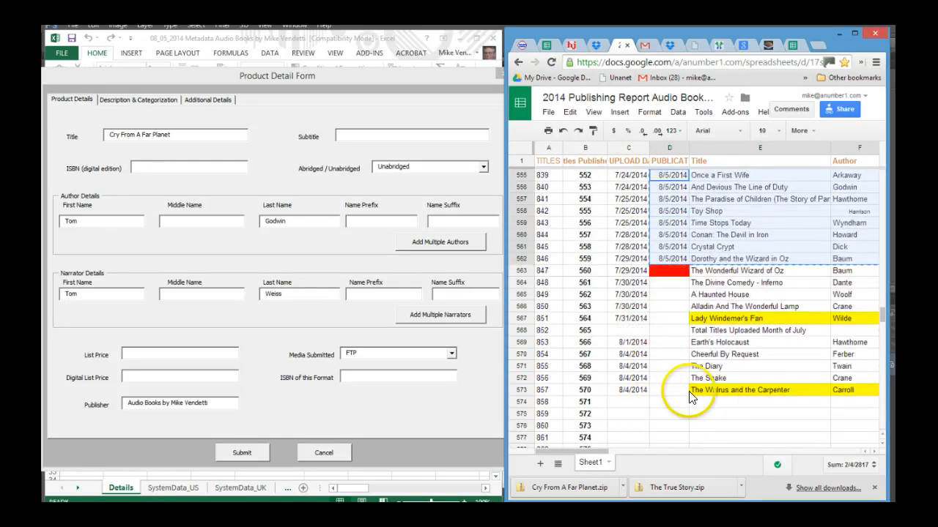
scroll(665, 393, "down", 2)
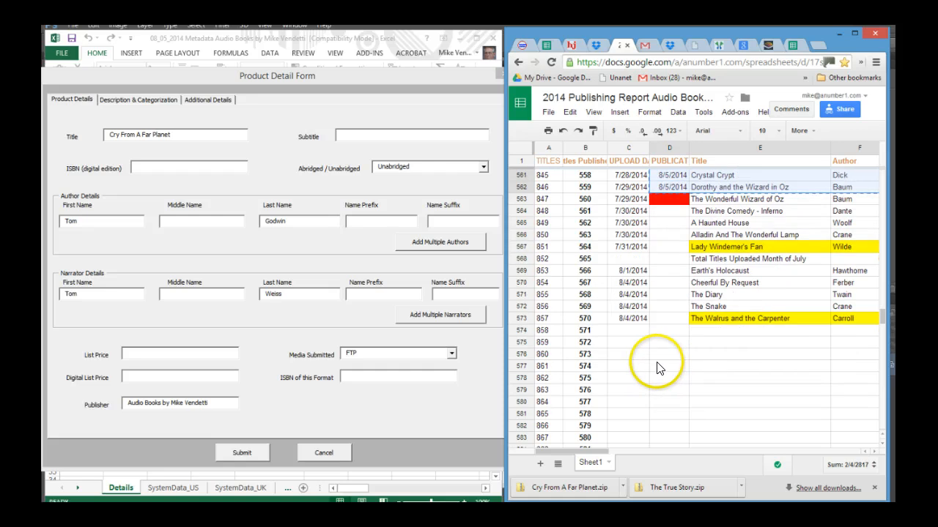
scroll(656, 356, "down", 2)
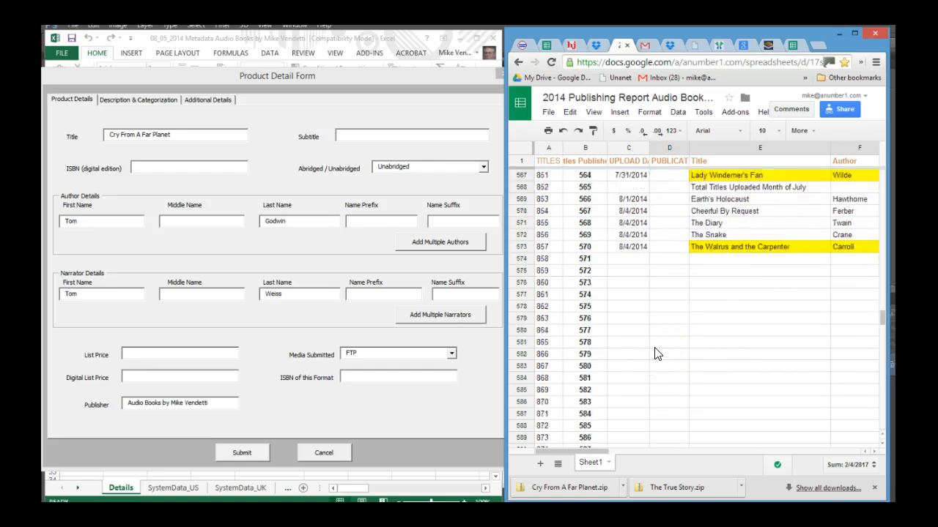
scroll(656, 354, "up", 1)
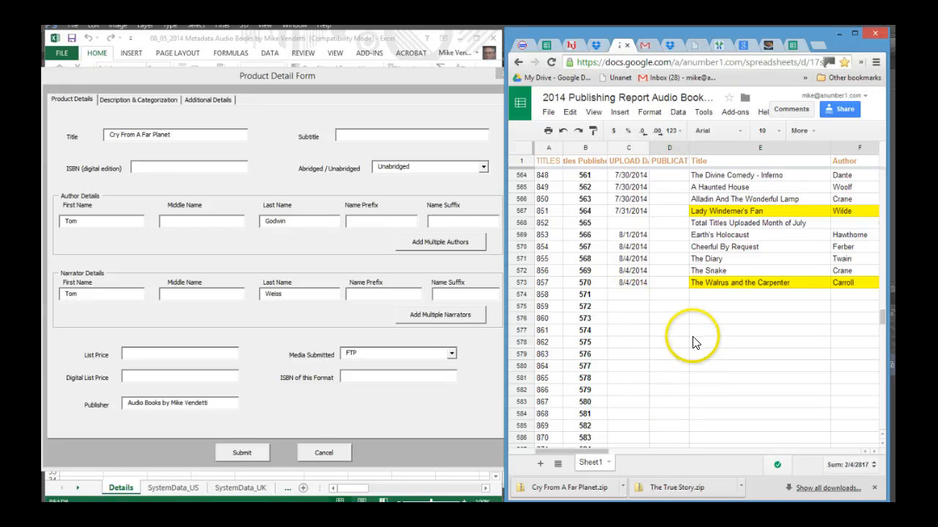
left_click(636, 295)
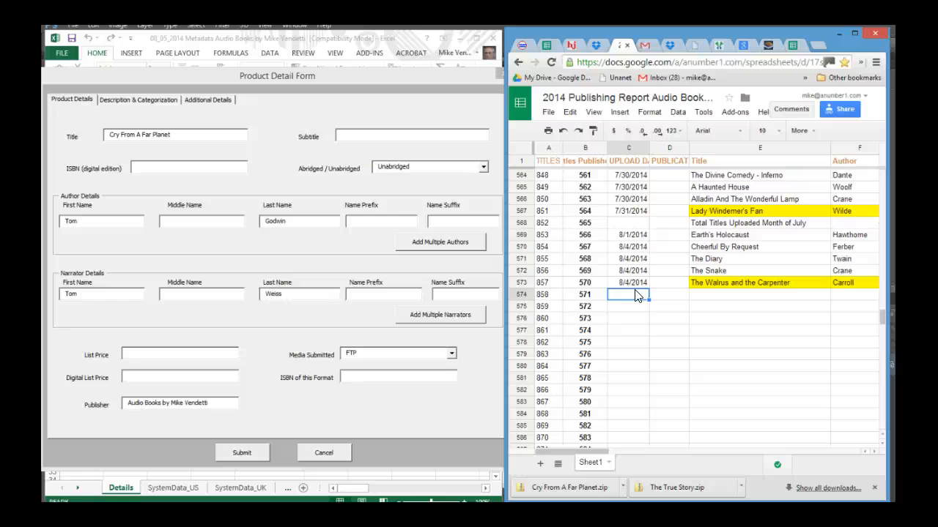
type("8/05")
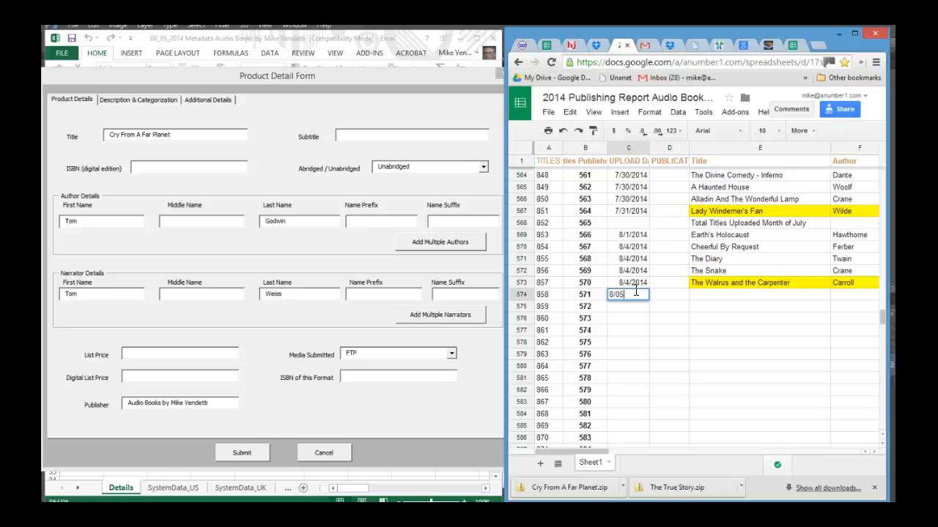
left_click(738, 294)
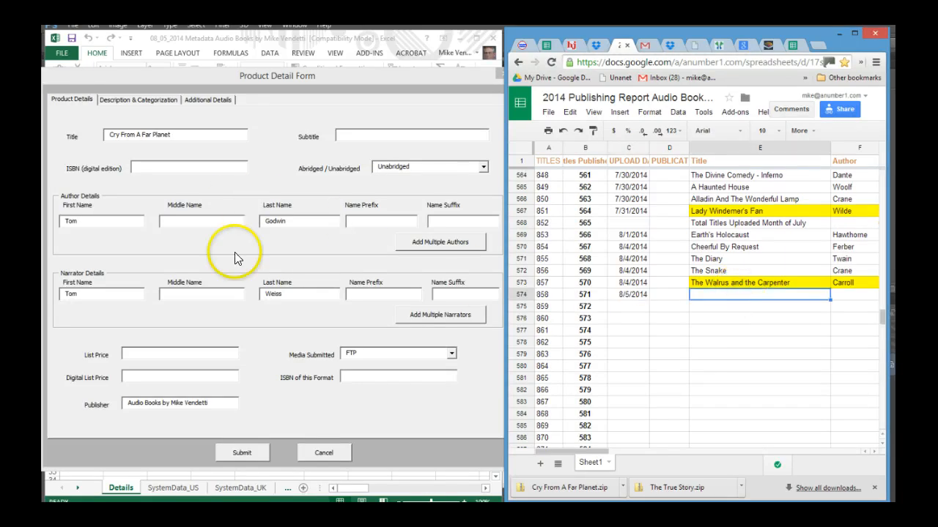
Copy the title Cry From A Far Planet from the form into row 574's Title cell
left_click_drag(173, 135, 110, 132)
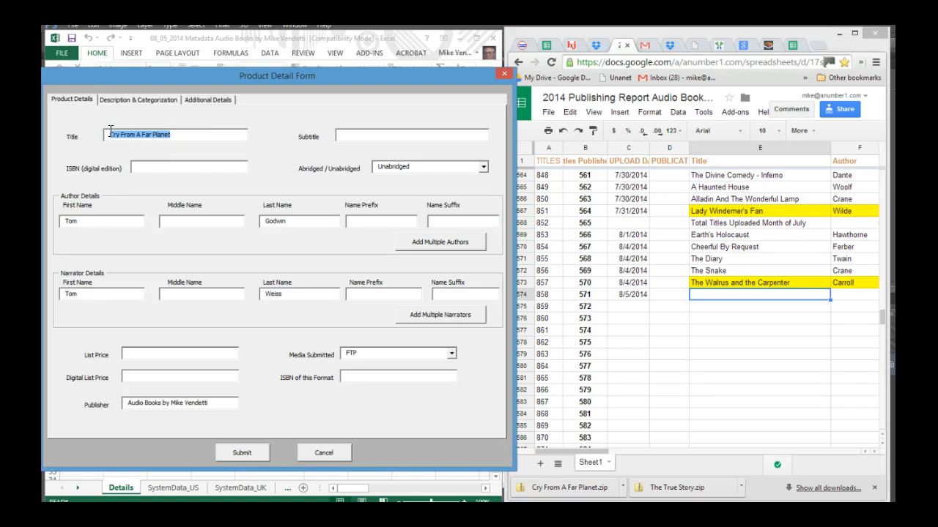
left_click(742, 293)
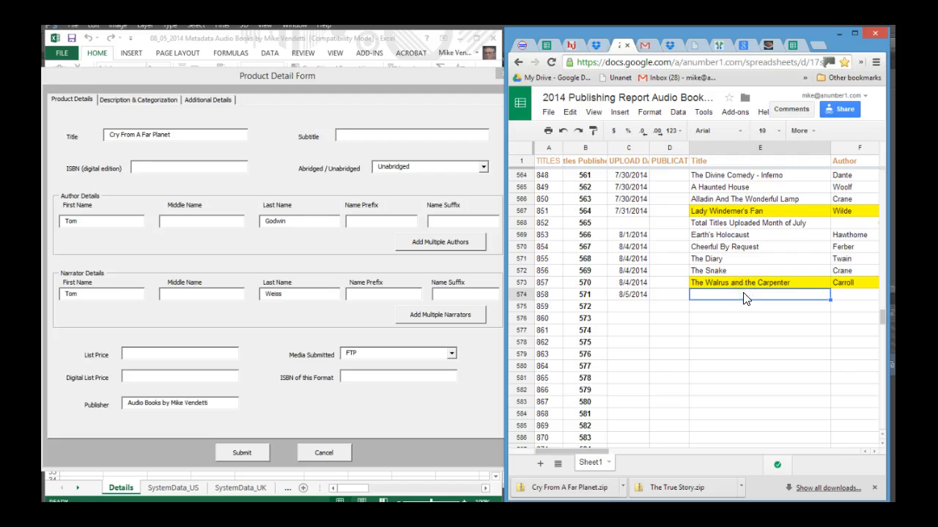
key("ctrl+v")
left_click(843, 314)
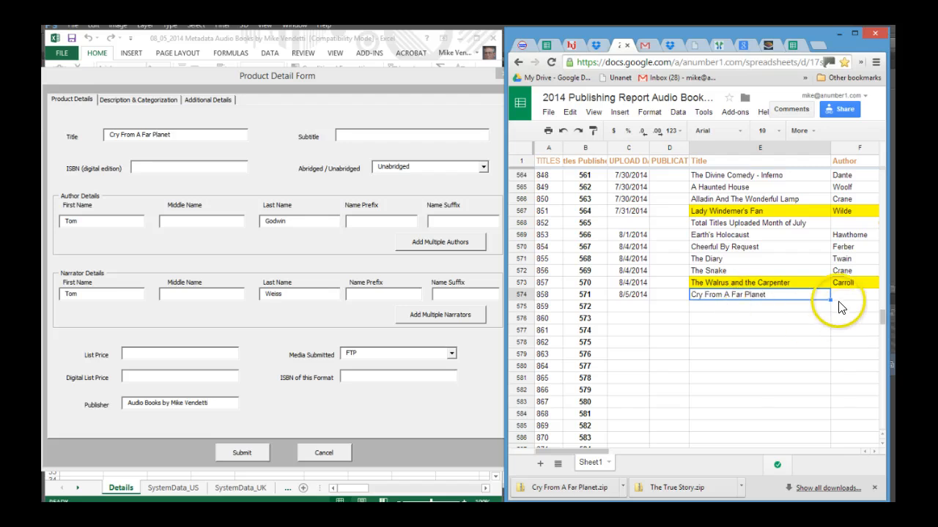
left_click(841, 296)
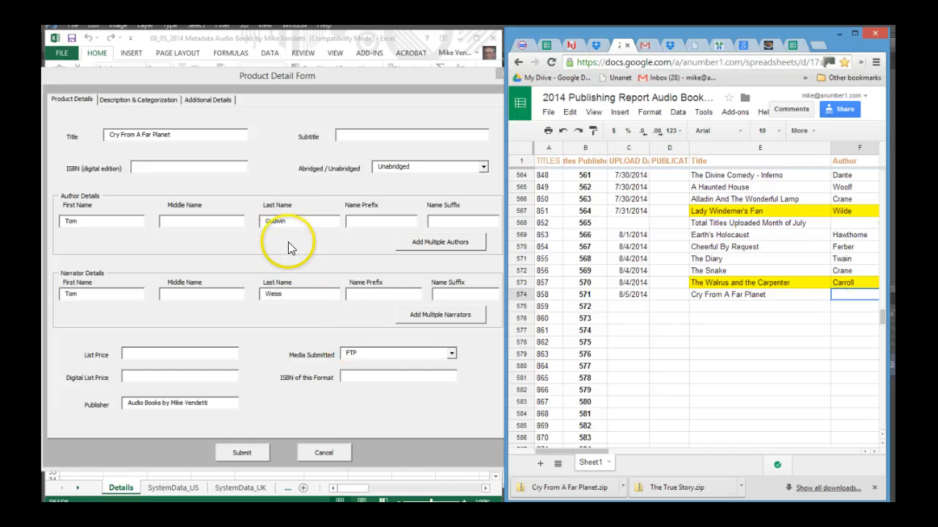
Copy the author's last name Godwin from the form into row 574's Author cell
left_click_drag(292, 223, 255, 224)
key("ctrl+c")
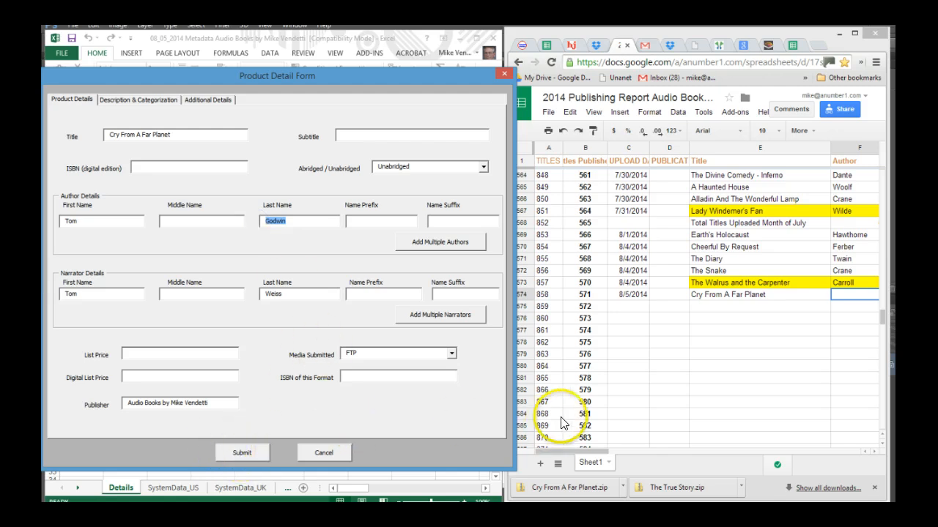
left_click(844, 296)
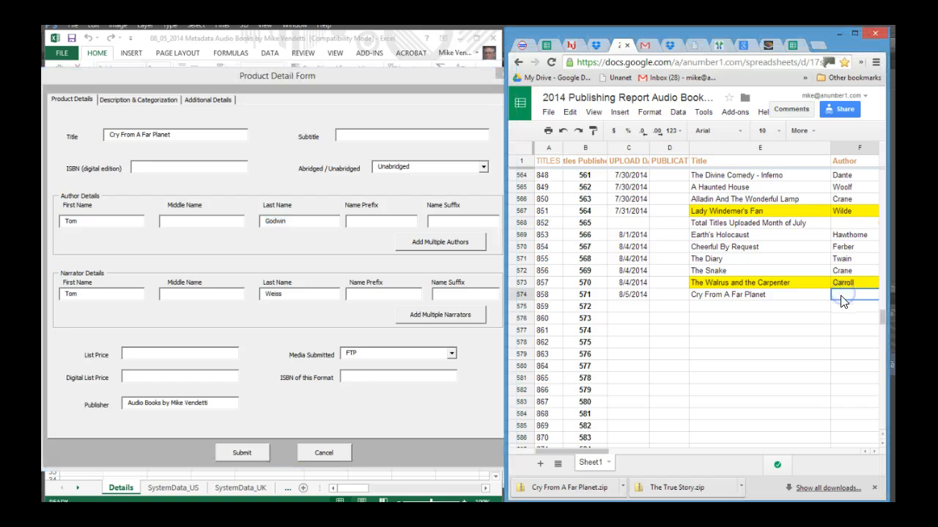
key("ctrl+v")
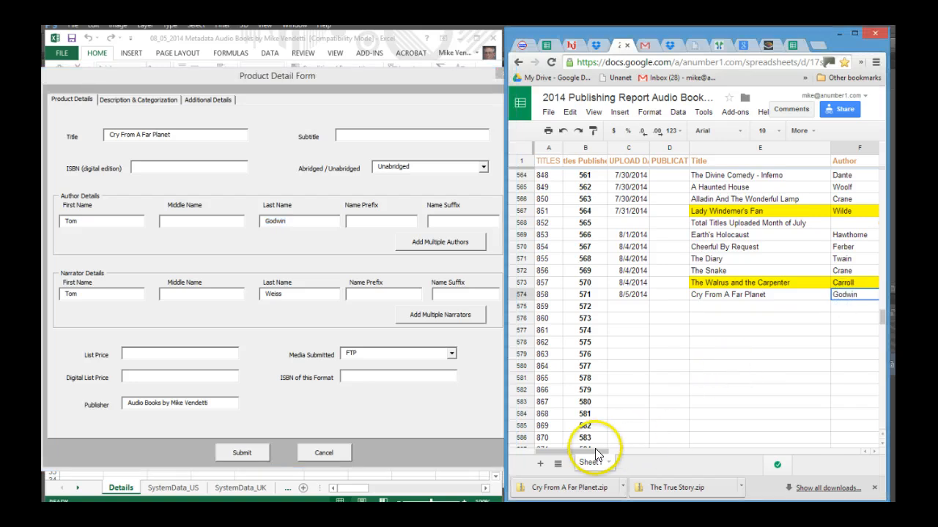
Enter the narrator Tom Weiss and the Audible price 4.99 in row 574
left_click_drag(598, 452, 664, 453)
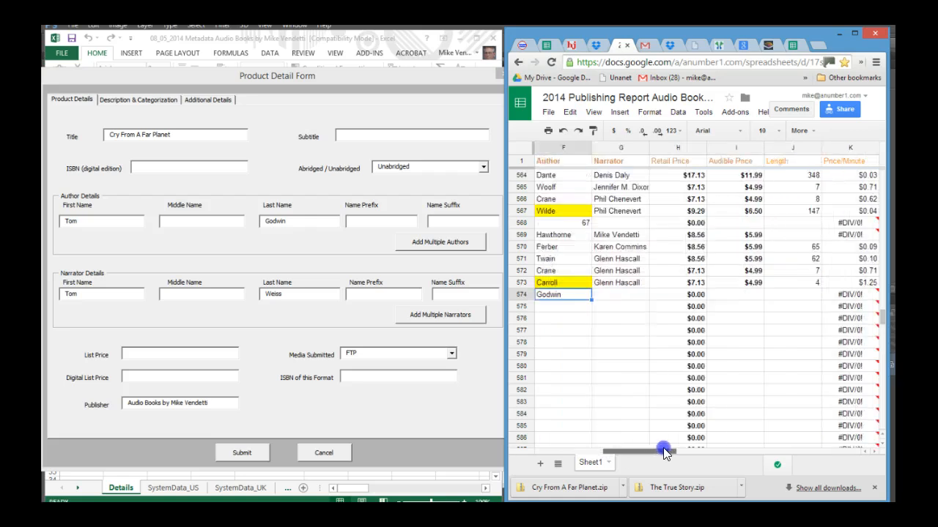
left_click(605, 297)
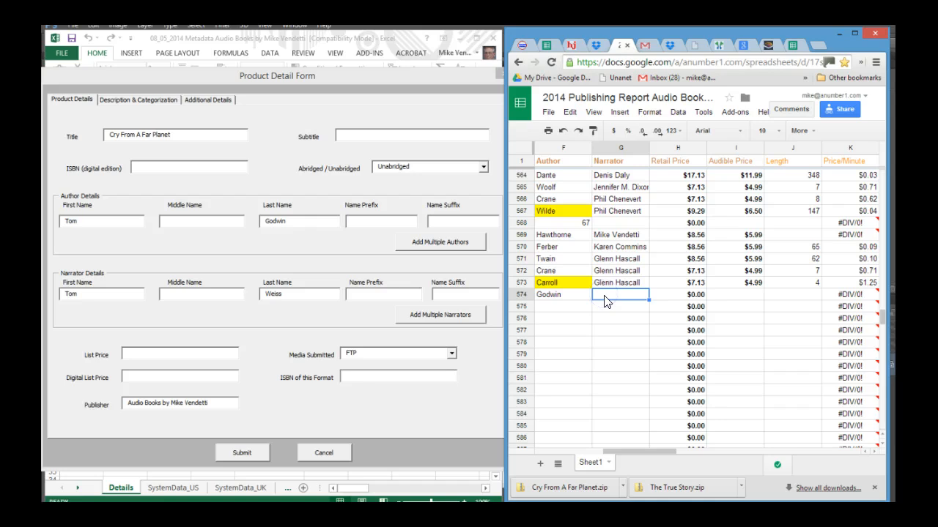
type("Tom Weiss")
left_click(752, 296)
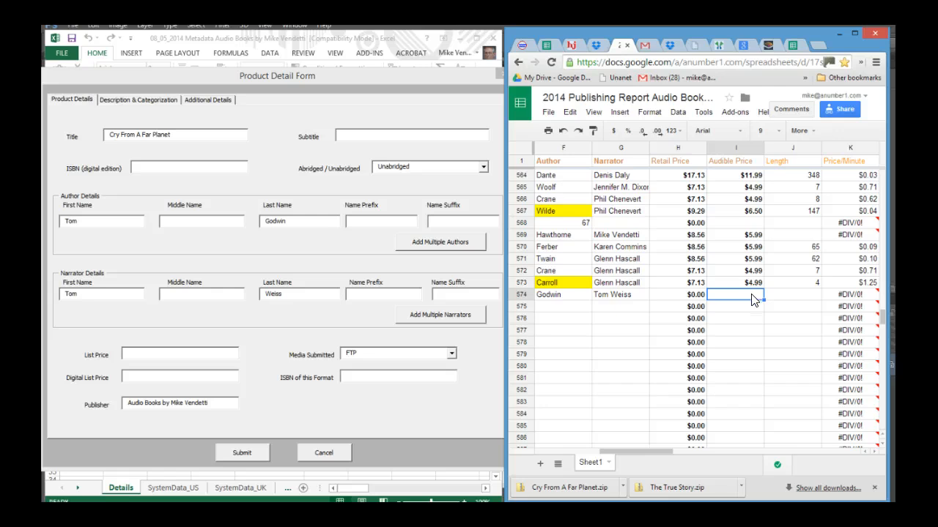
type("4.99")
key("Return")
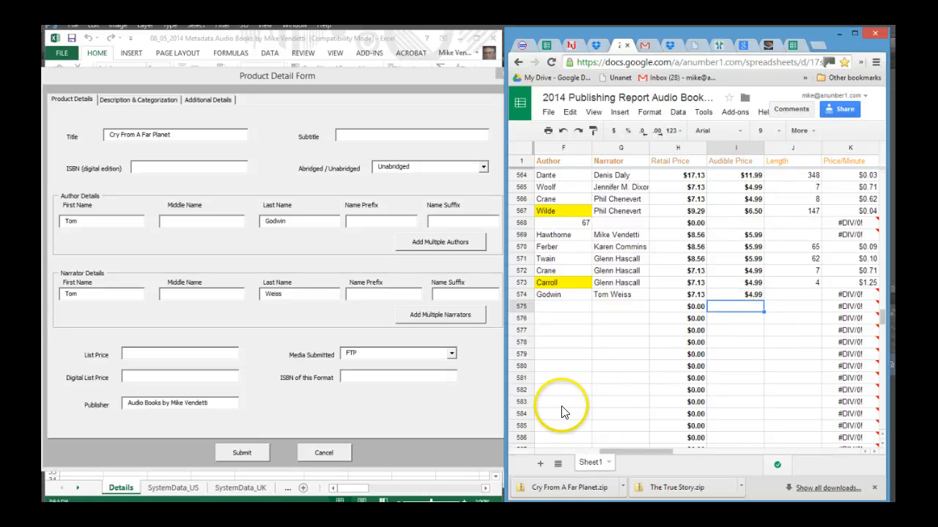
Set the form's List Price and Digital List Price to 7.13
left_click(139, 354)
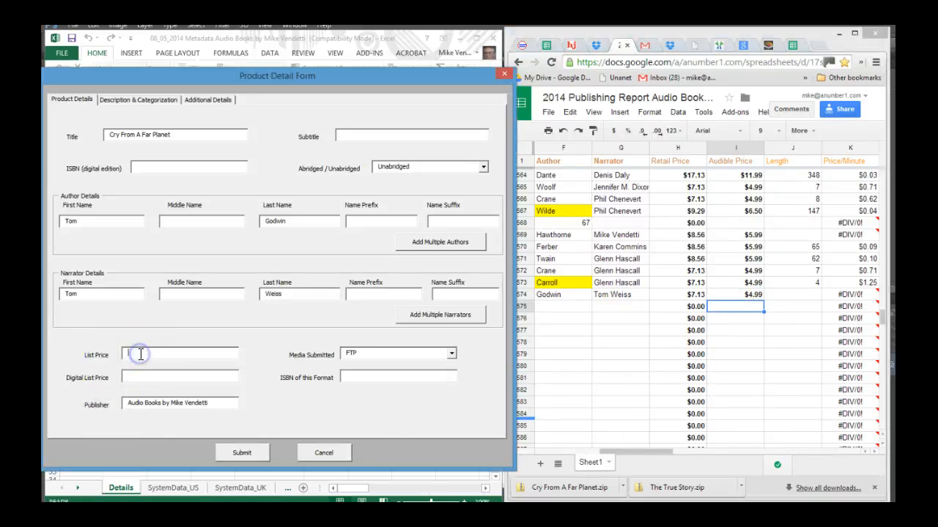
type("7.13")
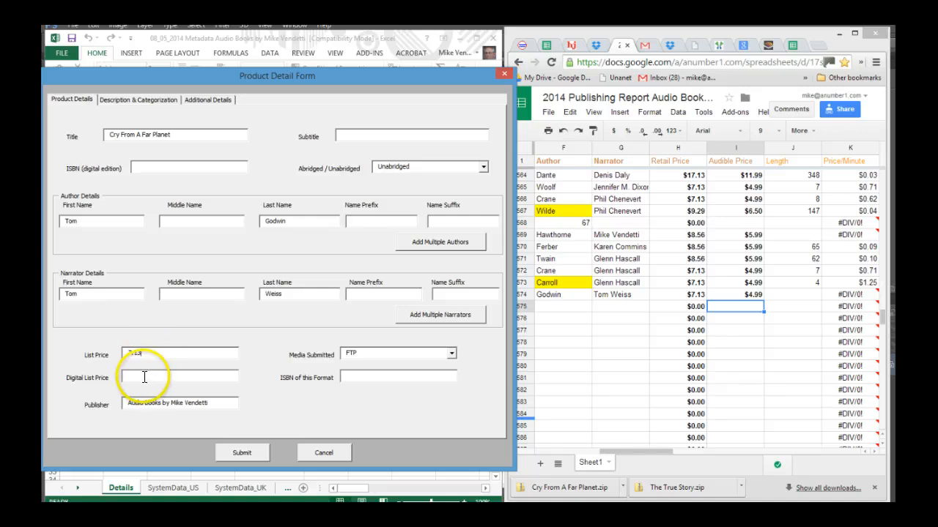
type("7.13")
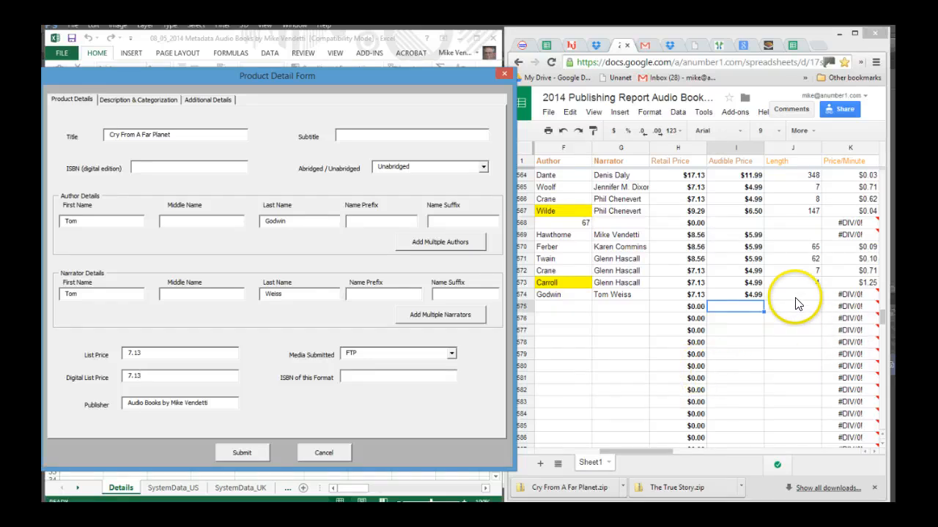
Enter the length 30 in row 574 of the publishing report
left_click(797, 299)
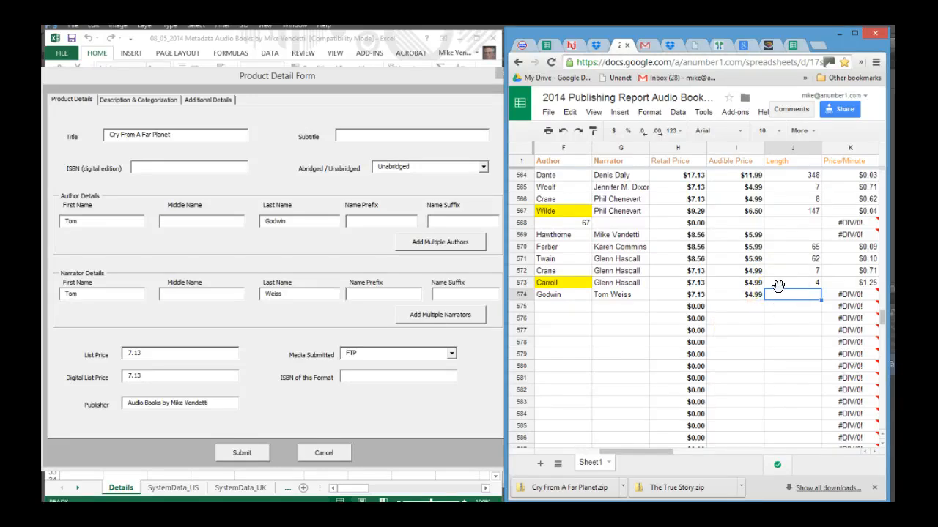
type("30")
key("Return")
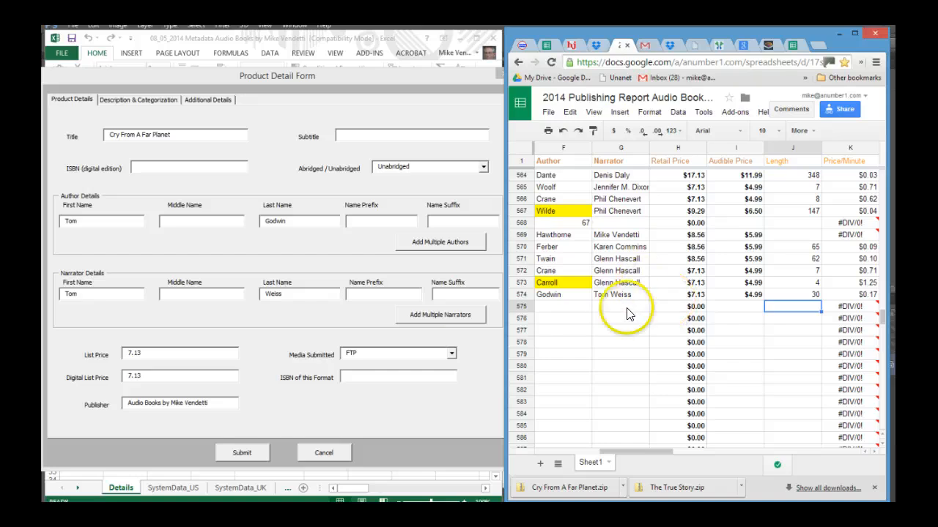
Open the form's Description & Categorization page and set Length (in minutes) to 30
left_click(240, 452)
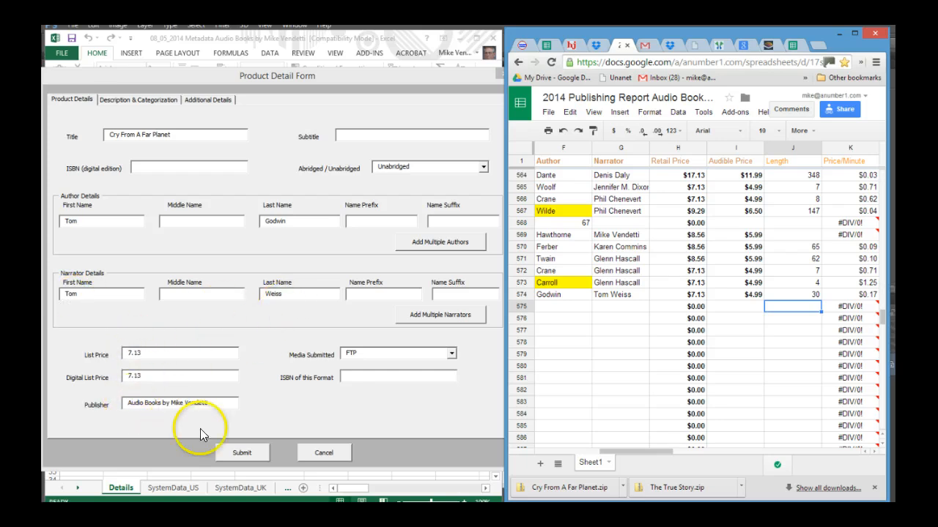
left_click(141, 101)
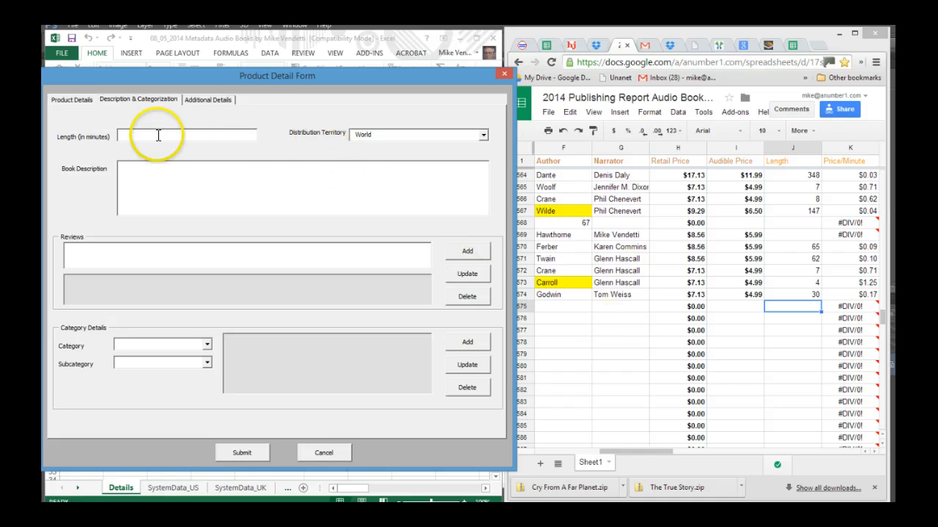
type("30")
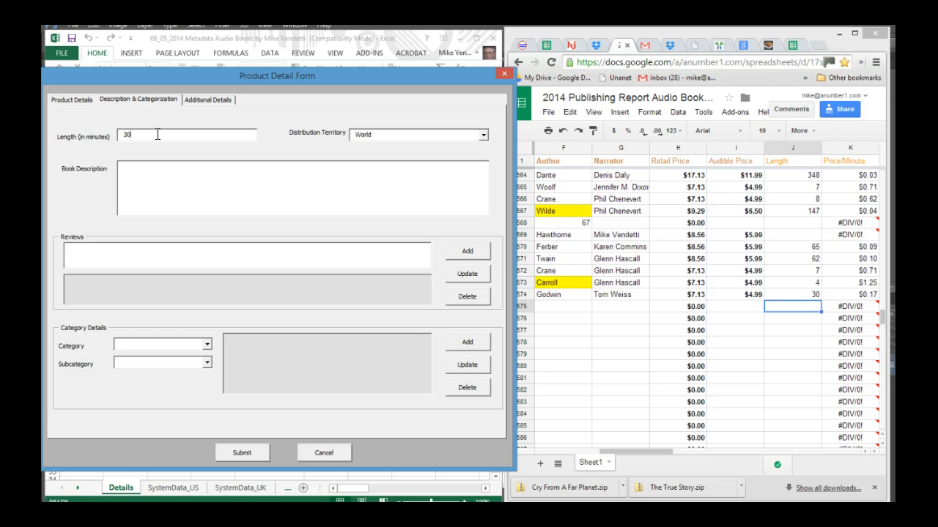
Set the Distribution Territory to US and place the cursor in Book Description
left_click(484, 137)
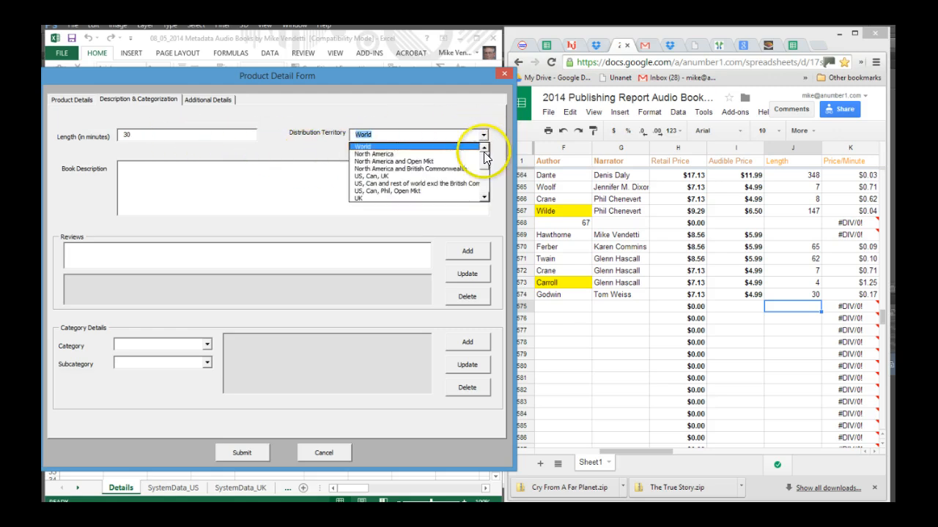
left_click(483, 150)
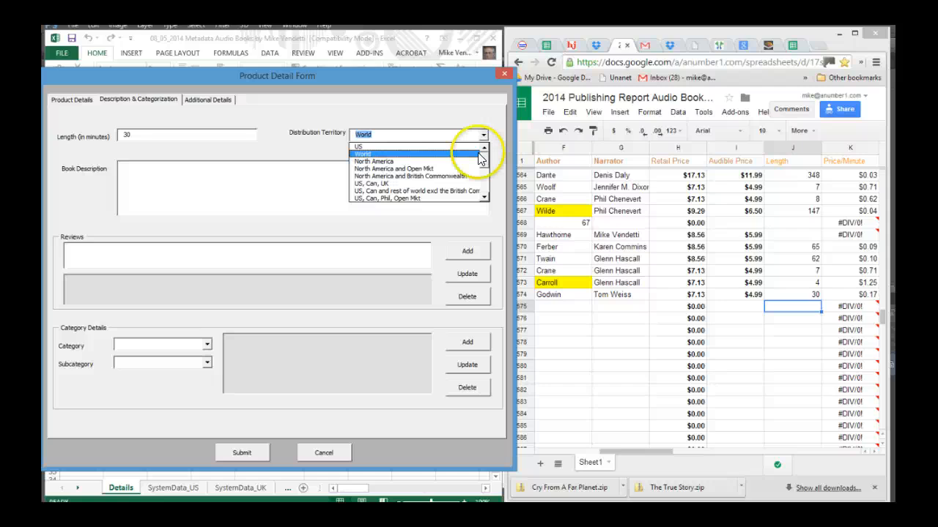
left_click(360, 147)
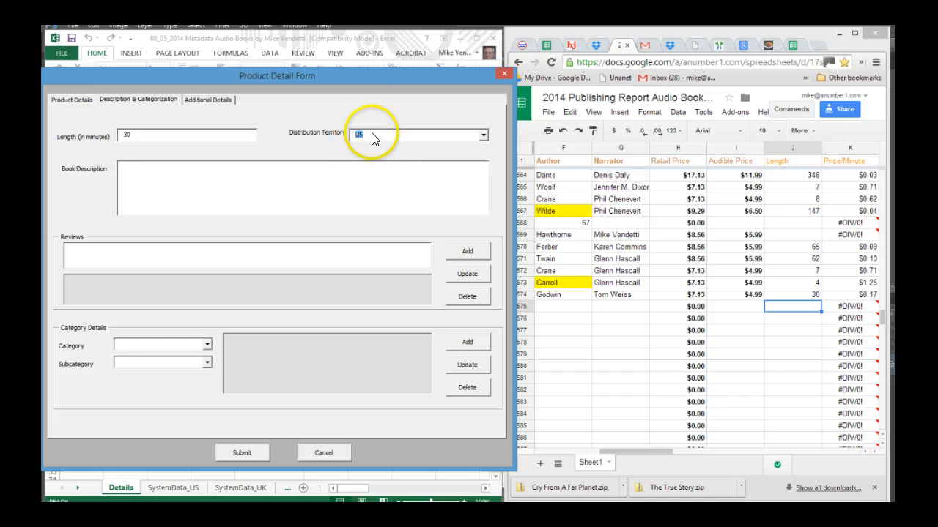
left_click(152, 181)
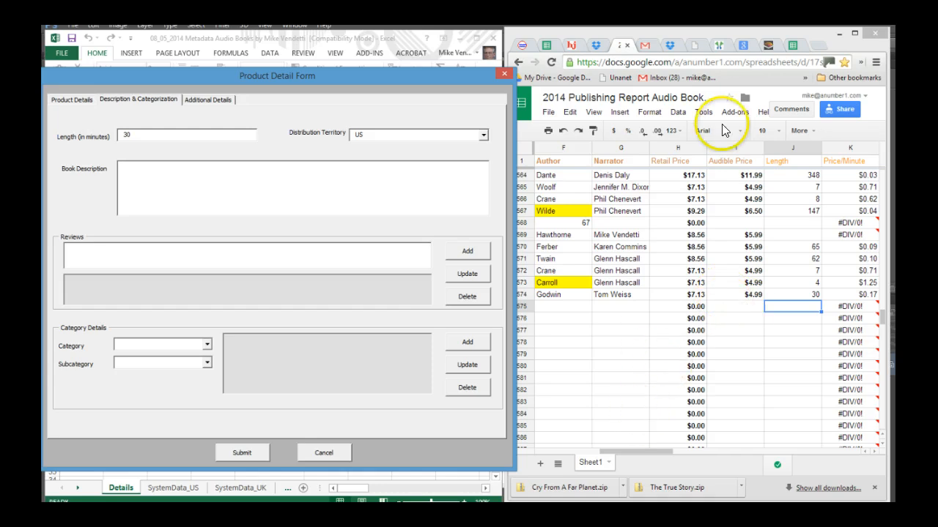
Copy the book description from row 348 of the Metadata Input sheet into the form's Book Description
left_click(545, 46)
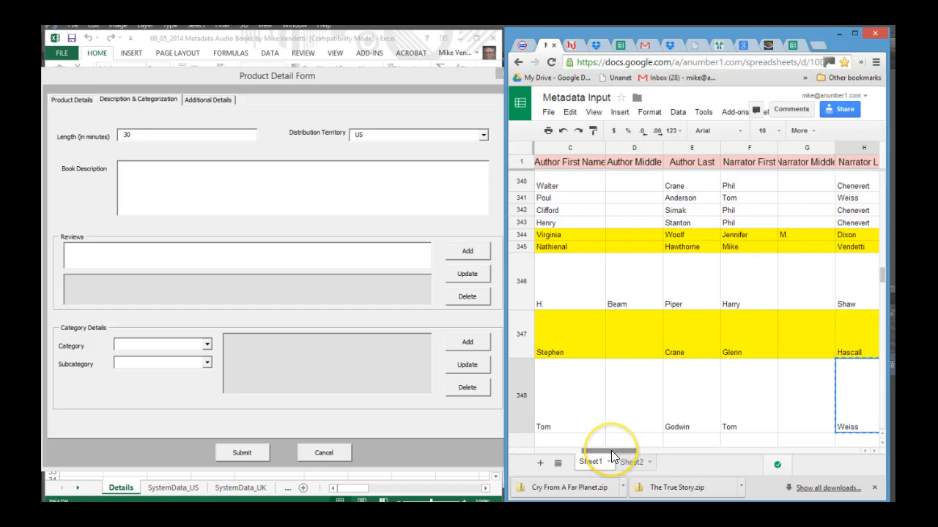
left_click_drag(611, 450, 668, 454)
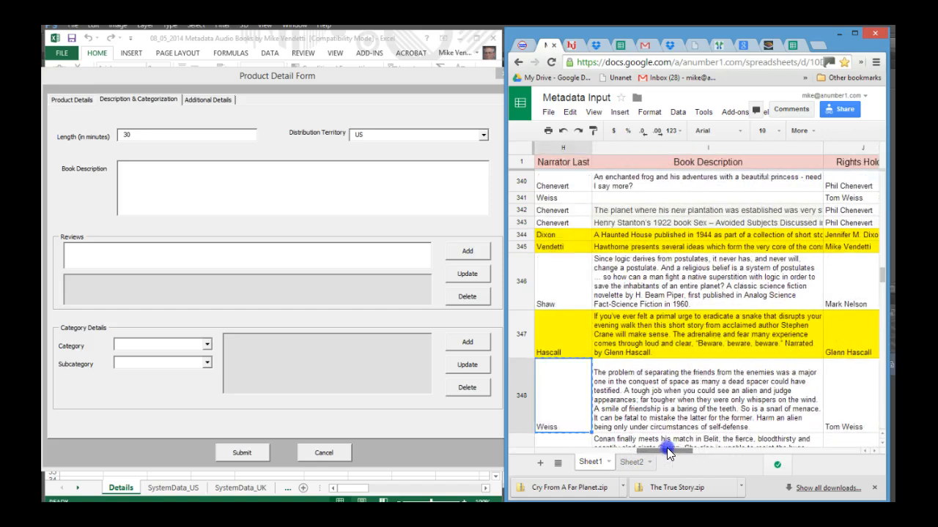
left_click(721, 395)
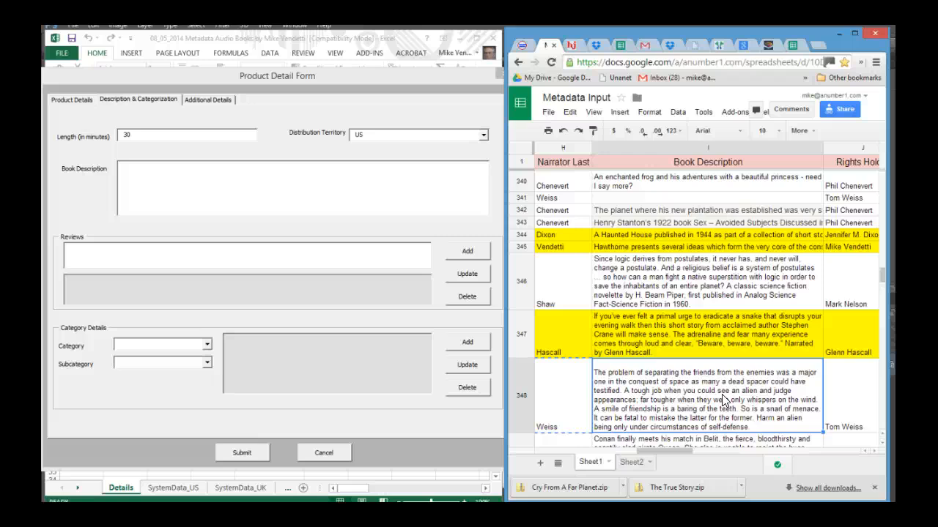
key("ctrl+v")
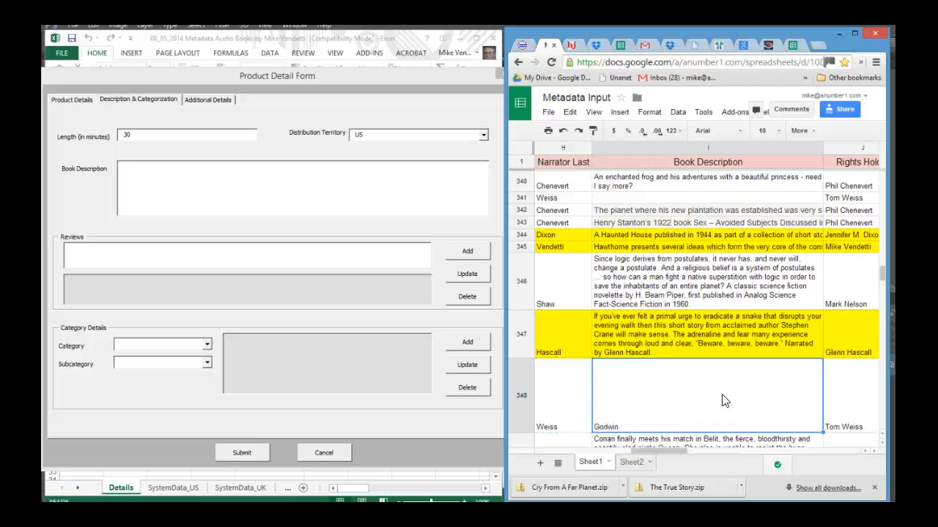
key("ctrl+z")
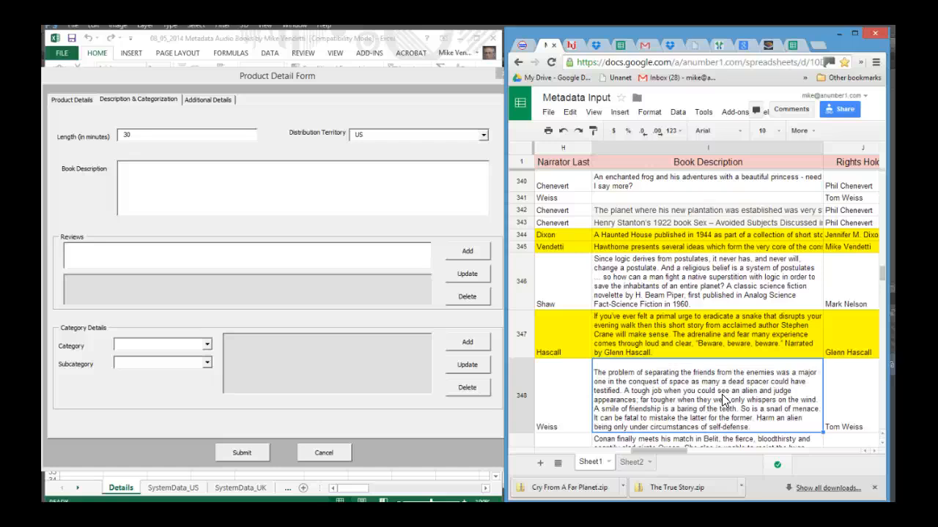
key("ctrl+c")
left_click(198, 177)
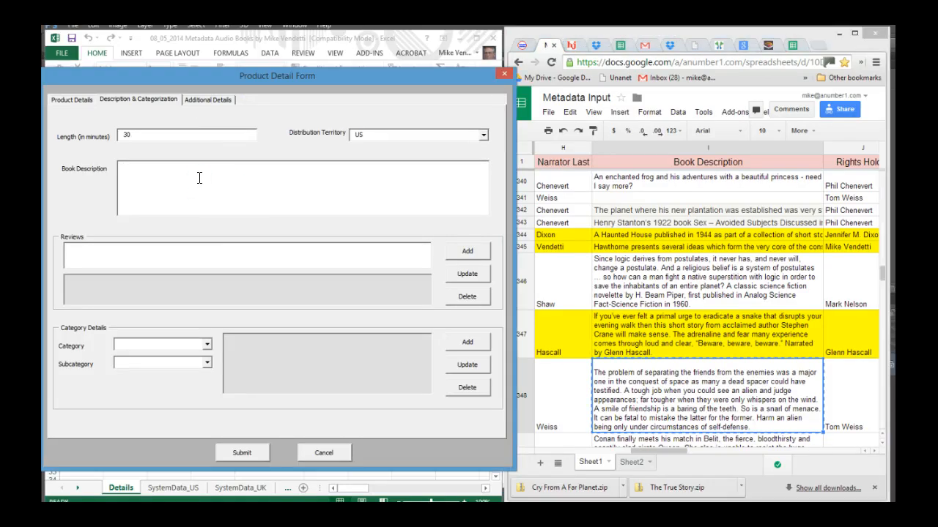
key("ctrl+v")
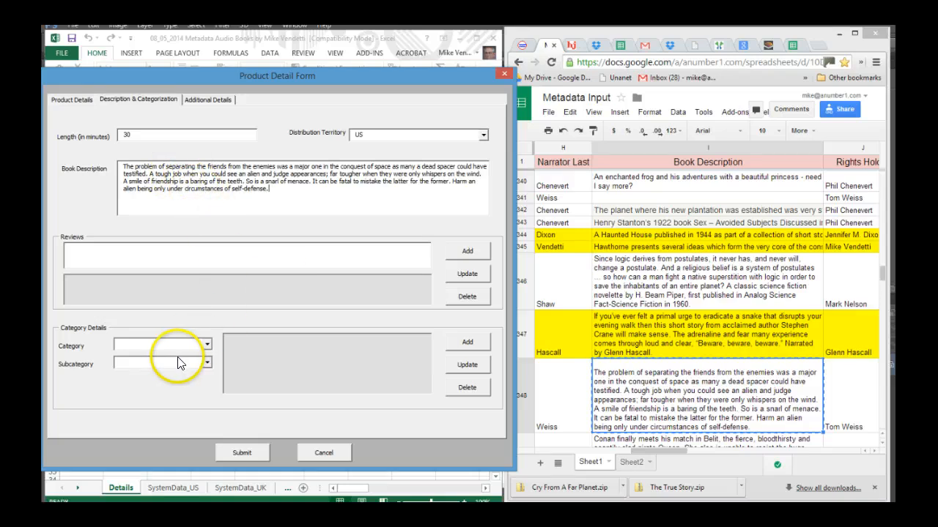
Add a category entry of Science Fiction & Fantasy with the subcategory Fantasy
left_click(207, 345)
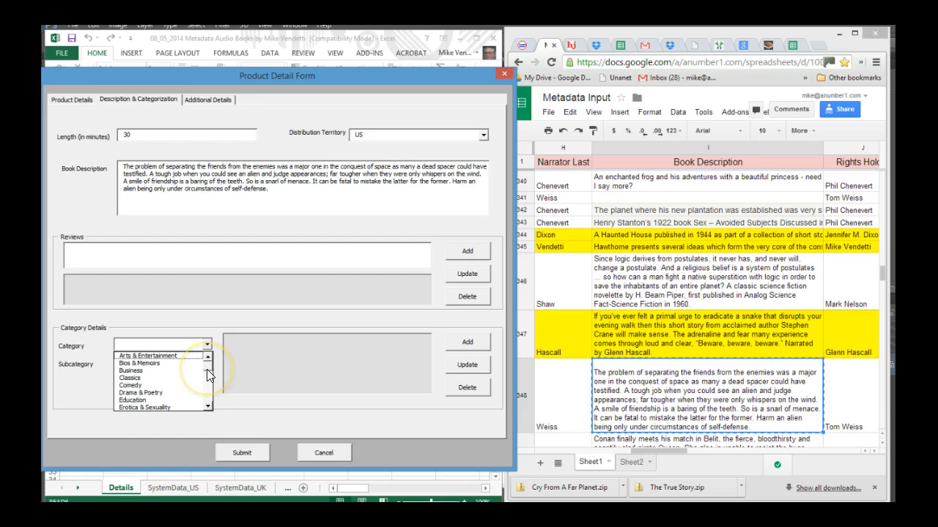
scroll(206, 369, "down", 5)
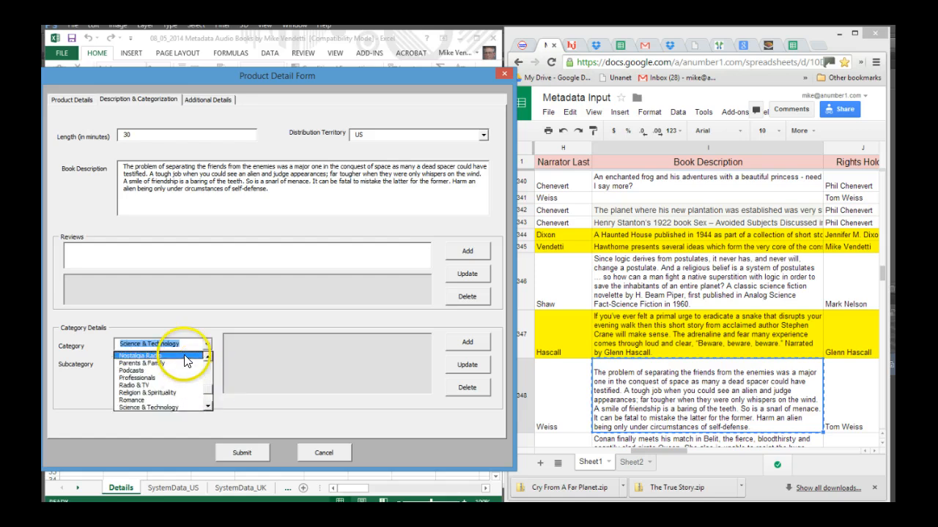
left_click(207, 405)
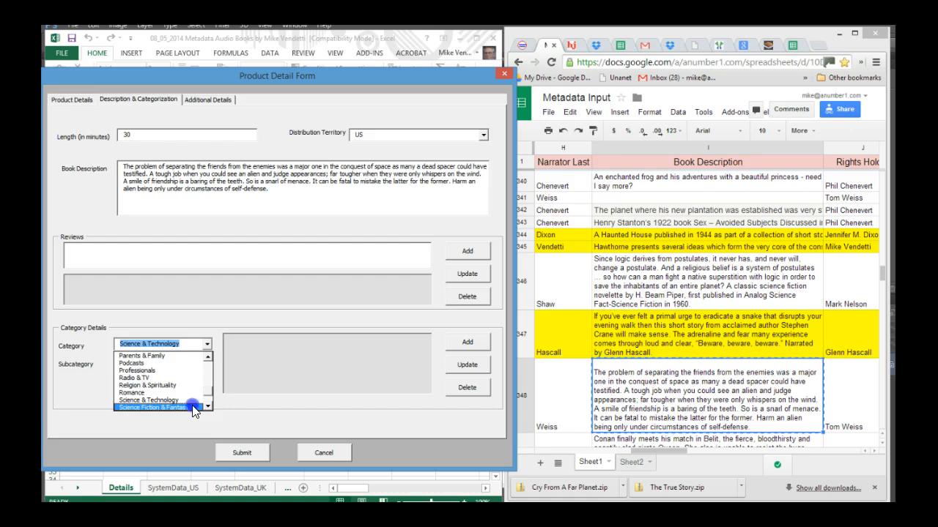
left_click(191, 405)
left_click(208, 362)
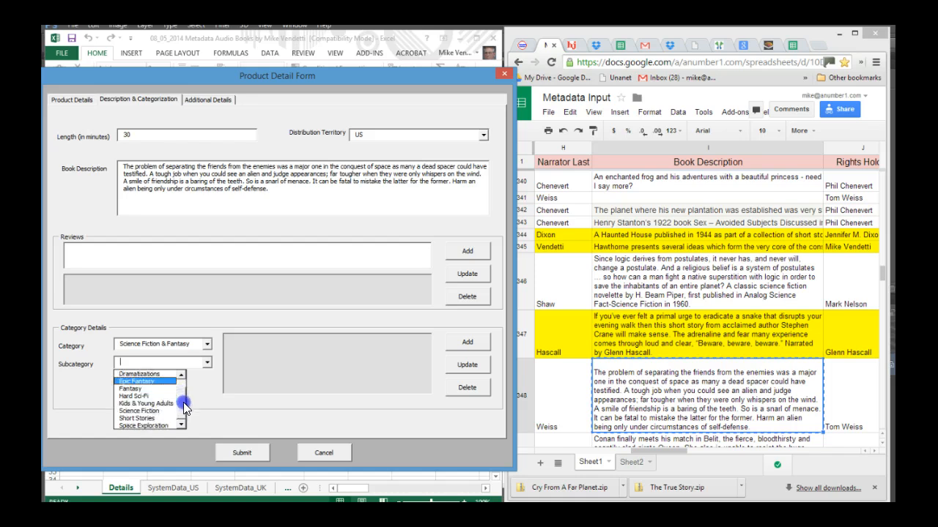
mouse_move(179, 395)
left_mouse_down()
mouse_move(130, 425)
mouse_move(141, 426)
mouse_move(136, 392)
mouse_move(146, 373)
mouse_move(178, 407)
mouse_move(181, 395)
left_mouse_up()
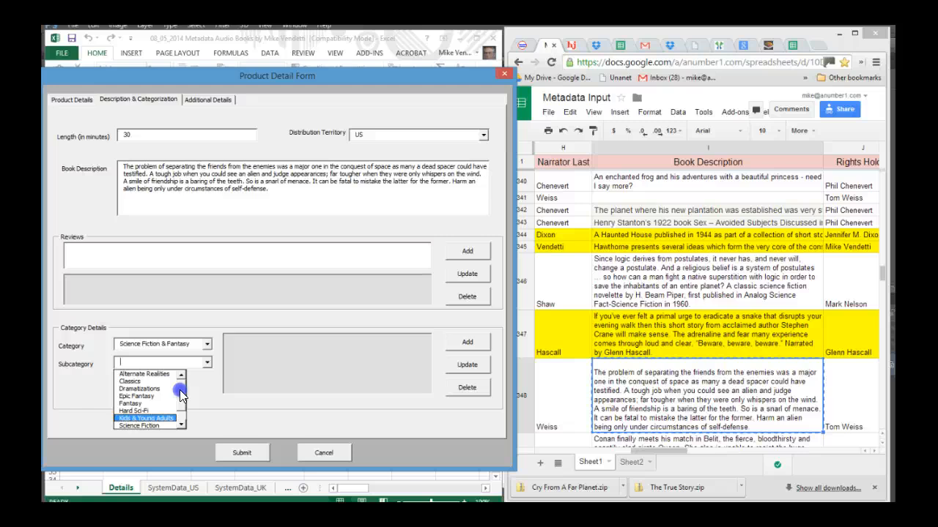
left_click_drag(181, 395, 183, 408)
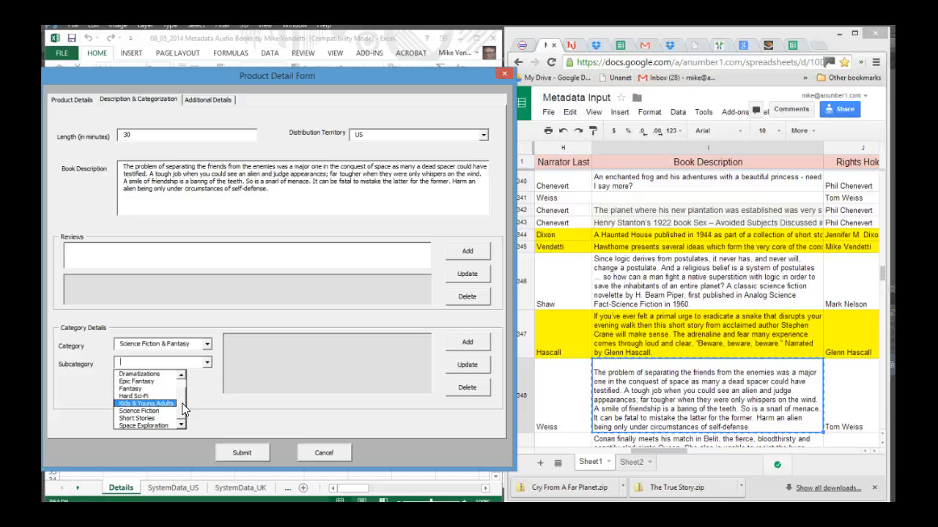
left_click(129, 388)
left_click(466, 342)
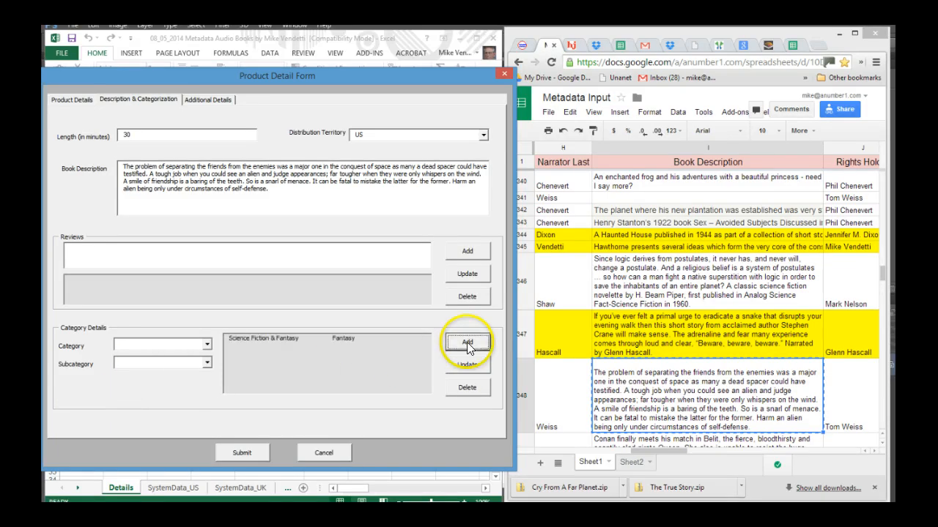
Add a second Science Fiction & Fantasy category entry with the subcategory Science Fiction
left_click(207, 348)
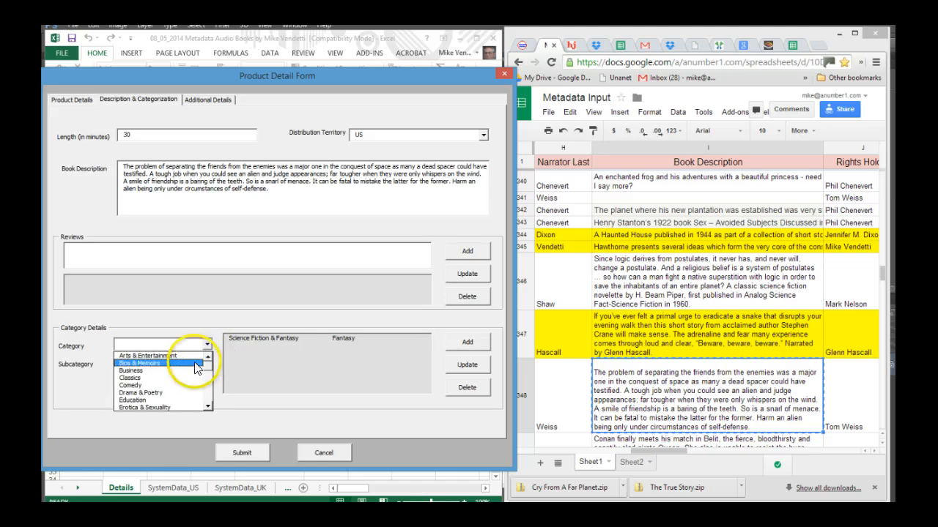
left_click(209, 407)
left_click(209, 407)
left_click(209, 406)
left_click(208, 407)
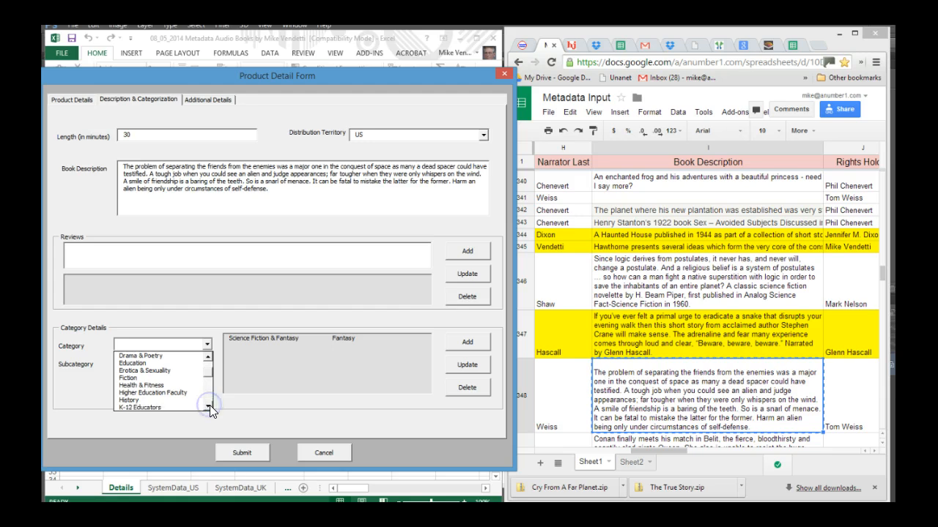
left_click(209, 406)
left_click(209, 407)
left_click(209, 406)
left_click(208, 407)
left_click(209, 407)
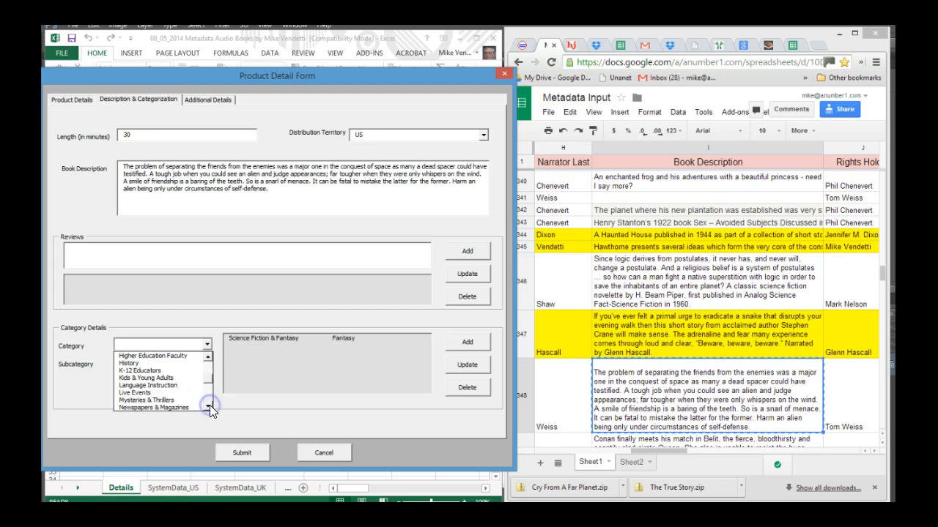
left_click(209, 406)
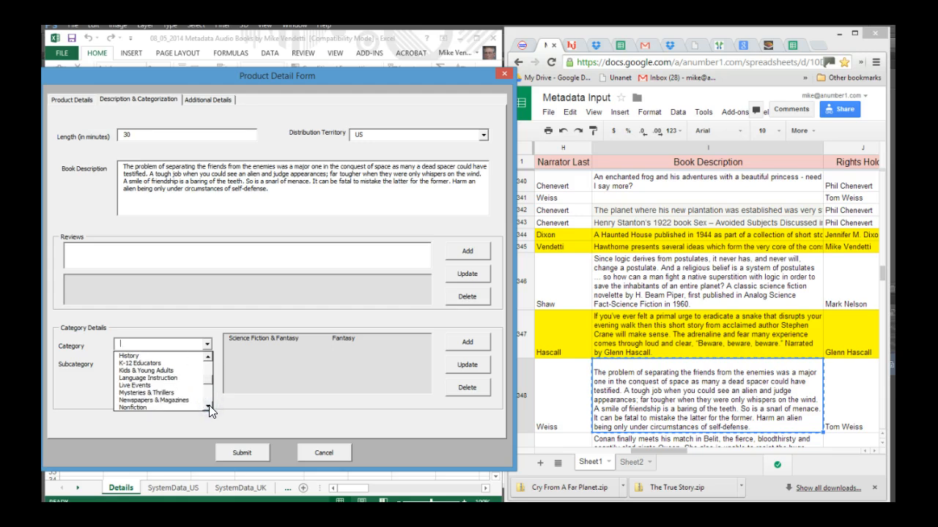
left_click(209, 406)
left_click(209, 406)
left_click(208, 406)
left_click(209, 407)
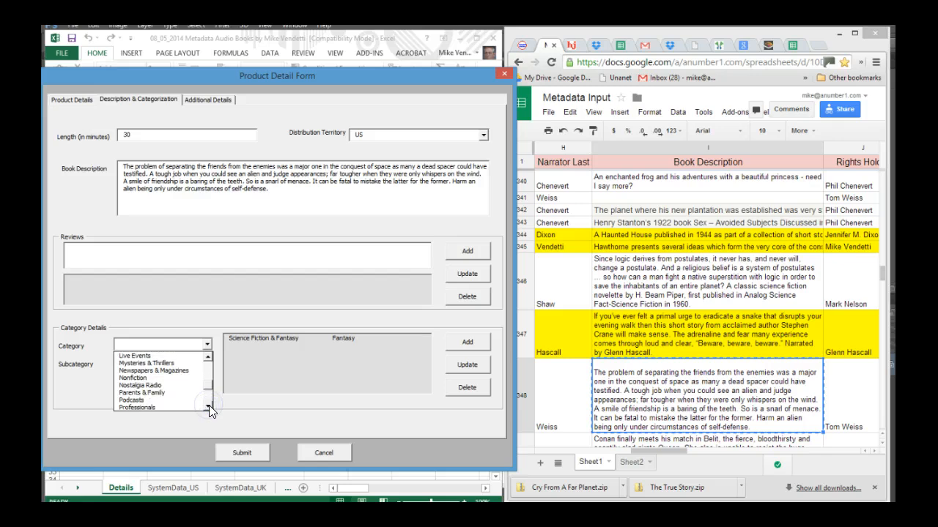
left_click(208, 407)
left_click(209, 407)
left_click(209, 407)
left_click(209, 407)
left_click(209, 407)
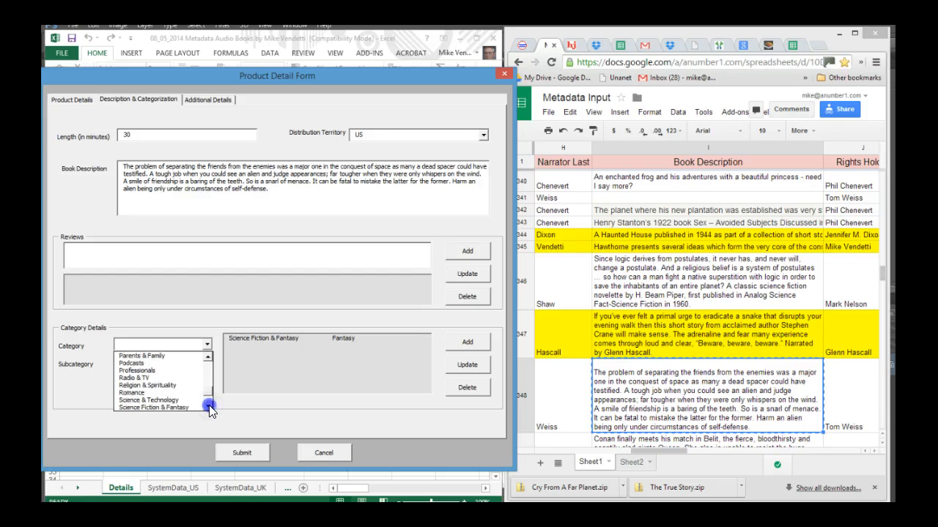
left_click(208, 407)
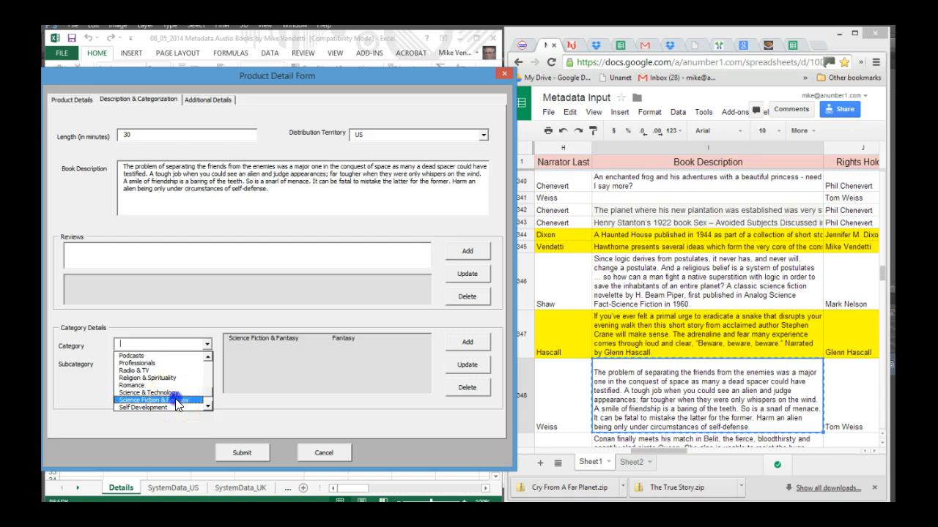
left_click(177, 401)
left_click(207, 364)
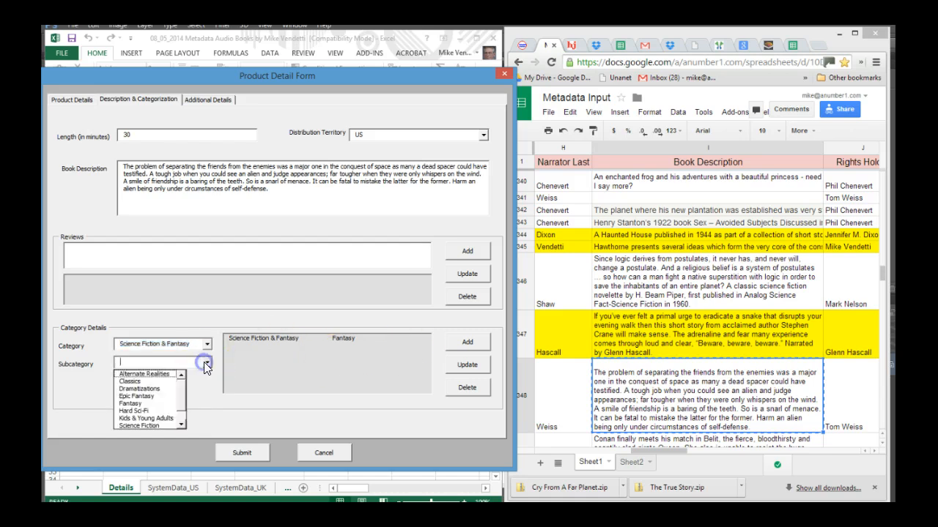
left_click(150, 426)
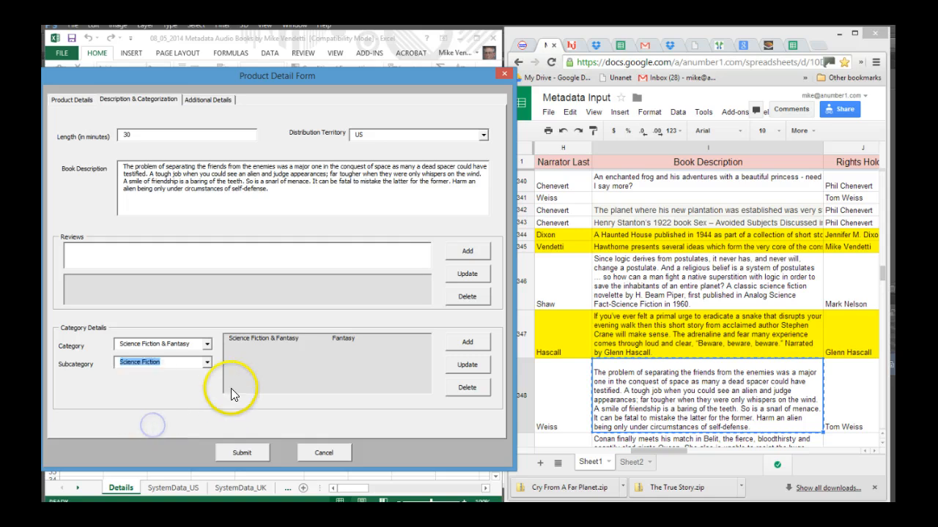
left_click(468, 342)
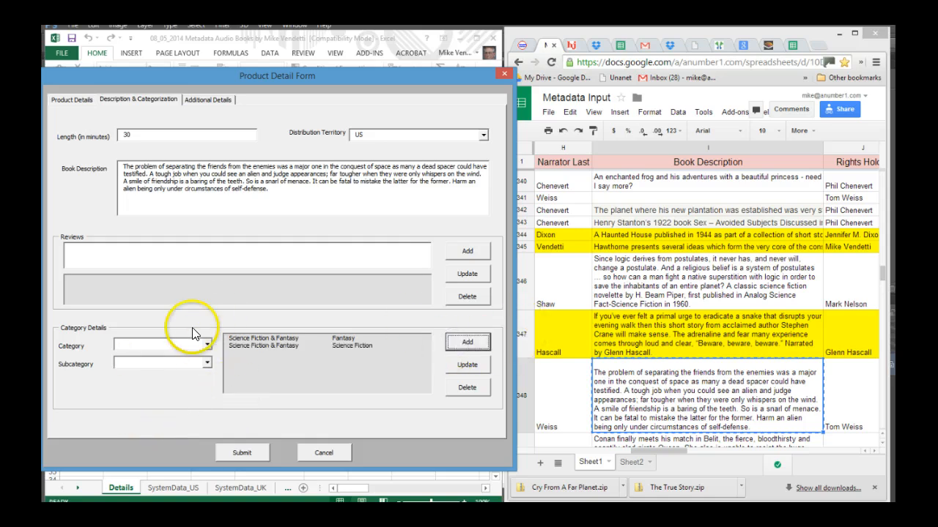
Add a third Science Fiction & Fantasy category entry with the subcategory Short Stories
left_click(207, 345)
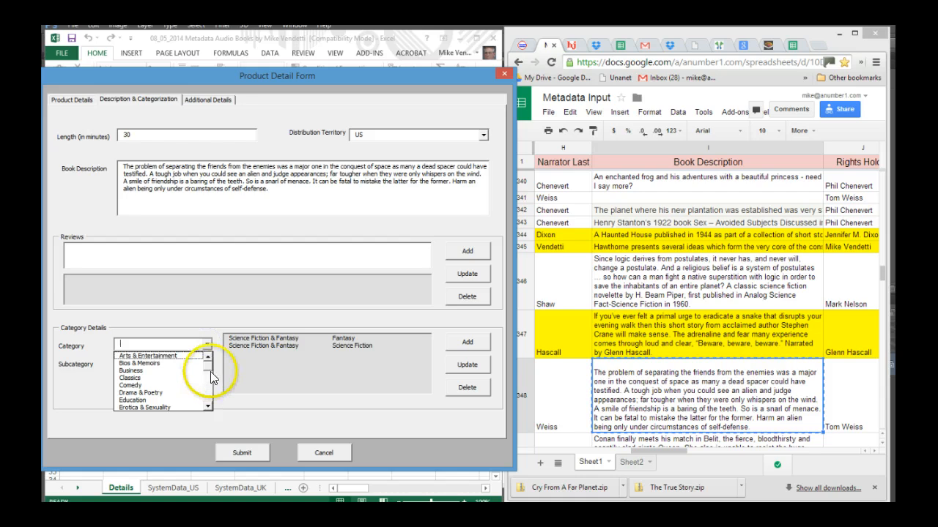
left_click_drag(208, 366, 209, 397)
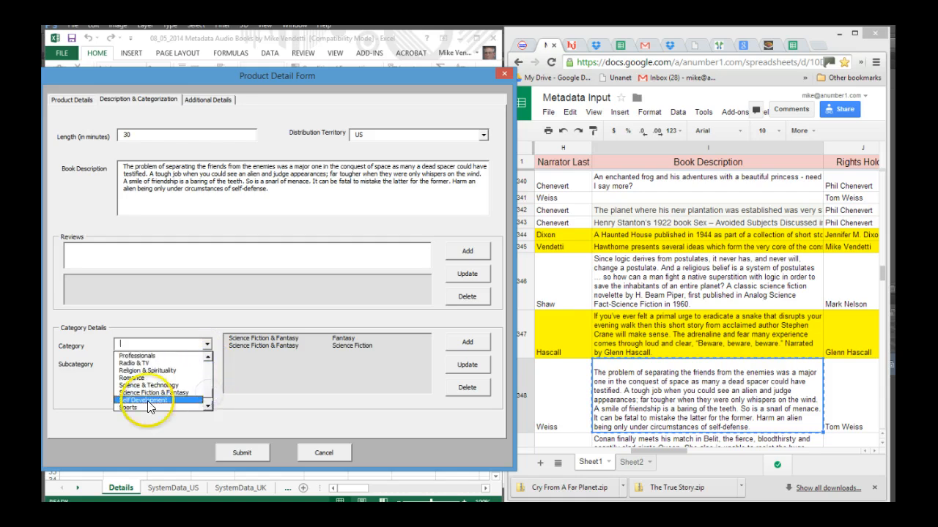
left_click(143, 392)
left_click(208, 360)
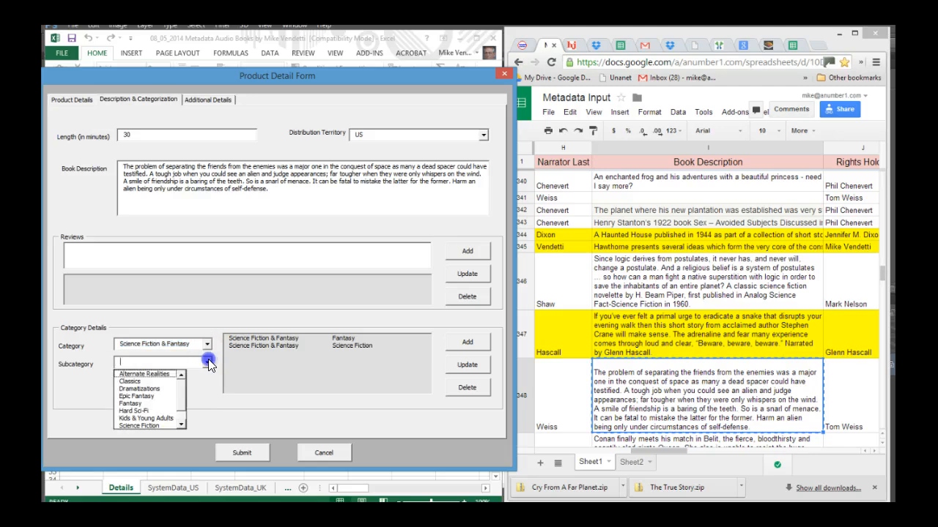
left_click(181, 424)
left_click(181, 425)
left_click(149, 419)
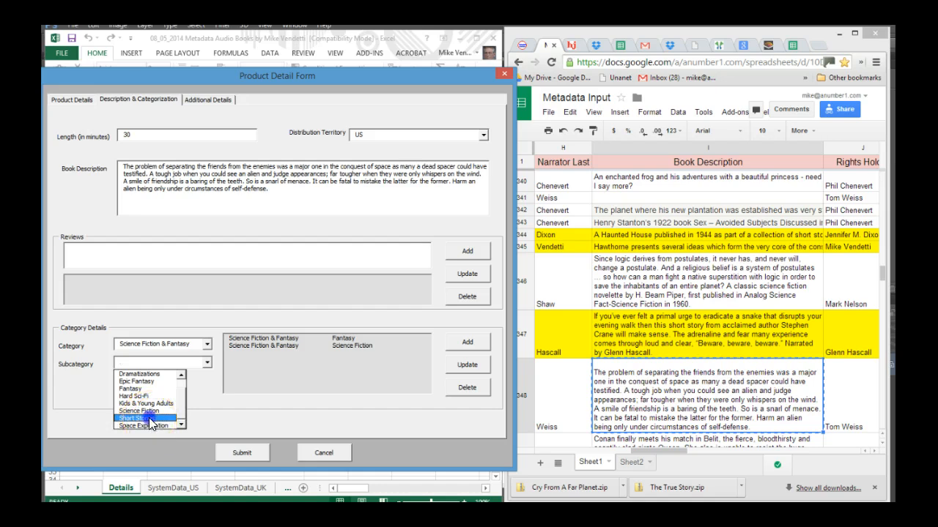
left_click(469, 342)
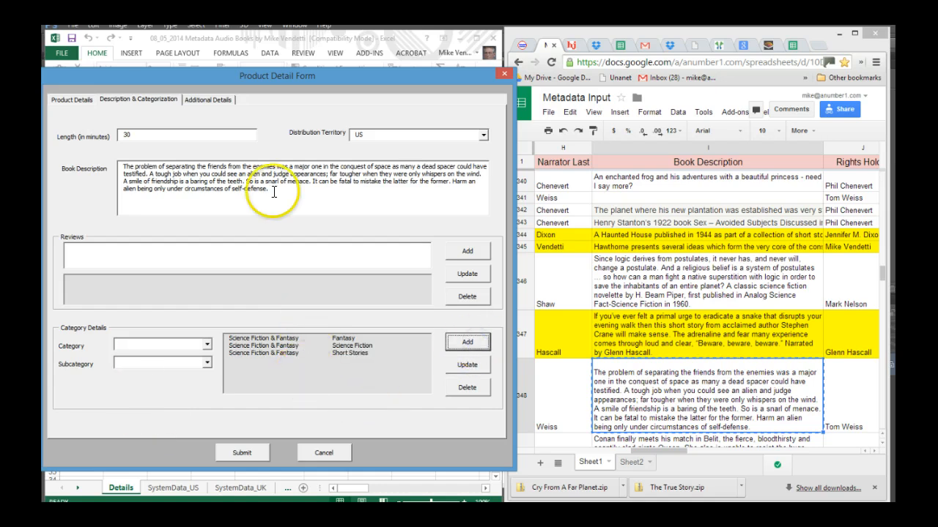
On Additional Details, set the Audiobook copyright Holder to the rights holder from row 348, then return to Product Details
left_click(212, 102)
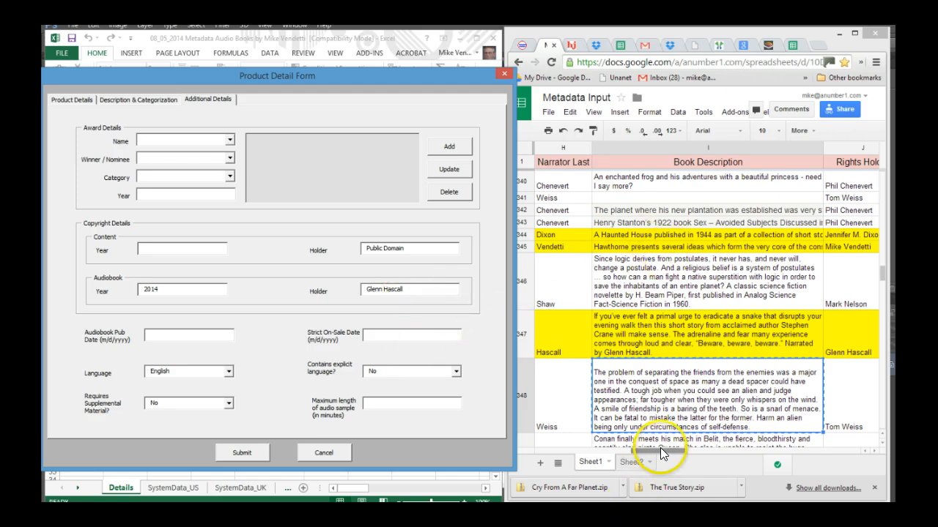
left_click_drag(660, 449, 686, 447)
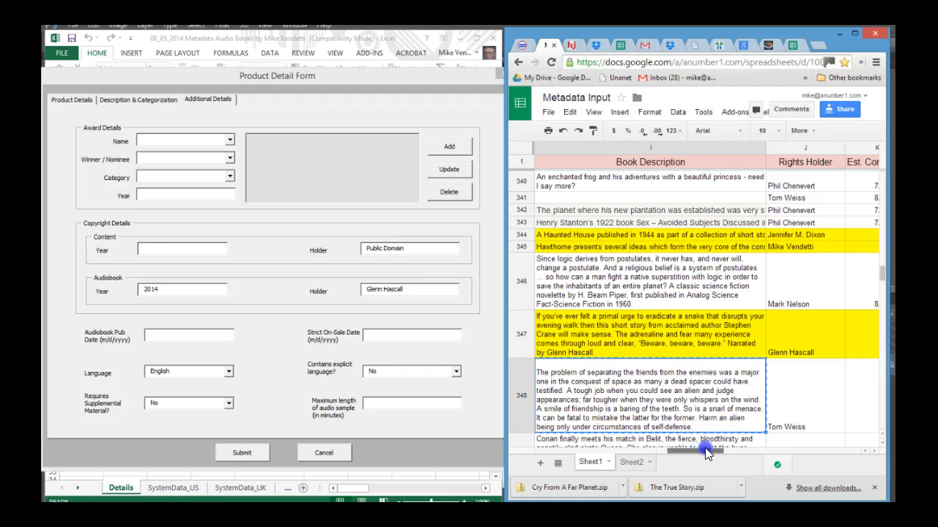
left_click(780, 430)
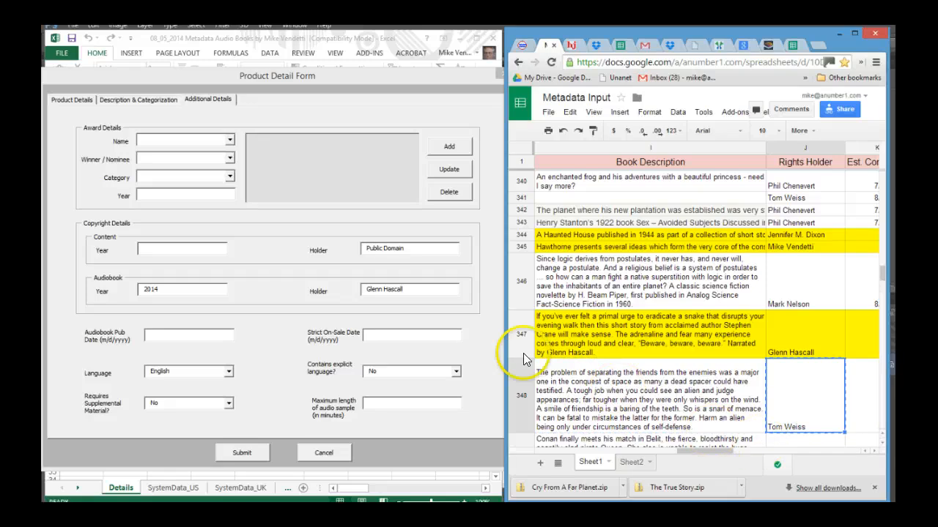
left_click(411, 288)
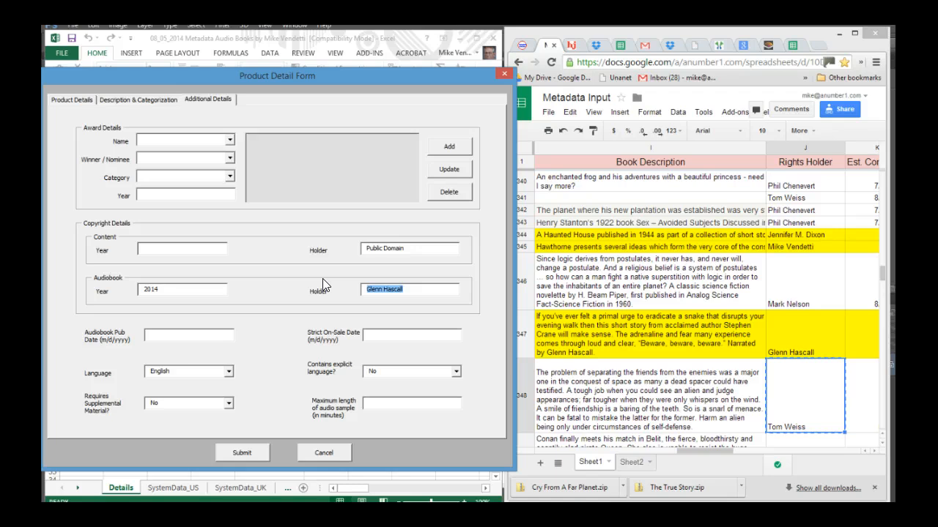
type("Tom Weiss")
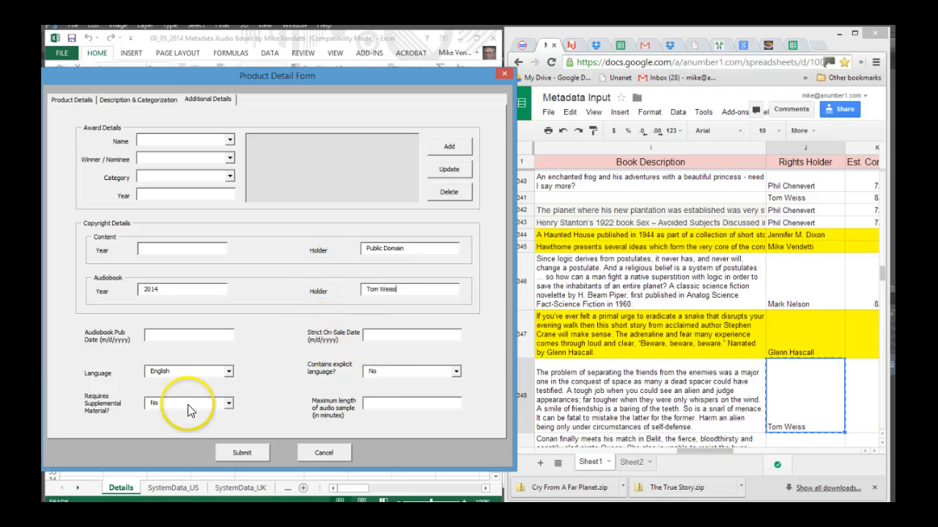
left_click(66, 99)
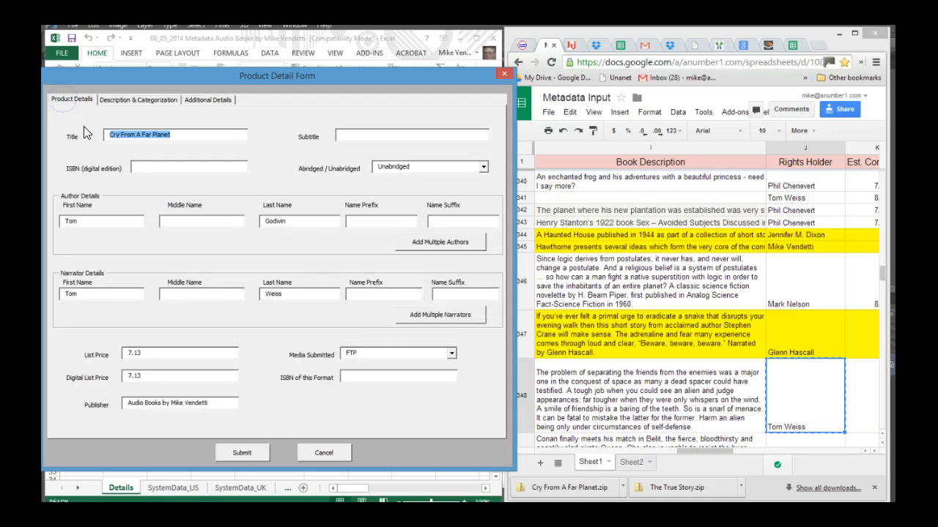
Review the Cry From A Far Planet entries on the form's tabs, submit the record, and close the Product Detail Form
left_click(138, 134)
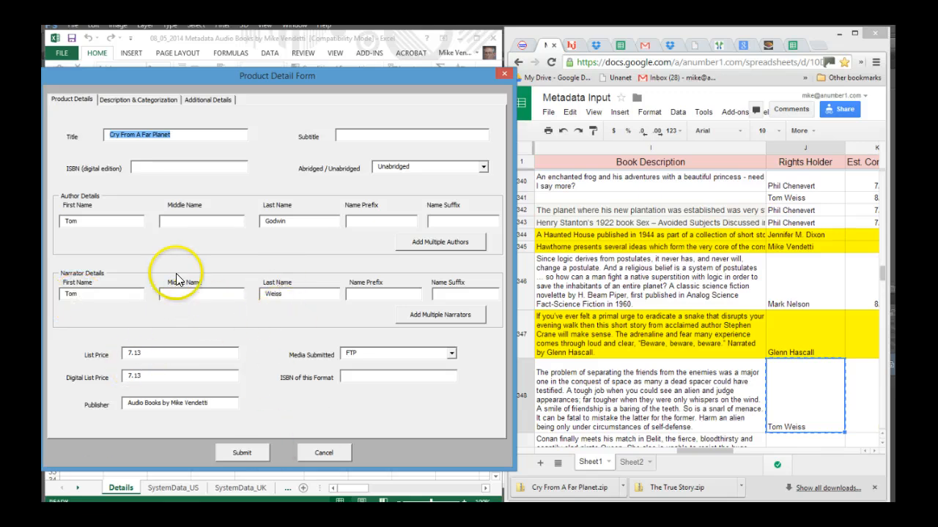
left_click(119, 98)
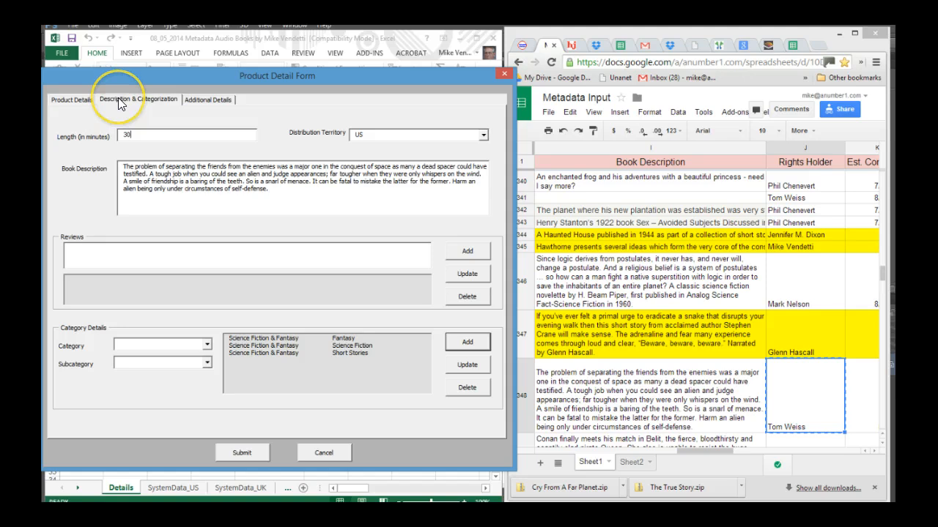
left_click(121, 135)
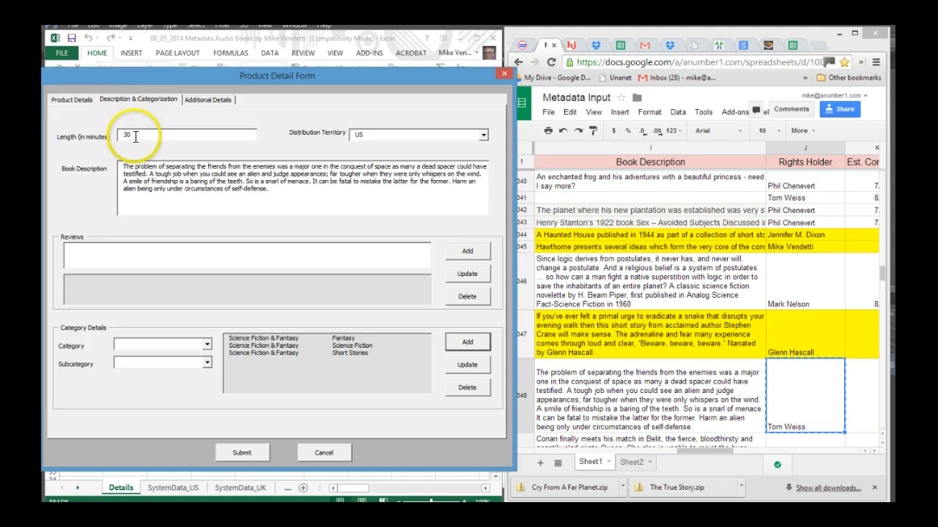
left_click(373, 136)
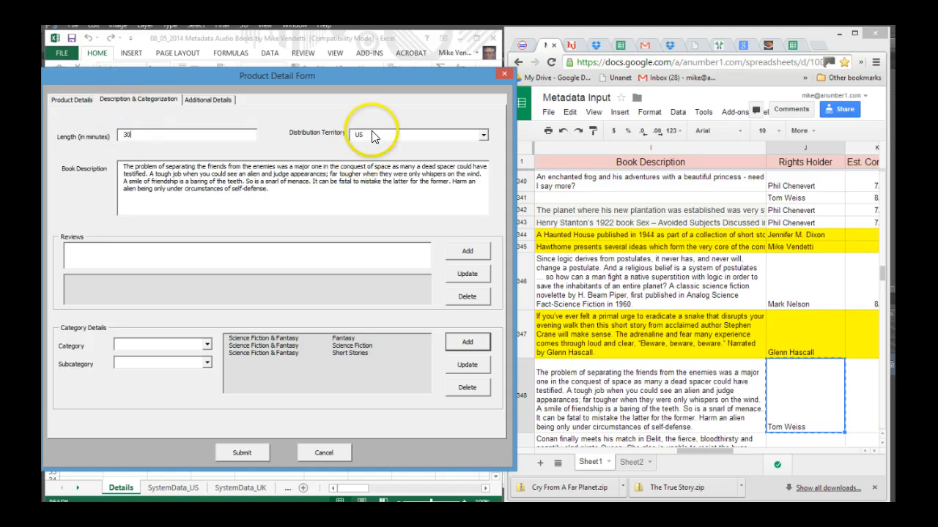
left_click(135, 183)
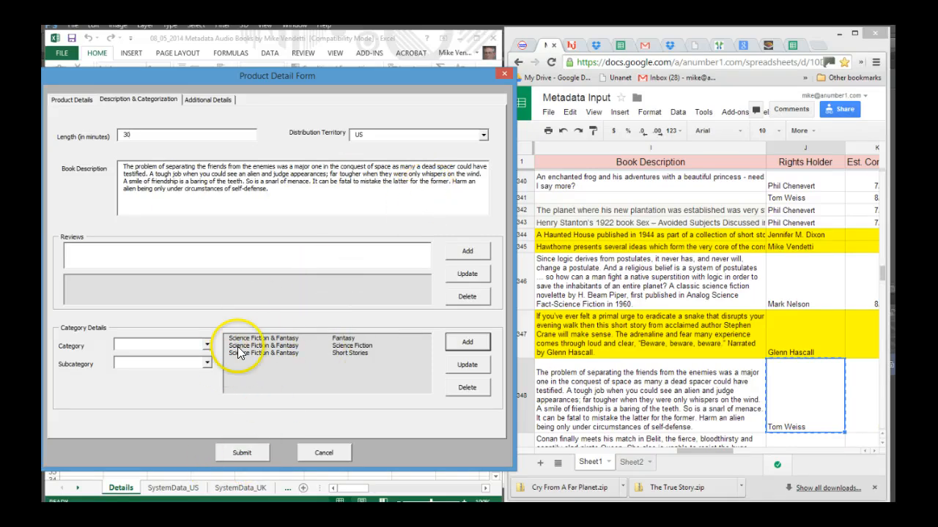
left_click(241, 454)
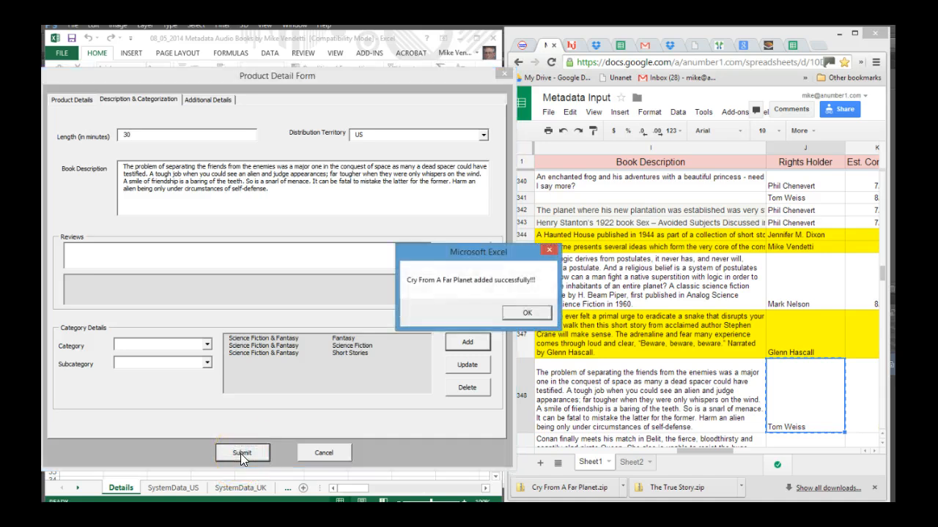
left_click(539, 314)
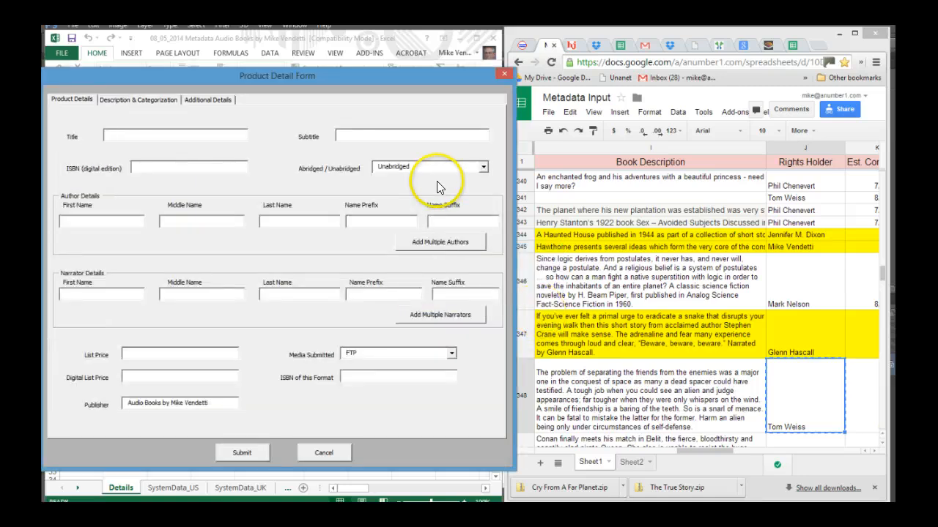
left_click(504, 73)
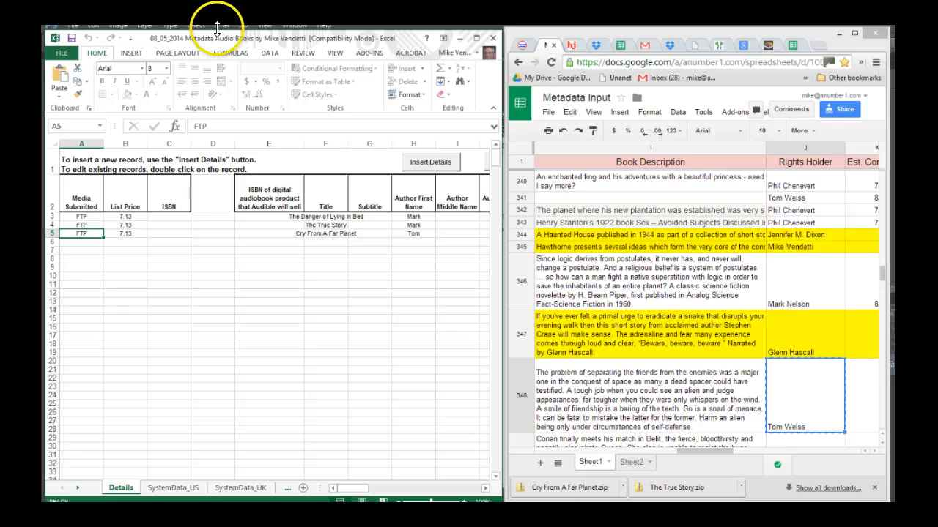
Bring up the FTP client and examine the Cry From A Far Planet folder on the Amazon FTP server and the transfer queue
left_click_drag(217, 30, 217, 100)
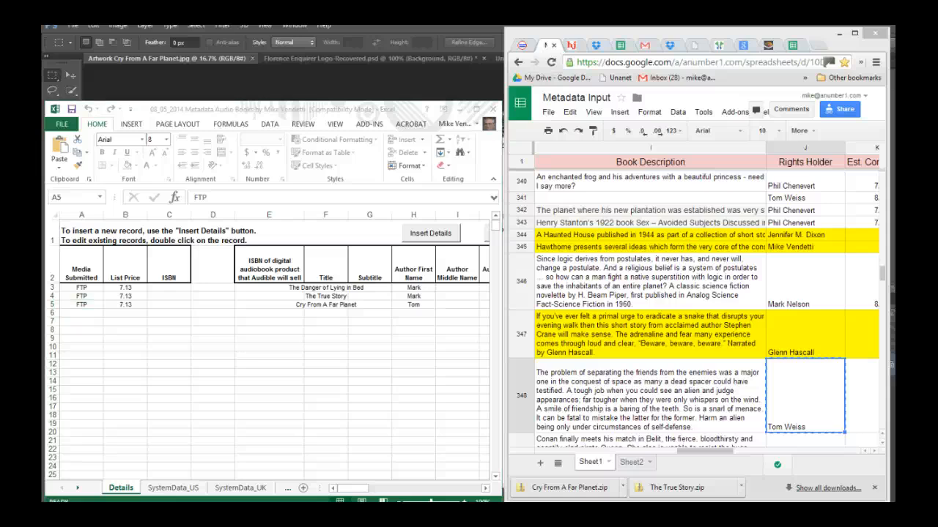
left_click_drag(318, 35, 470, 75)
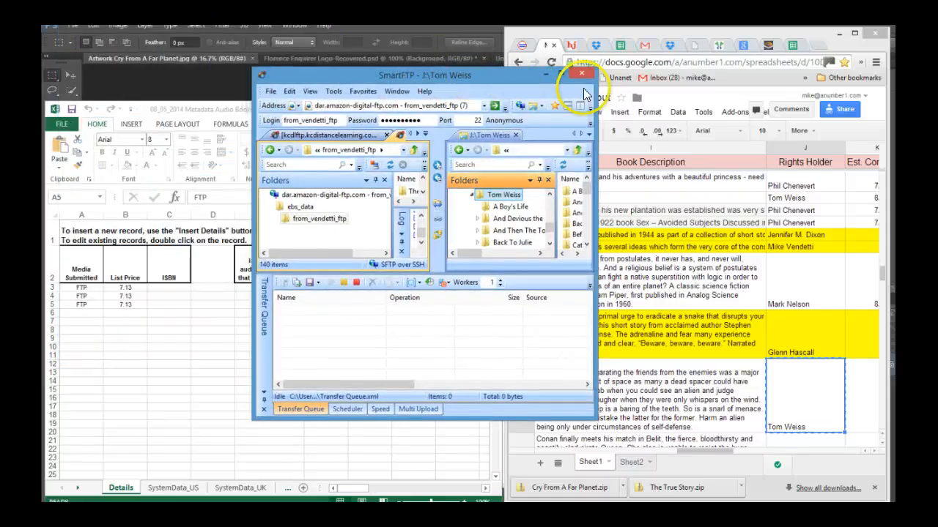
left_click(569, 73)
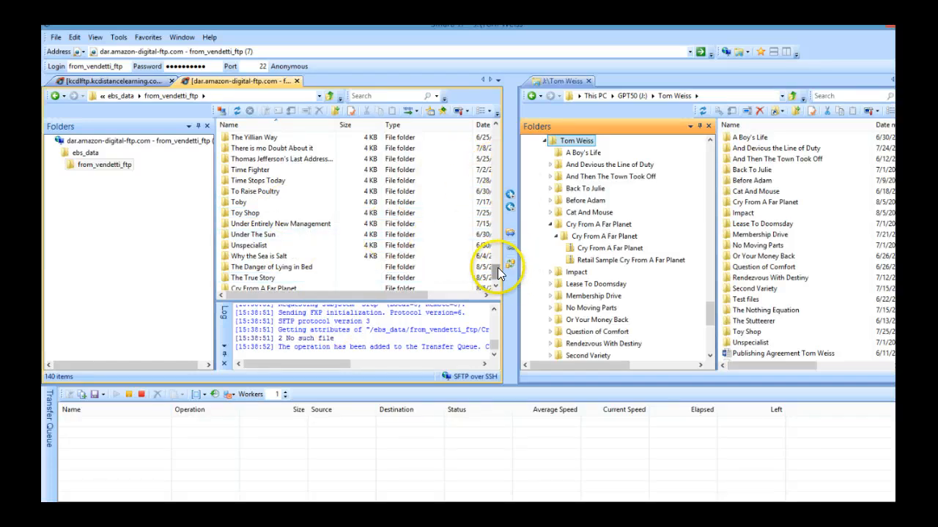
scroll(498, 267, "down", 1)
left_click(307, 258)
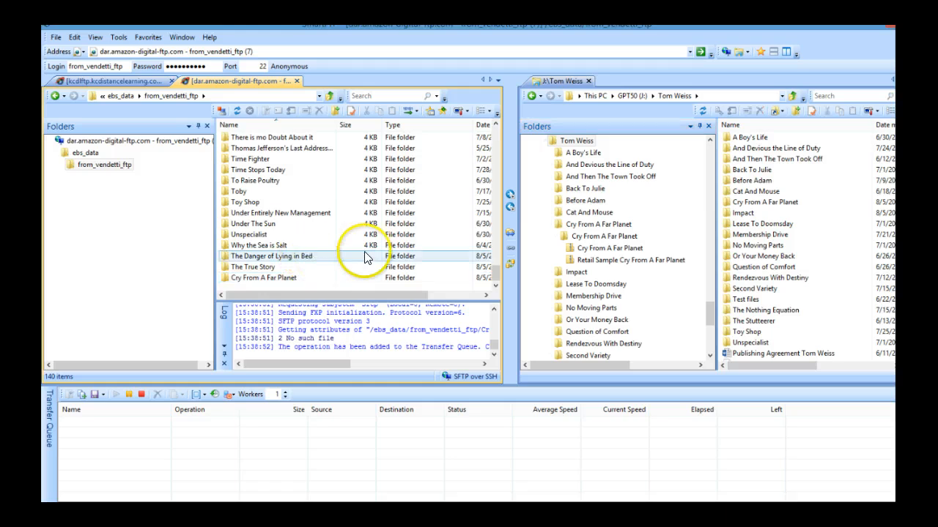
left_click(284, 267)
left_click(280, 278)
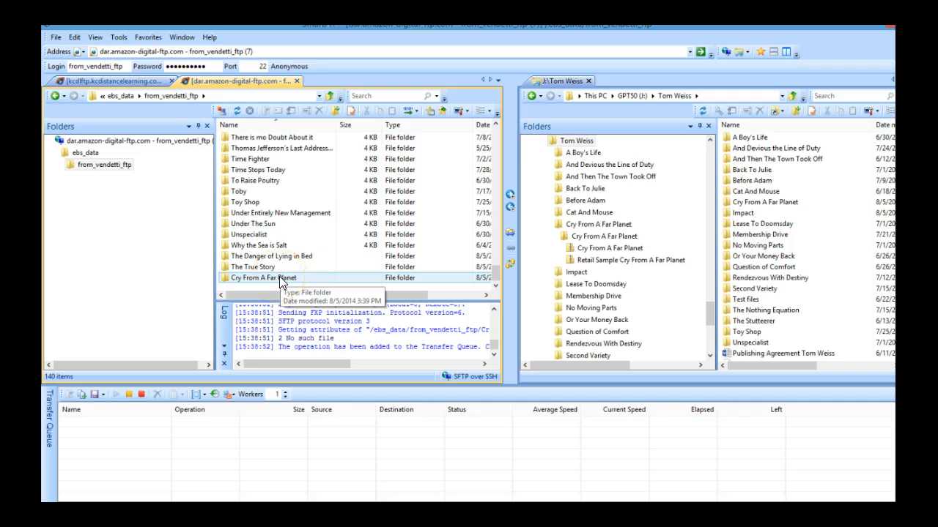
left_click_drag(282, 280, 675, 171)
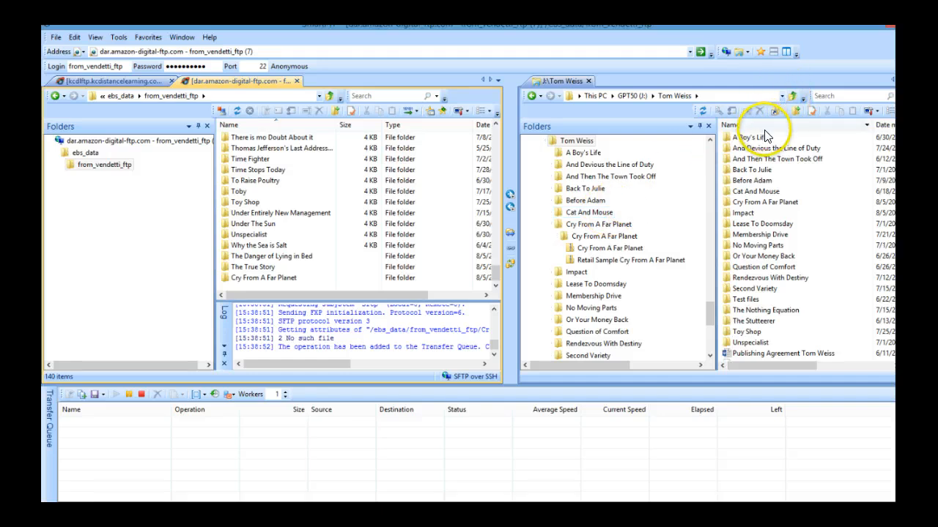
left_click(450, 408)
left_click(449, 423)
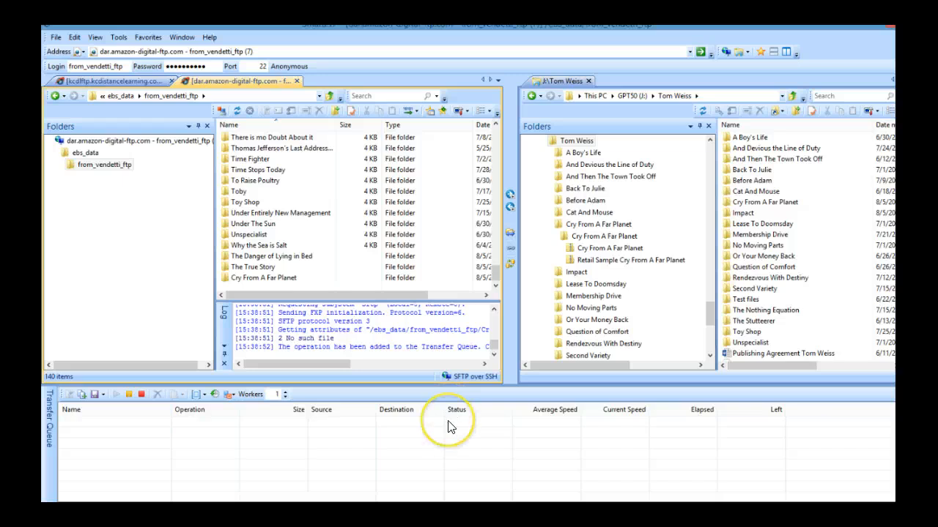